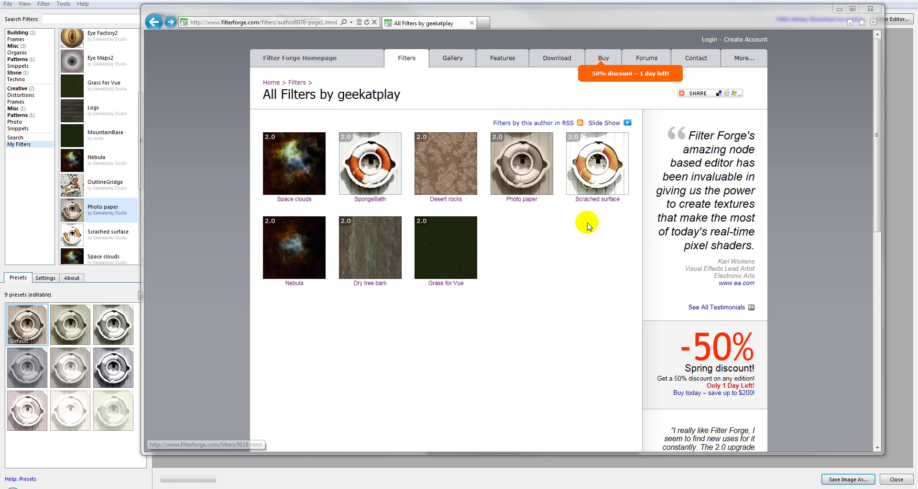
- Open the Photo paper filter's page from geekatplay's filter list and review its preview image, variations and description
mouse_move(355, 158)
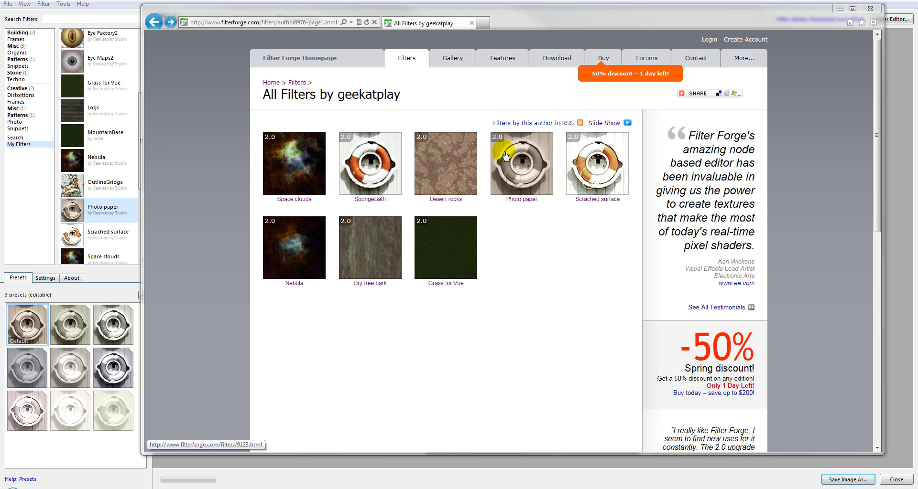
left_click(515, 177)
scroll(454, 223, "down", 1)
scroll(454, 223, "up", 1)
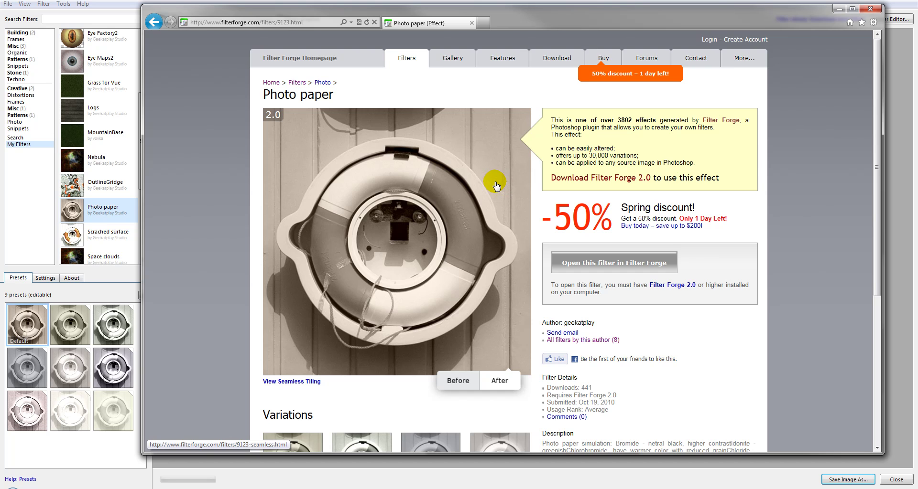
scroll(730, 238, "down", 1)
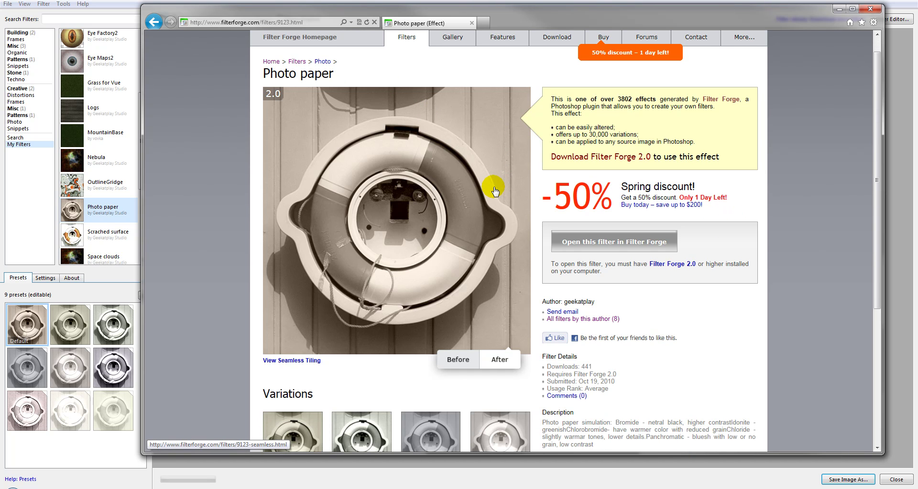
scroll(495, 191, "down", 1)
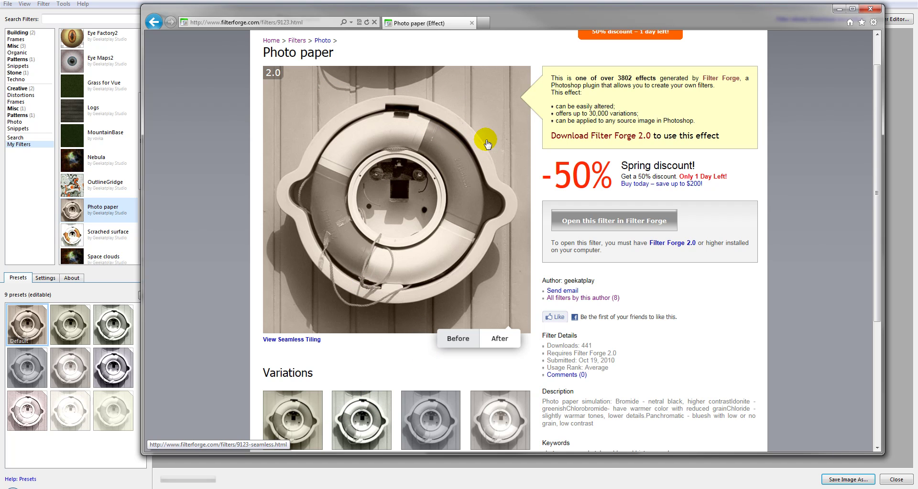
scroll(458, 158, "down", 1)
scroll(457, 156, "up", 1)
- Switch to Filter Forge and inspect the flower image with the Photo paper filter applied up close
left_click(839, 8)
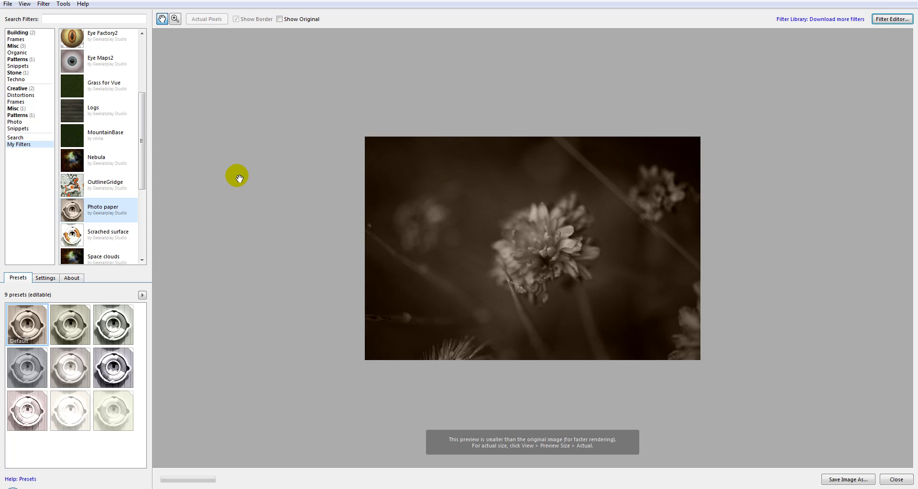
scroll(572, 239, "down", 1)
scroll(525, 249, "up", 2)
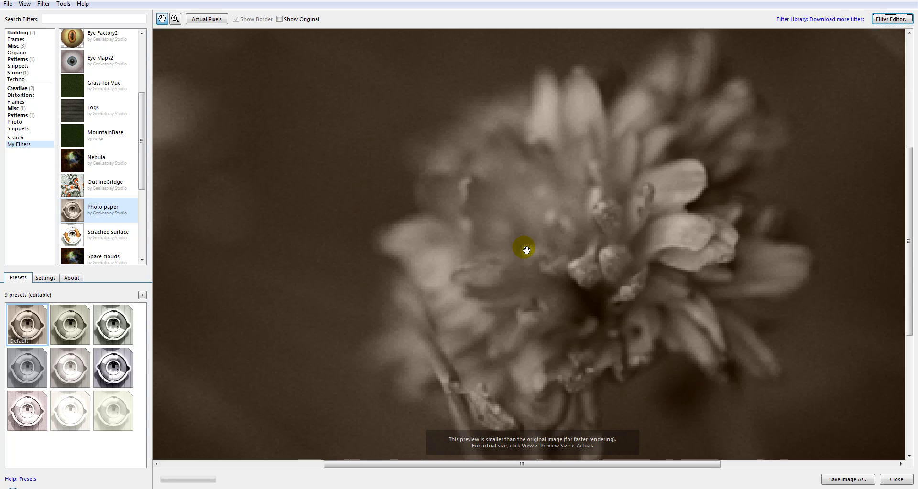
scroll(523, 248, "down", 1)
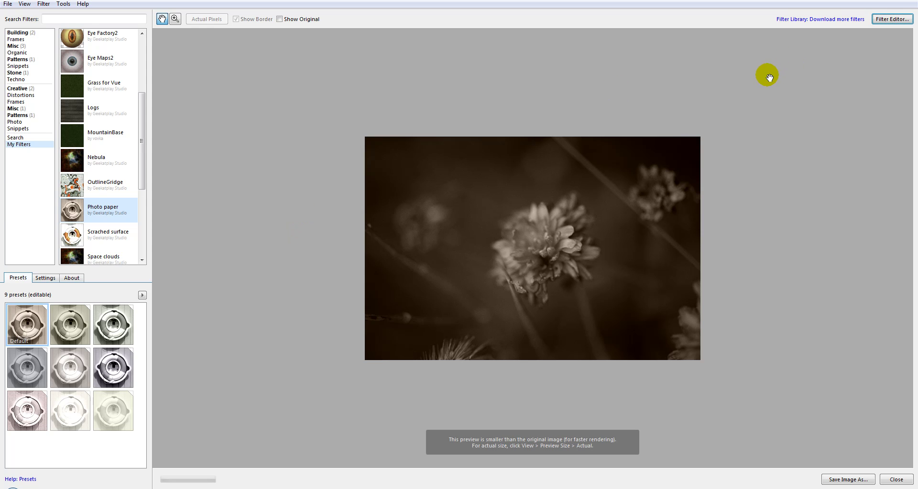
- Open the Filter Editor with the option to create a new filter
left_click(891, 19)
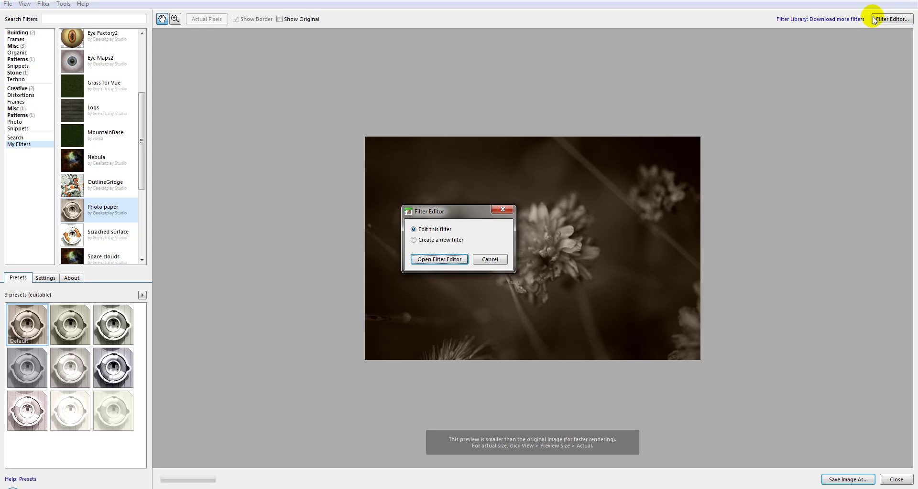
left_click(414, 240)
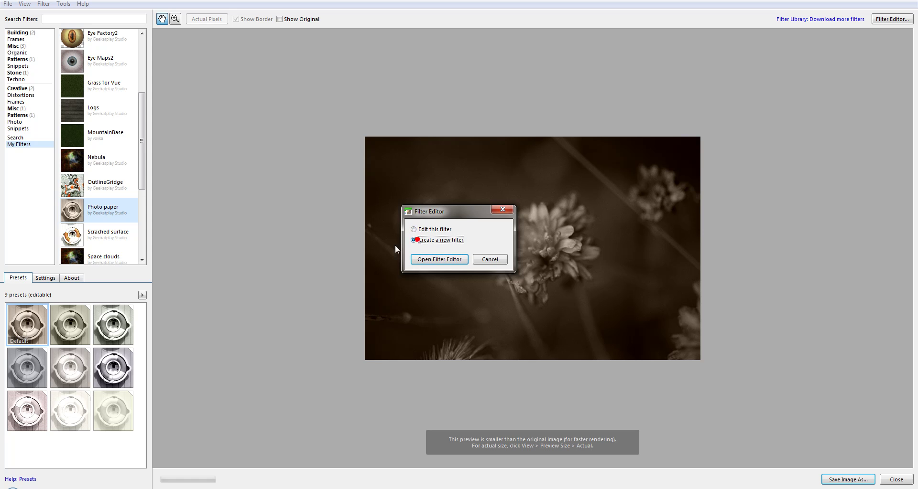
left_click(437, 259)
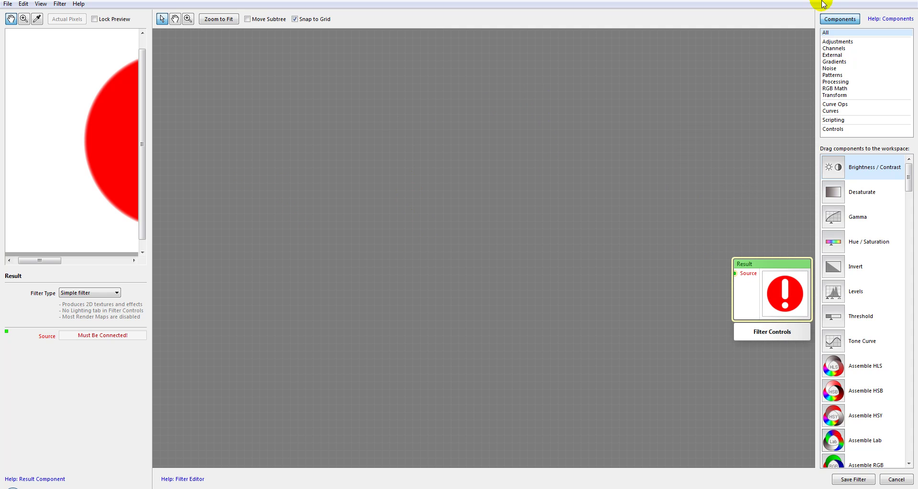
- Add an External Image component to the workspace, well away from the Result component, and show the whole flower in its preview
left_click(833, 55)
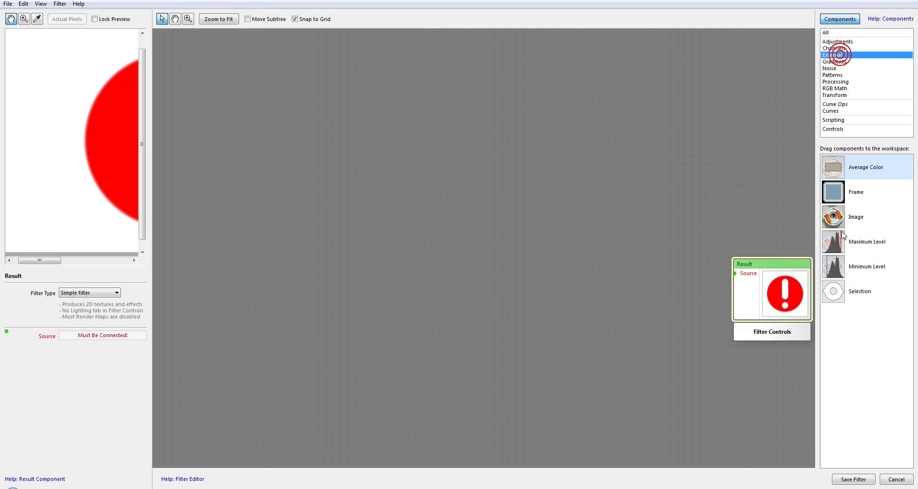
left_click(834, 217)
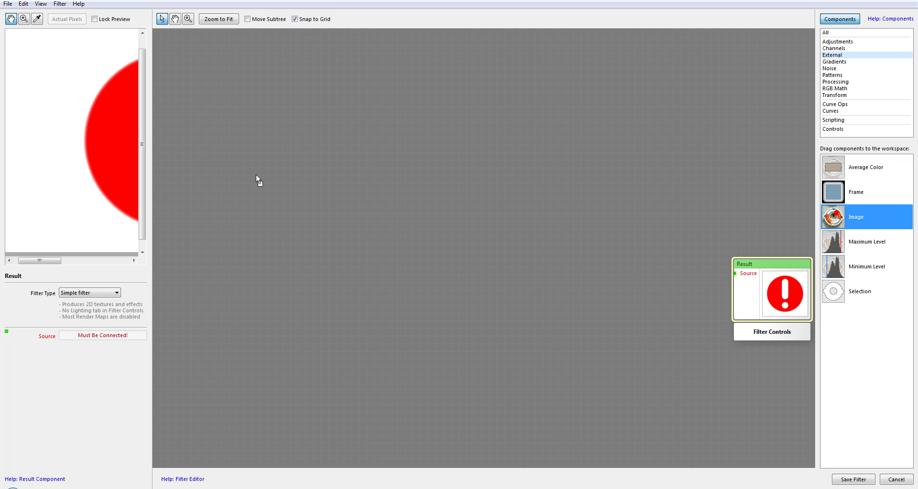
left_click_drag(257, 180, 271, 176)
left_click_drag(95, 139, 45, 134)
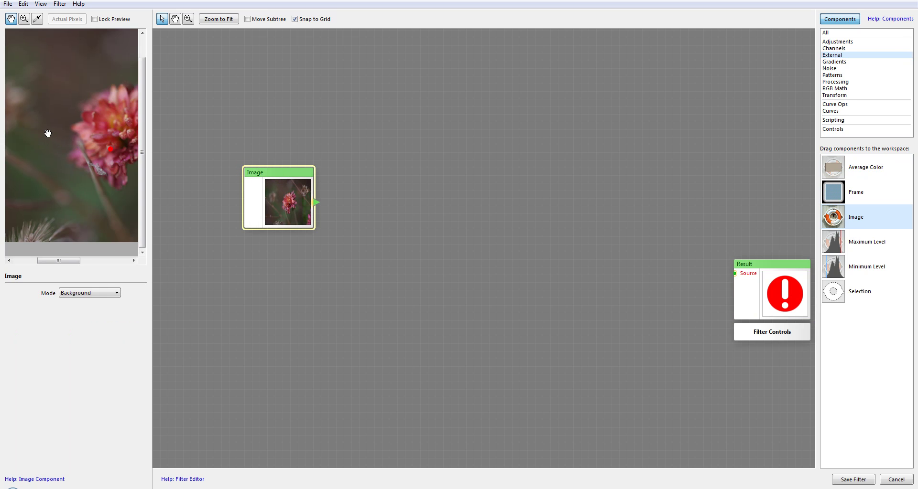
double_click(48, 133)
left_click_drag(102, 145, 86, 182)
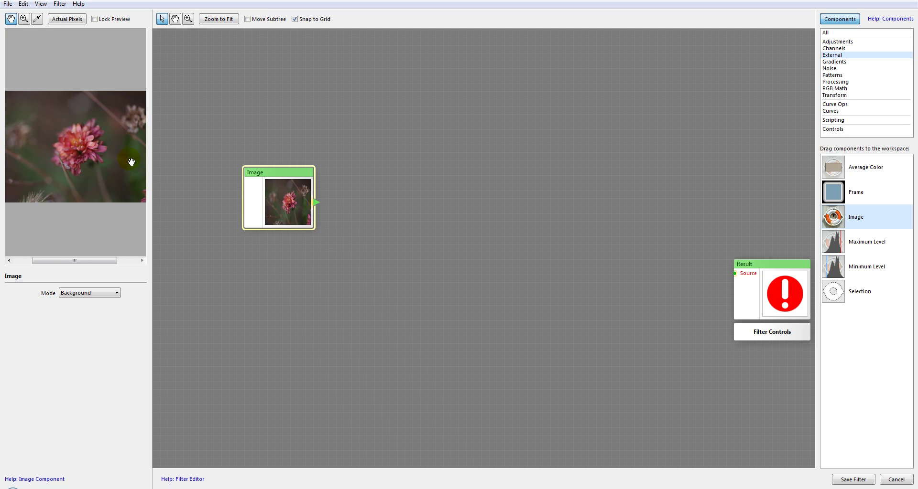
left_click_drag(283, 179, 275, 156)
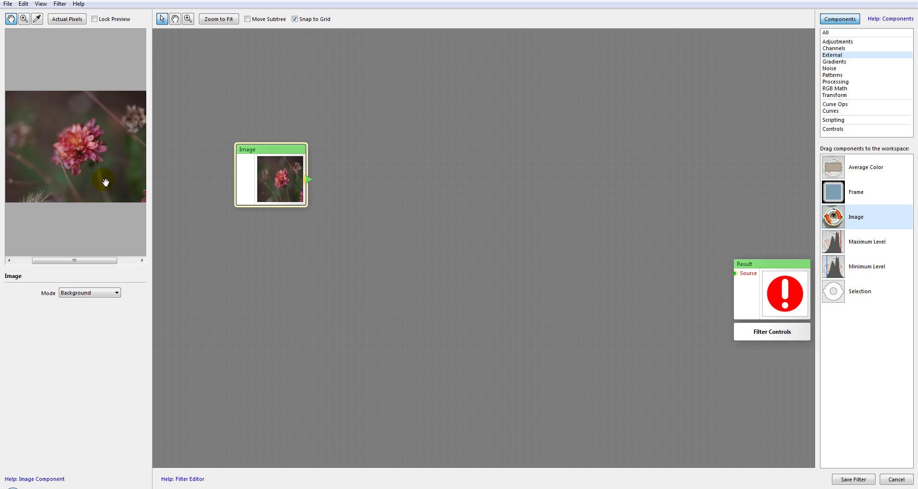
left_click_drag(284, 180, 292, 172)
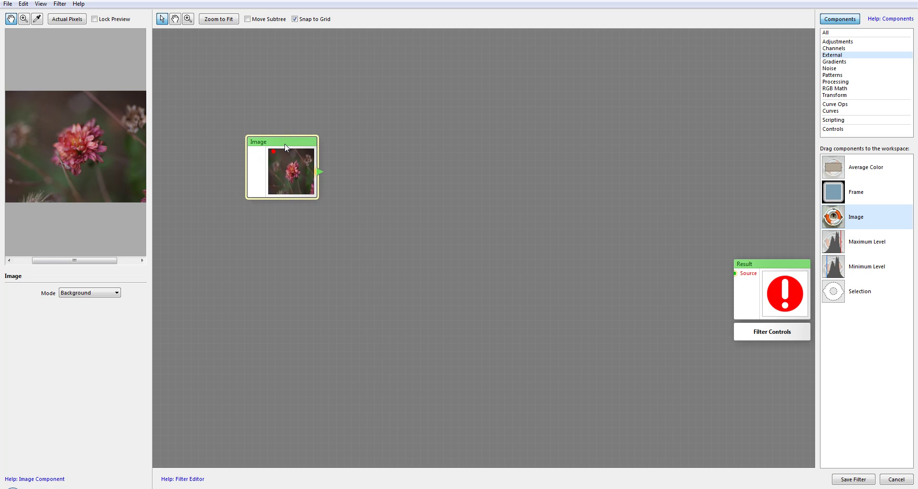
left_click(304, 141)
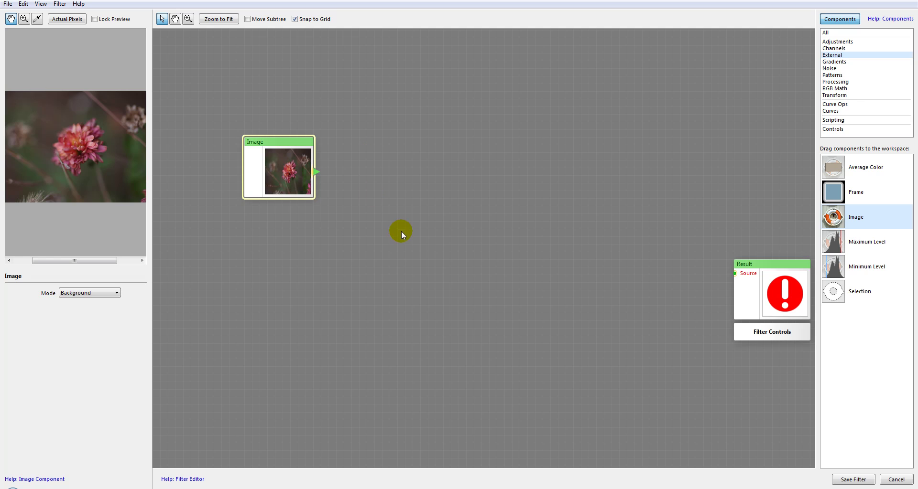
left_click_drag(369, 125, 392, 170)
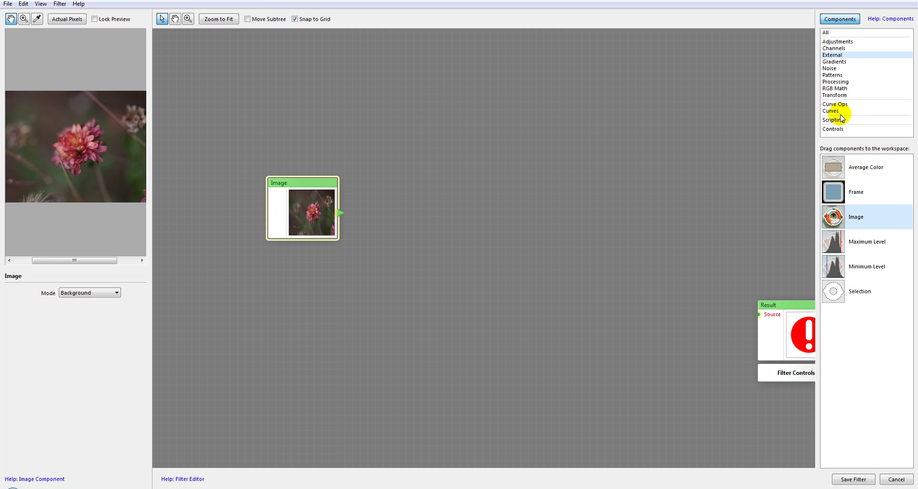
- Add a Tone Curve component to the workspace beside the Image component
left_click(841, 82)
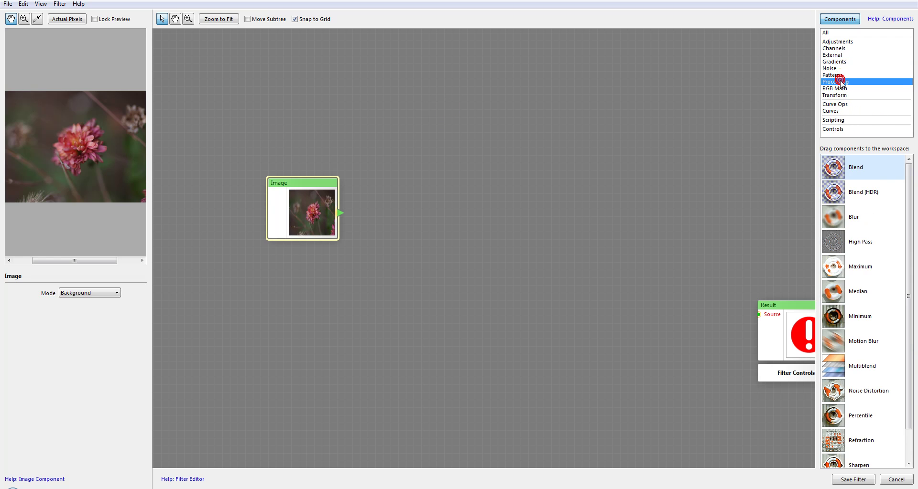
left_click_drag(906, 205, 846, 223)
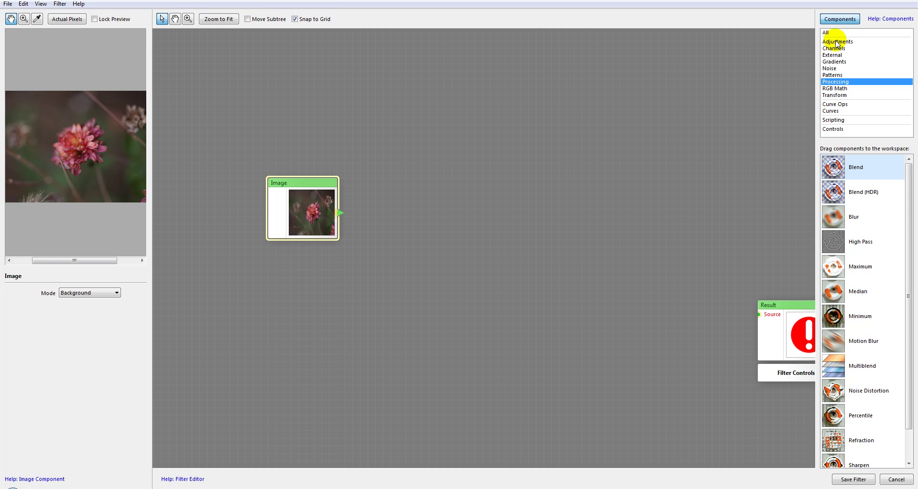
left_click(853, 32)
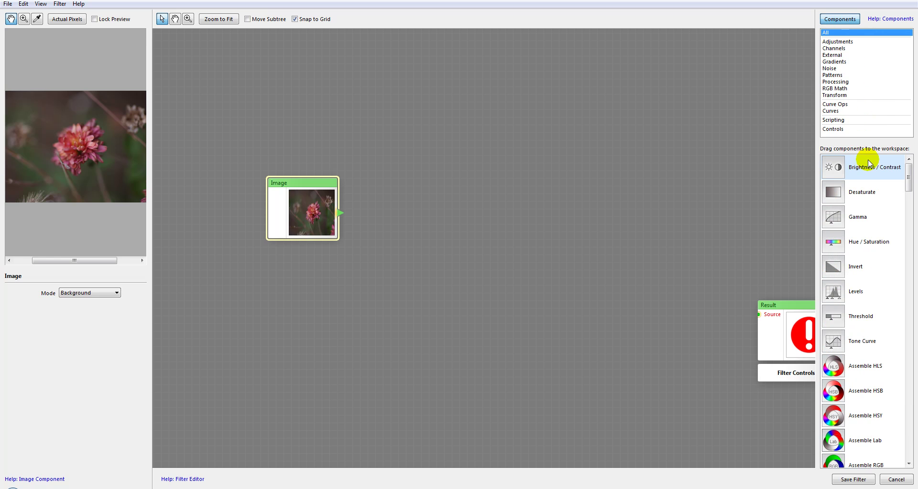
mouse_move(913, 186)
left_mouse_down()
mouse_move(907, 433)
mouse_move(907, 174)
left_mouse_up()
left_click_drag(856, 342, 417, 143)
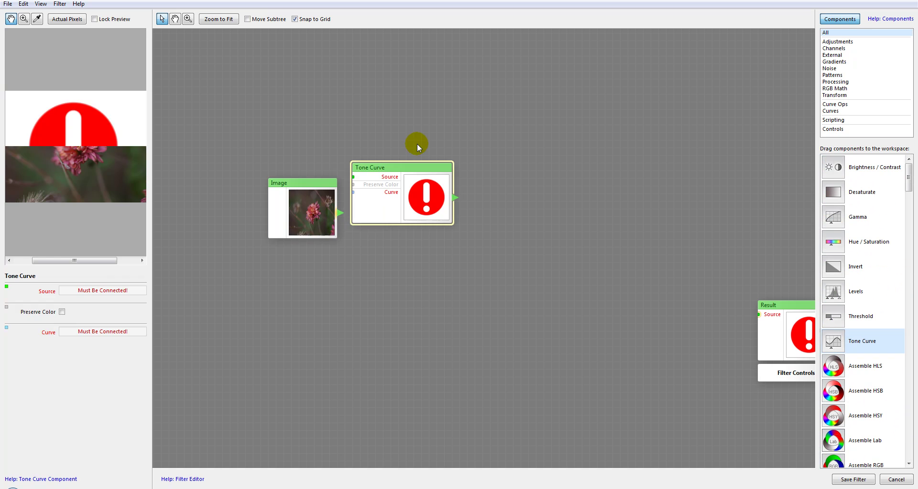
- Space the Image and Tone Curve components apart and connect the Image output to the Tone Curve's Source input
left_click(436, 133)
left_click_drag(306, 196, 275, 180)
left_click_drag(403, 173, 443, 177)
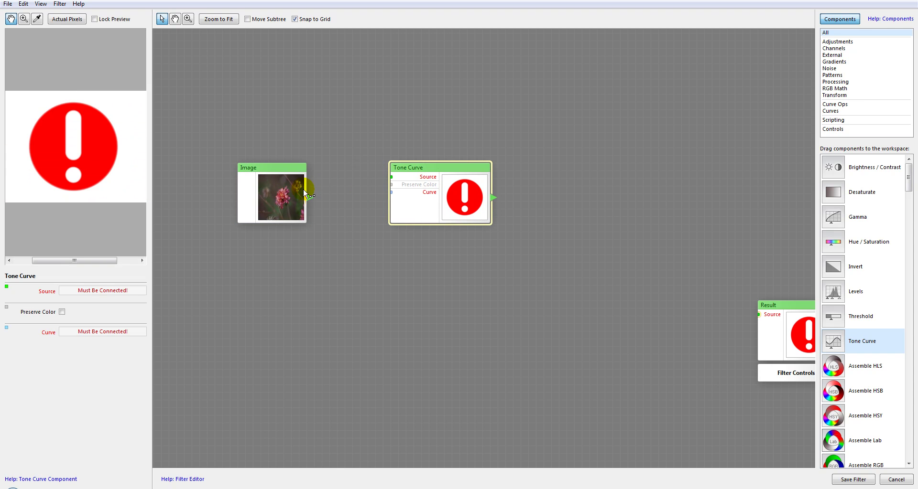
left_click_drag(306, 202, 391, 177)
left_click_drag(456, 176, 463, 206)
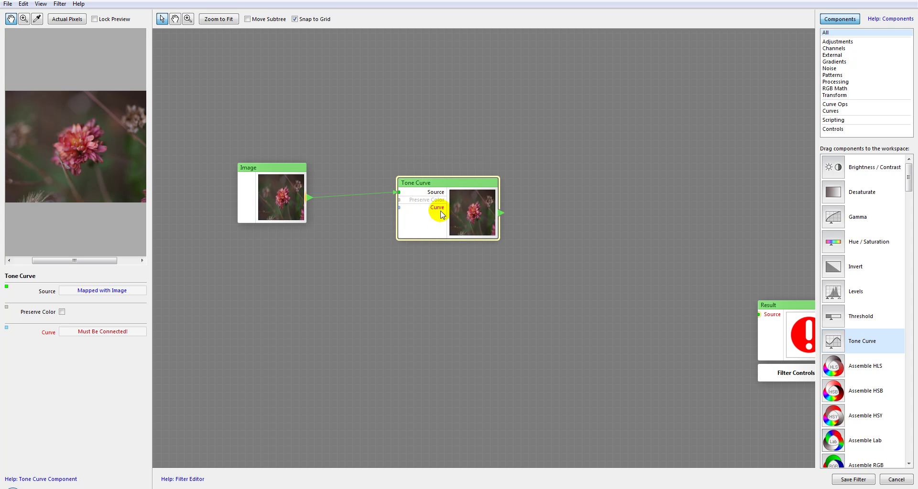
left_click_drag(284, 176, 277, 154)
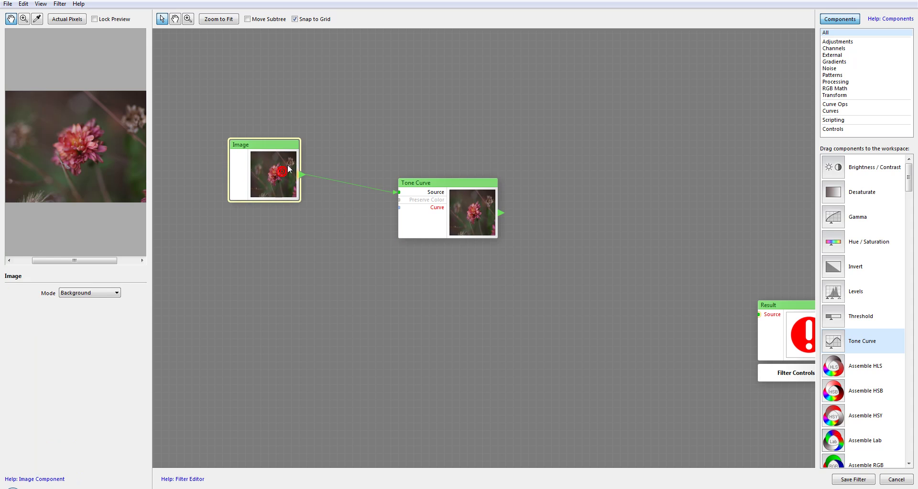
left_click(454, 198)
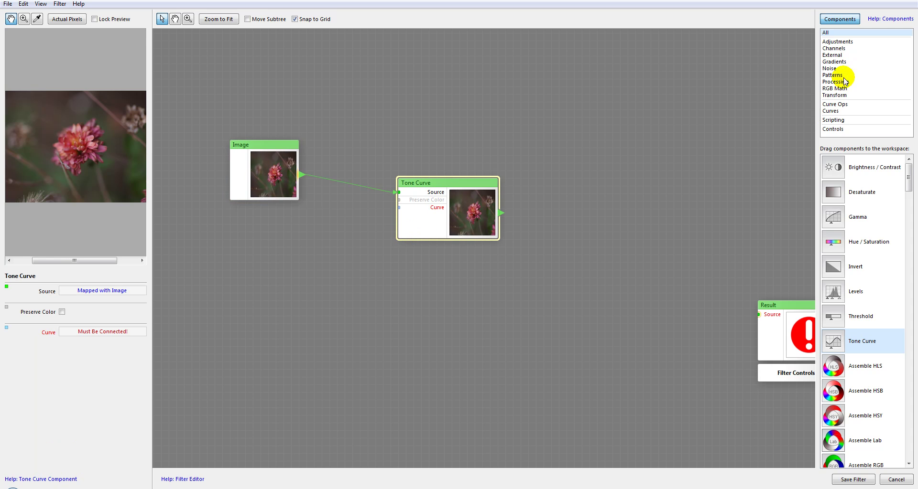
- Add a Bias curve component below the Image component and connect it to the Tone Curve's Curve input
left_click(832, 111)
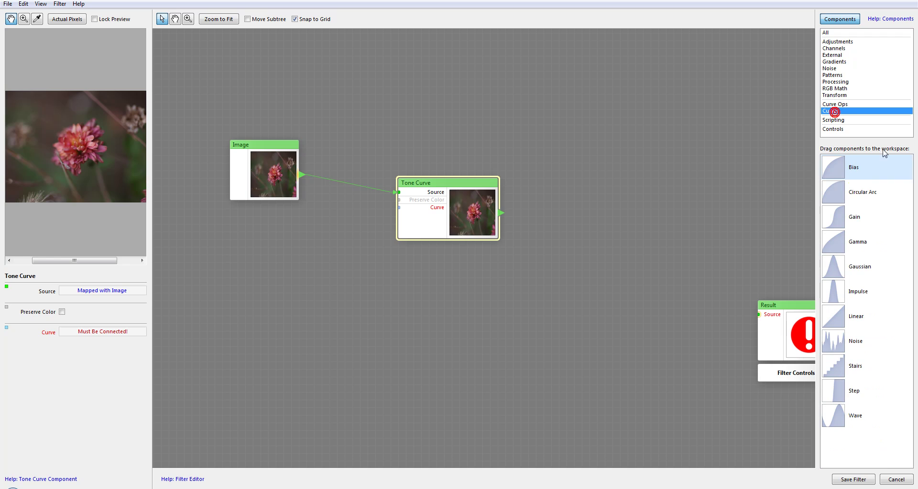
left_click_drag(836, 172, 397, 293)
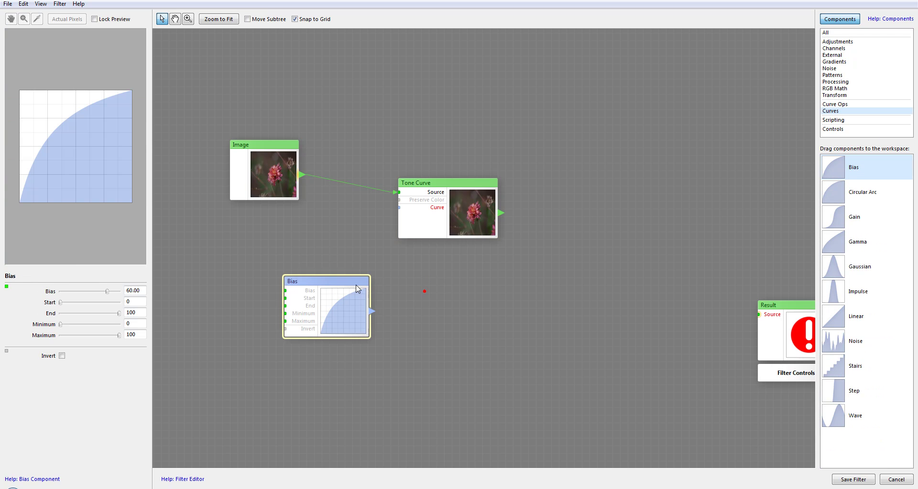
left_click_drag(460, 211, 492, 219)
left_click_drag(333, 290, 430, 215)
left_click_drag(302, 272, 344, 265)
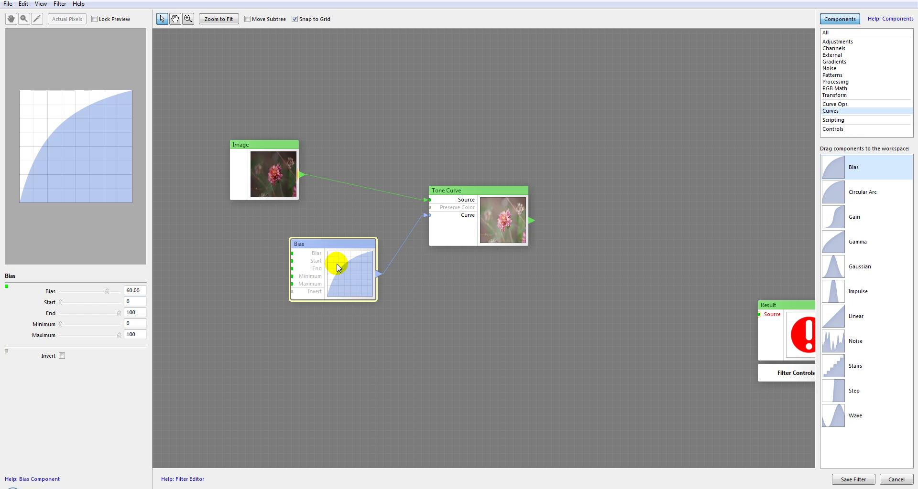
left_click(492, 210)
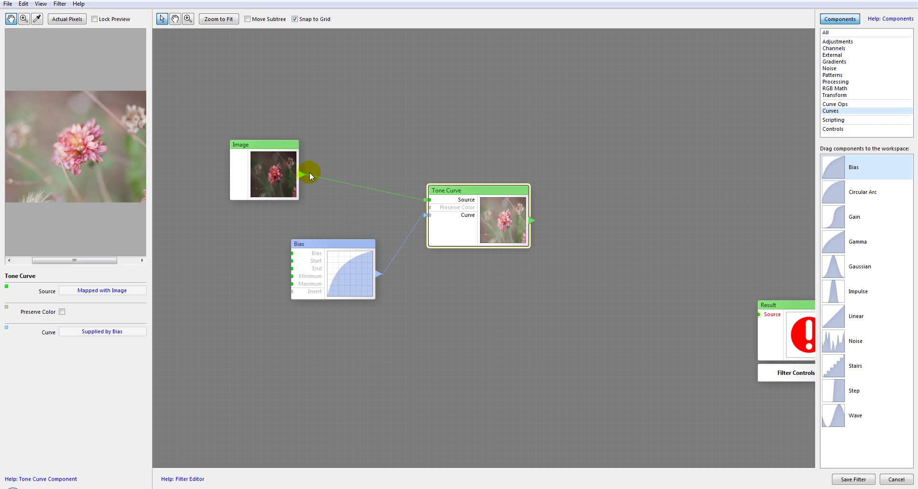
left_click(352, 260)
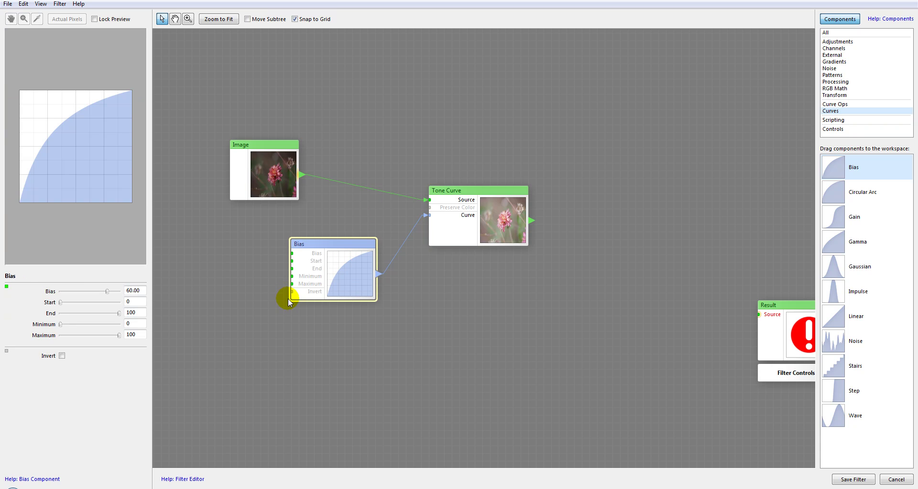
- Add a Slider control beside the Bias component's inputs and place a copy of it directly underneath
left_click(834, 129)
left_click_drag(834, 267, 220, 276)
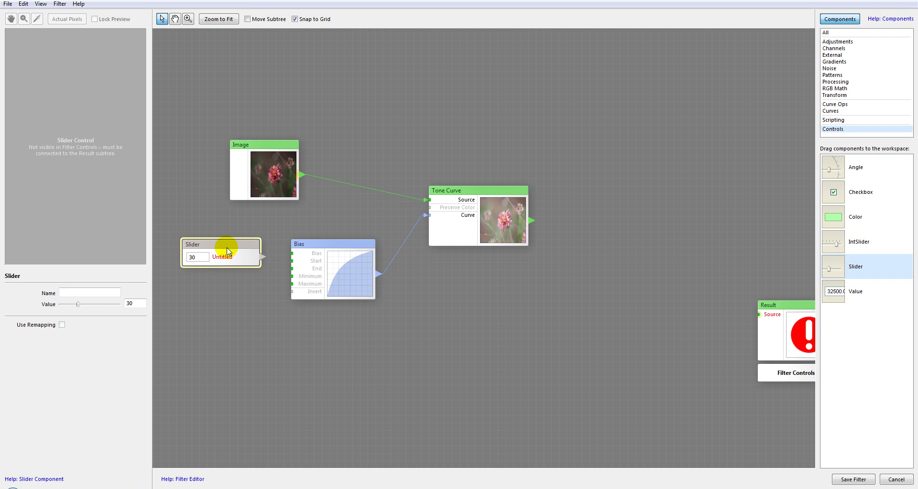
left_click(229, 241)
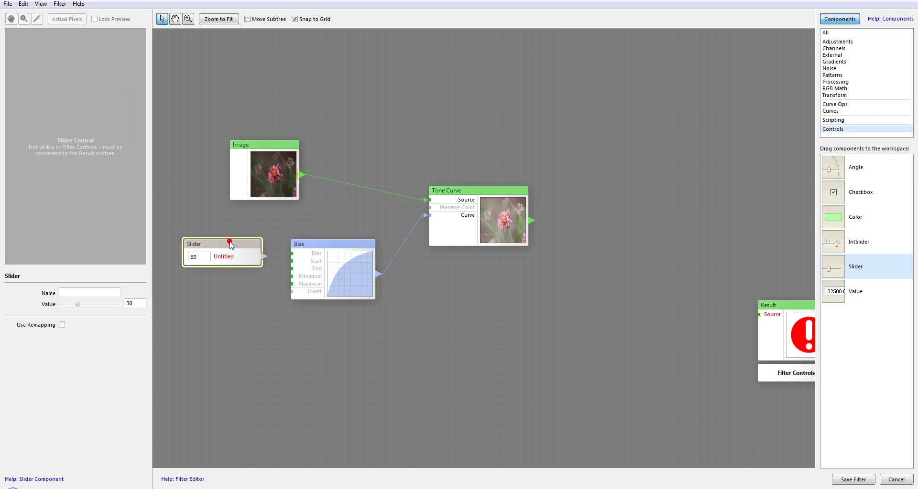
key("ctrl+c")
left_click(206, 317)
key("ctrl+v")
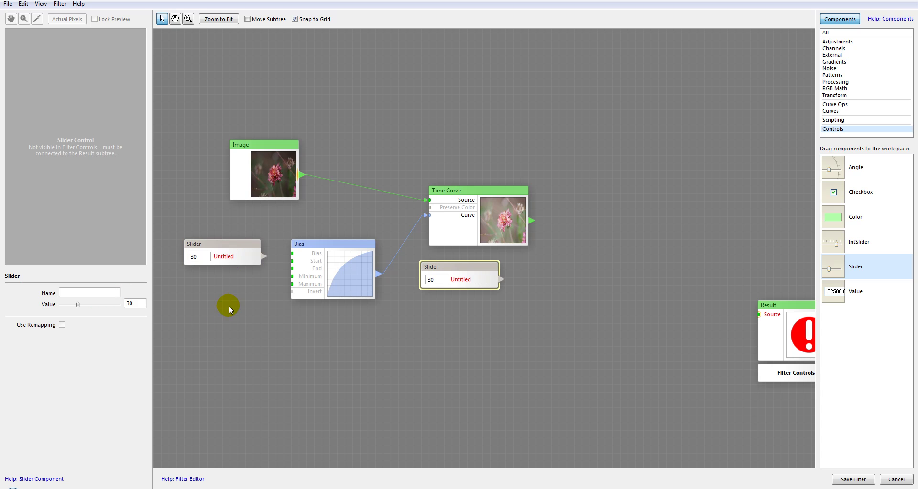
left_click_drag(469, 276, 233, 287)
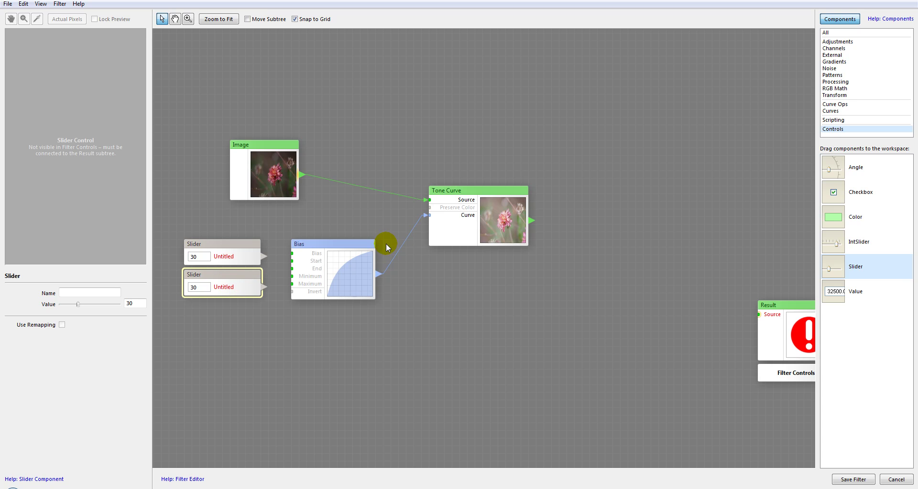
- Add a third copy of the Slider control and place it beneath the other two sliders
left_click(244, 279)
left_click(251, 309)
key("ctrl+v")
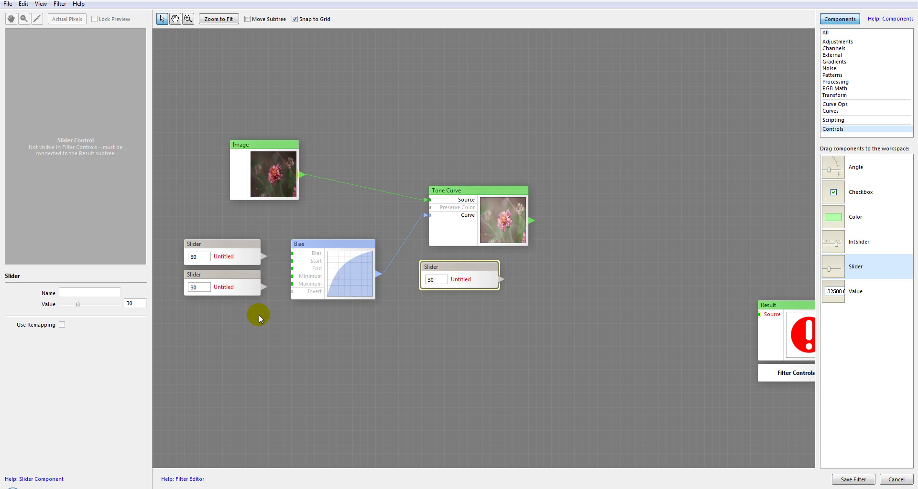
left_click_drag(471, 264, 239, 313)
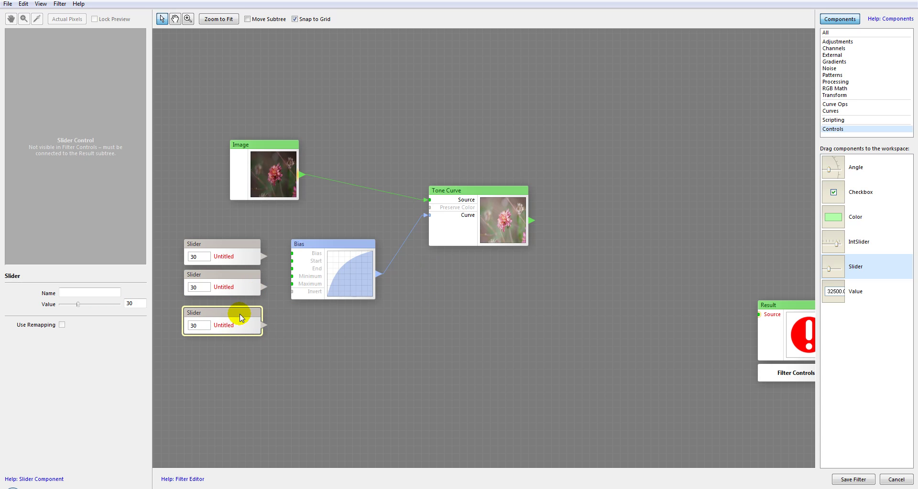
- Name the uppermost slider "Detail curve", connect it to the Bias component's Bias input and move it slightly closer
left_click(251, 245)
left_click(86, 292)
type("De")
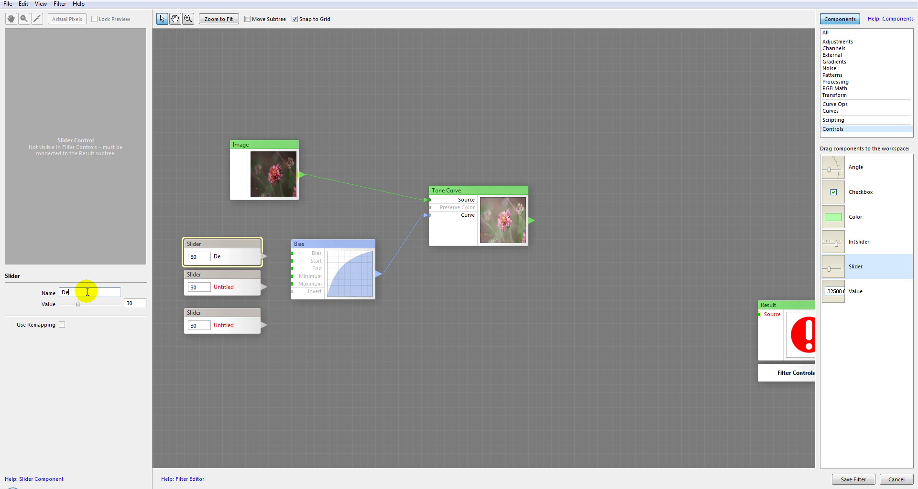
type("tail curve")
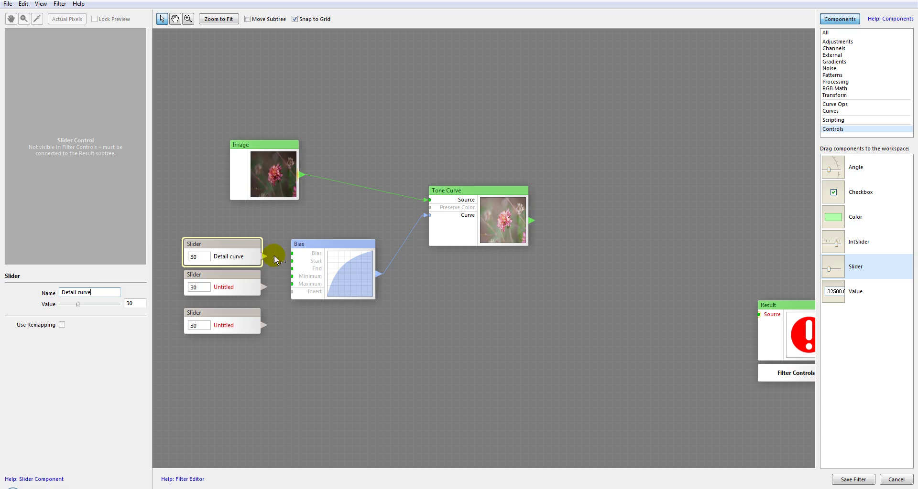
left_click_drag(265, 256, 291, 253)
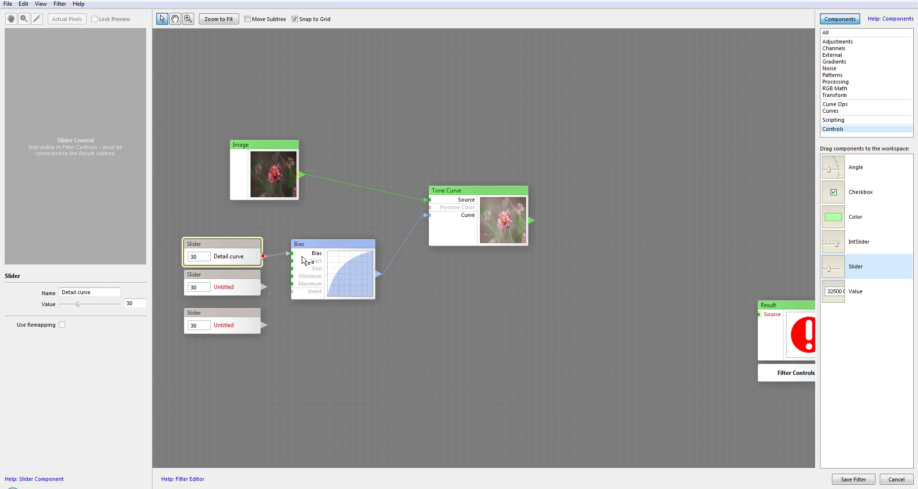
left_click_drag(236, 258, 240, 256)
- Connect the middle slider to the Bias component's Start input, set its value to 0 and align it under the Detail curve slider
left_click(236, 282)
left_click_drag(264, 287, 292, 261)
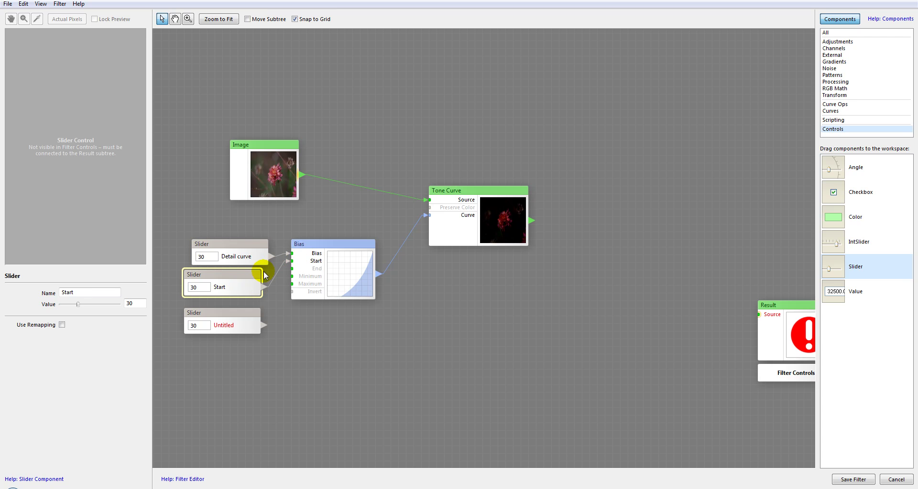
double_click(128, 303)
type("0")
key("Return")
mouse_move(234, 288)
left_mouse_down()
mouse_move(249, 298)
mouse_move(243, 291)
left_mouse_up()
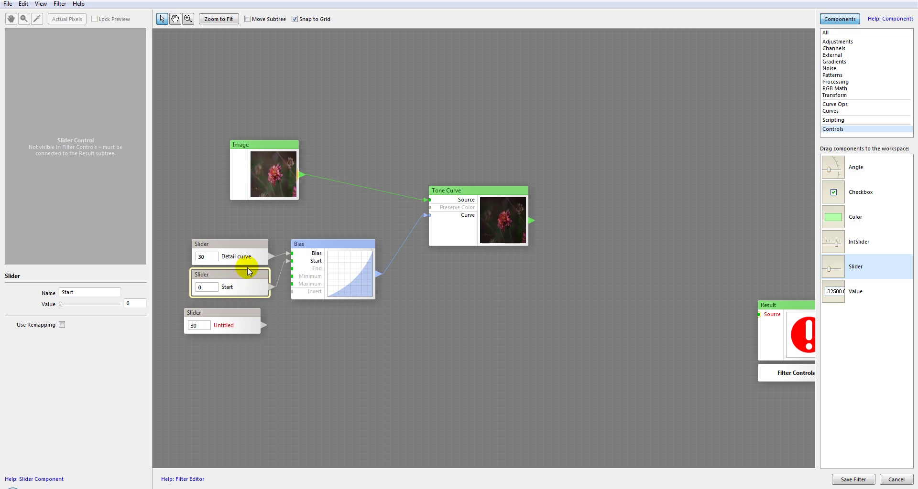
- Rename the slider feeding the Bias component's Start input as "Detail cuve start"
left_click(102, 293)
double_click(101, 294)
type("Detail cuve start")
- Name the lowest slider "Detail curve end", connect it to the Bias component's End input and set its value to 100
left_click(237, 317)
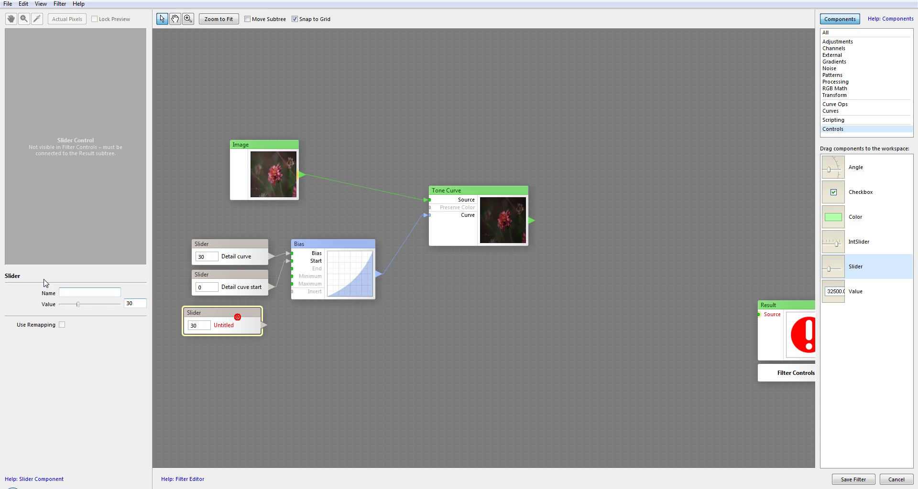
left_click(102, 294)
type("Detail curve end")
left_click_drag(265, 324, 297, 271)
left_click_drag(242, 320, 229, 307)
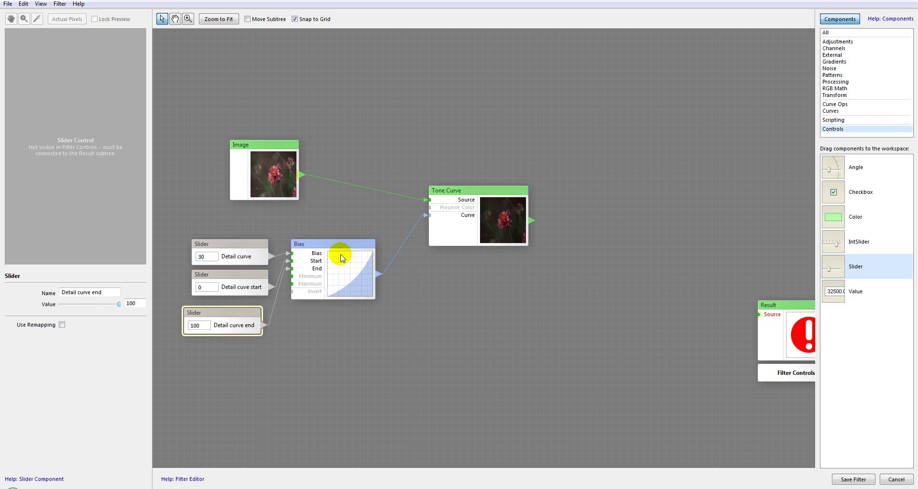
- Spread the three detail curve sliders evenly beside the Bias component's inputs
left_click(447, 211)
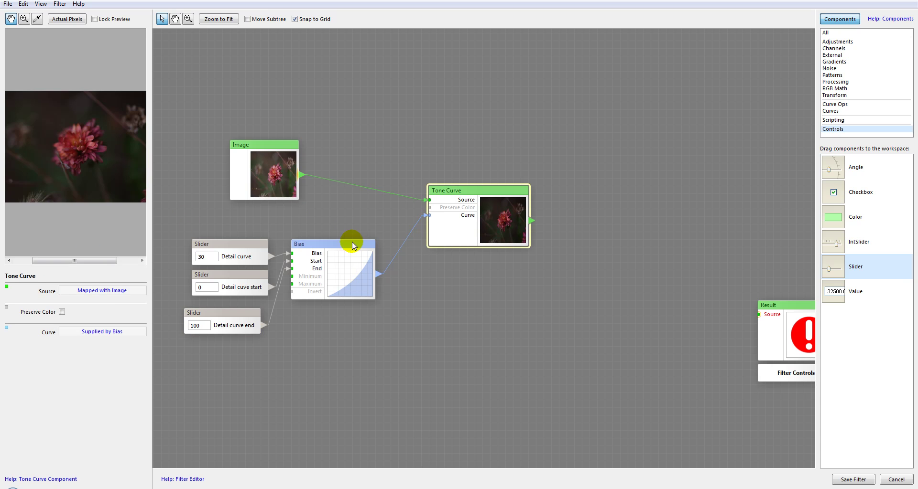
left_click_drag(232, 254, 225, 239)
left_click_drag(252, 287, 235, 278)
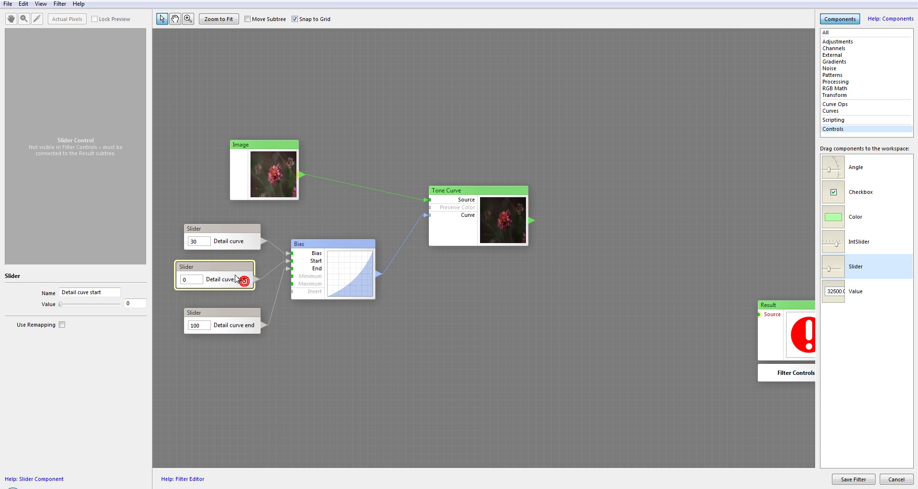
left_click_drag(234, 322, 226, 315)
- Move the Image and Tone Curve components into a tidier arrangement around the sliders and the Bias component
left_click_drag(287, 174, 270, 182)
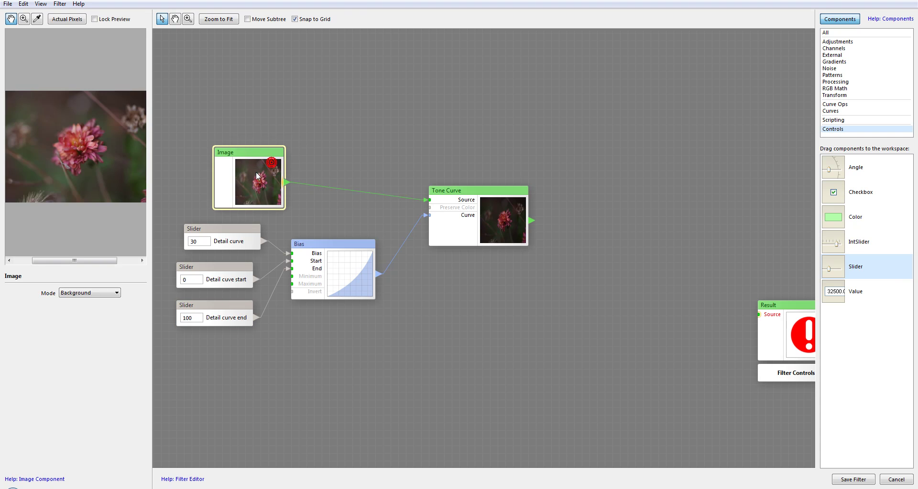
left_click_drag(484, 207, 455, 194)
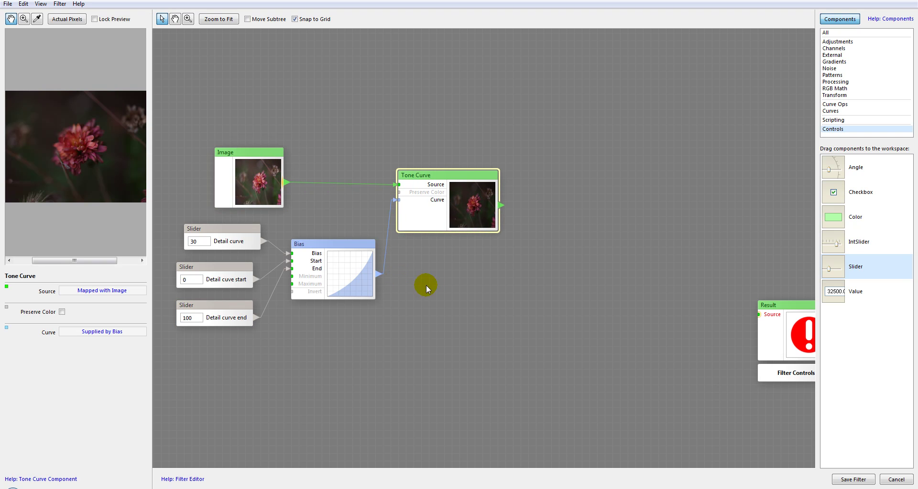
mouse_move(418, 194)
left_mouse_down()
mouse_move(430, 193)
mouse_move(427, 202)
left_mouse_up()
left_click(283, 174)
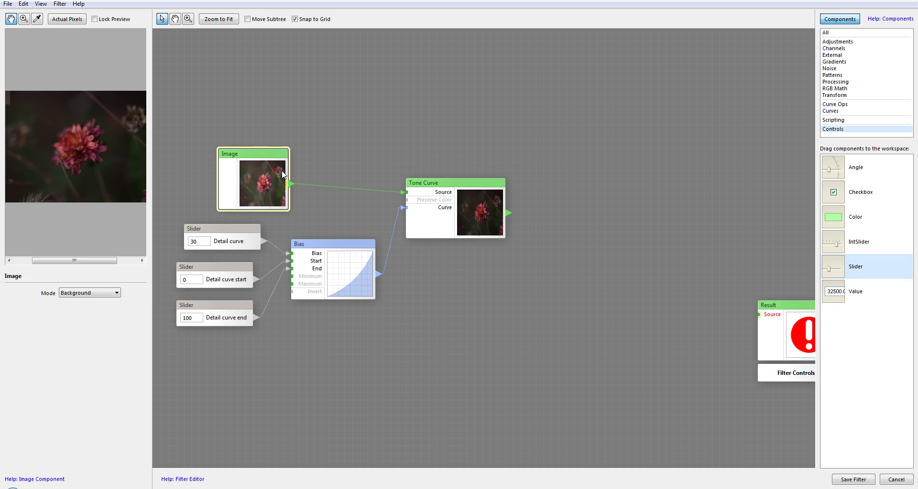
left_click_drag(283, 175, 293, 174)
- Add a Blur processing component above the Tone Curve and connect the Image output to its Source input
scroll(431, 149, "up", 3)
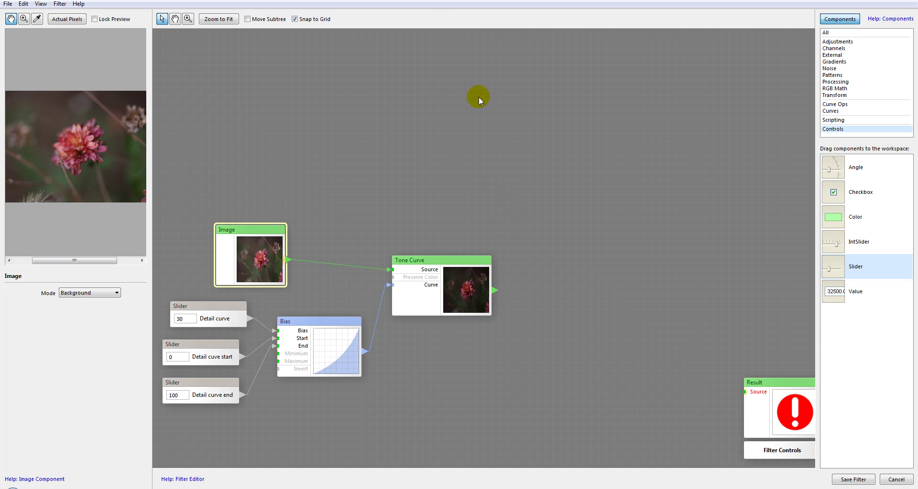
left_click(834, 42)
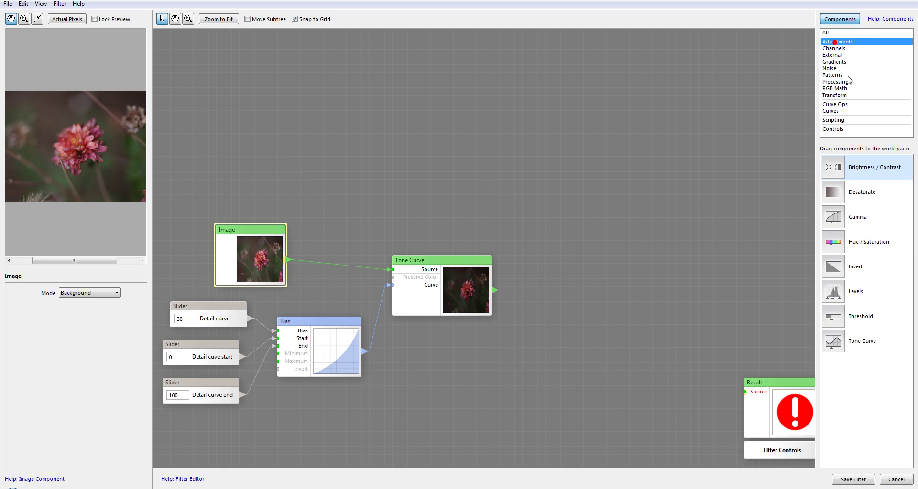
left_click(835, 95)
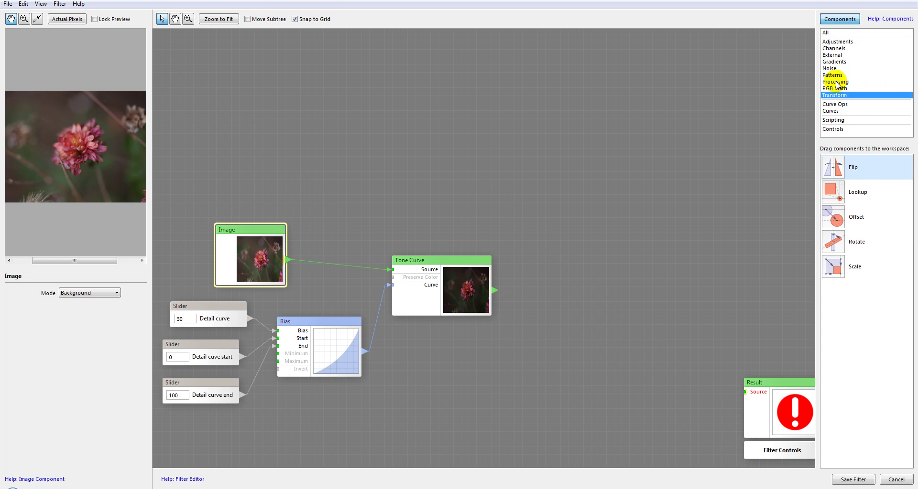
left_click(835, 82)
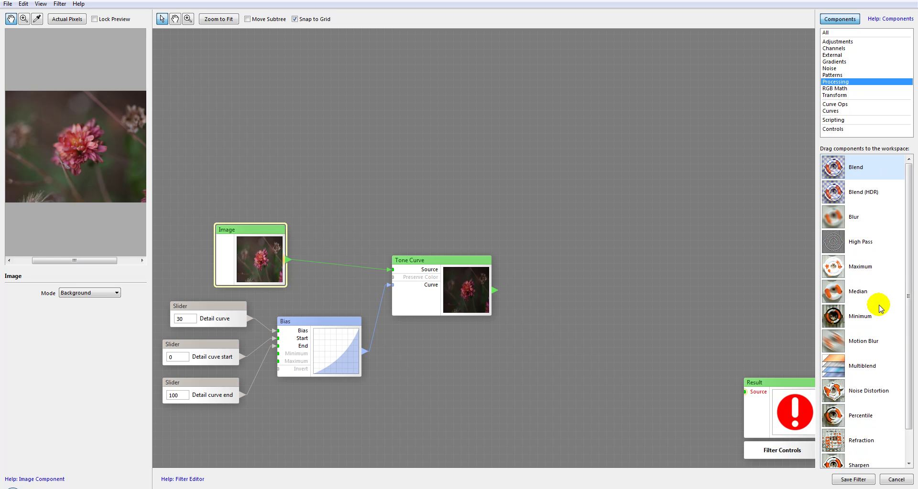
left_click_drag(836, 215, 472, 144)
left_click_drag(302, 256, 425, 133)
left_click_drag(477, 141, 475, 145)
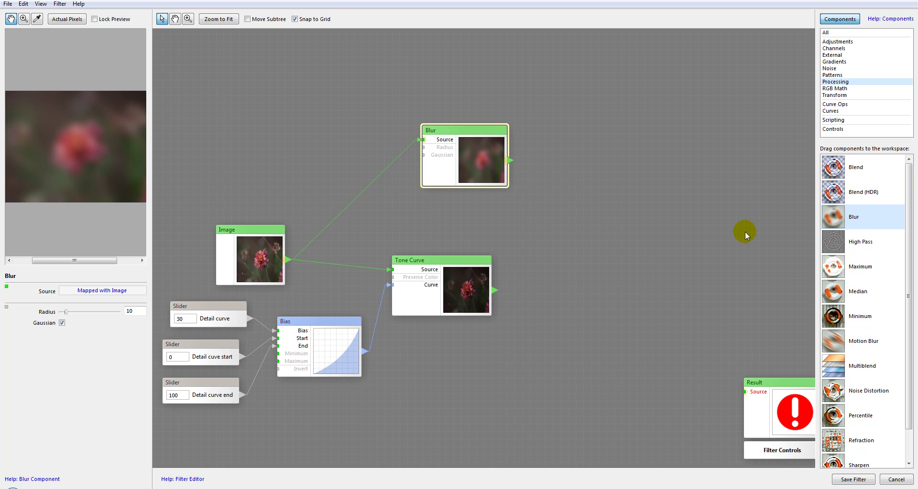
- Add a Slider control beside the Blur component and connect it to the Radius input
left_click(834, 129)
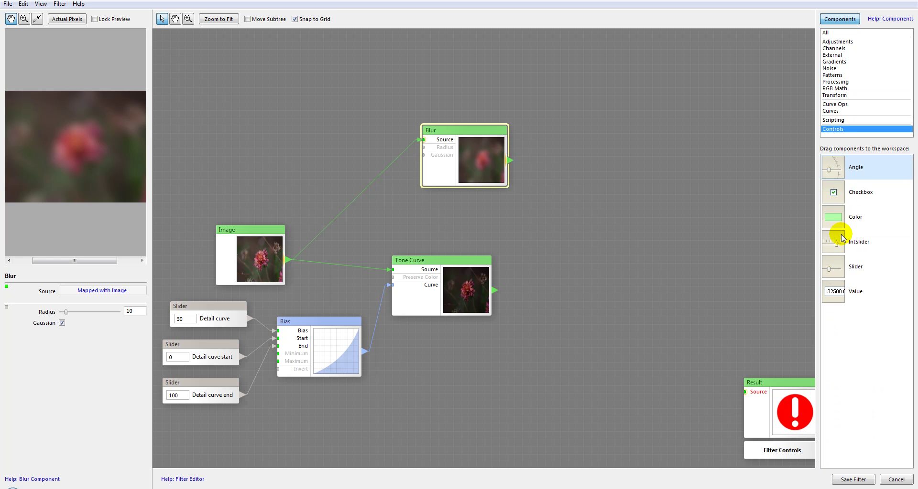
left_click_drag(832, 266, 306, 126)
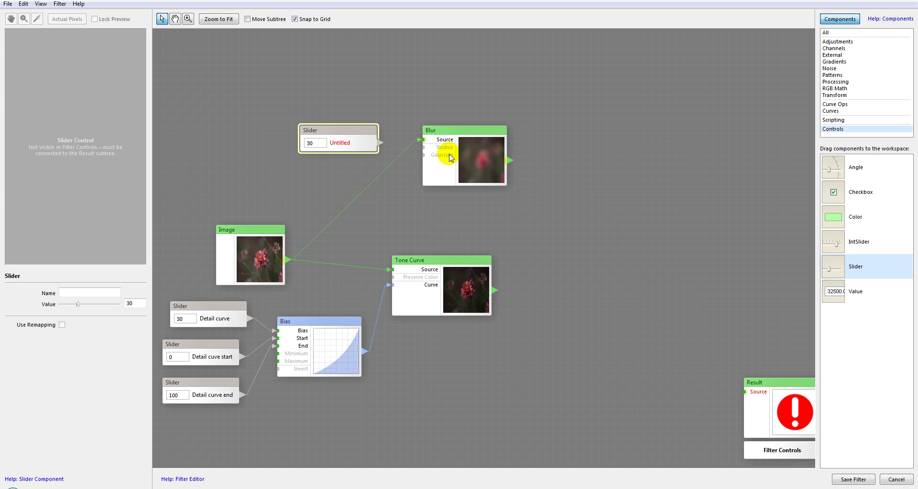
left_click_drag(380, 143, 423, 148)
left_click_drag(350, 141, 350, 162)
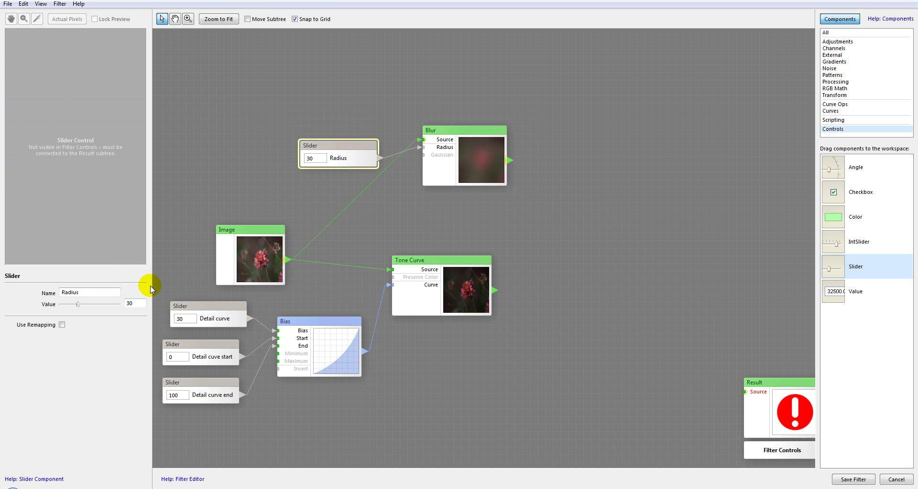
- Rename the Blur radius slider as "Details blur" and set its value to 10
left_click_drag(100, 293, 61, 287)
type("D")
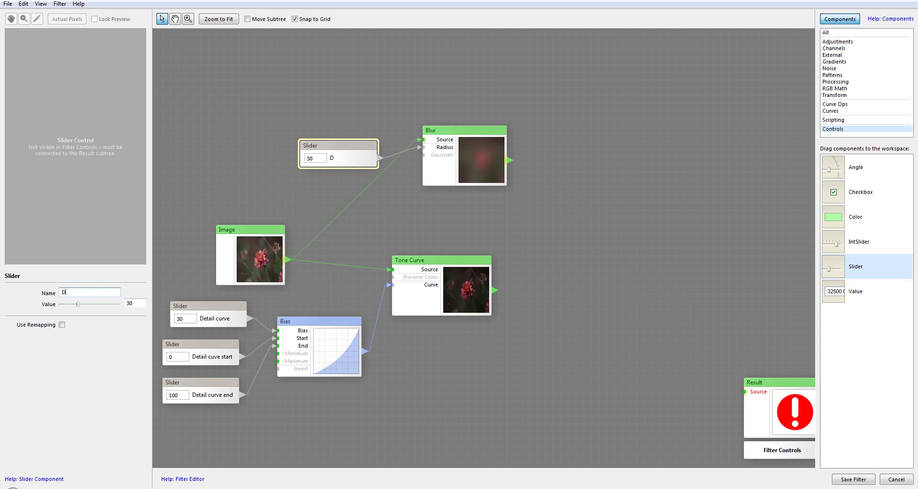
type("etails blur")
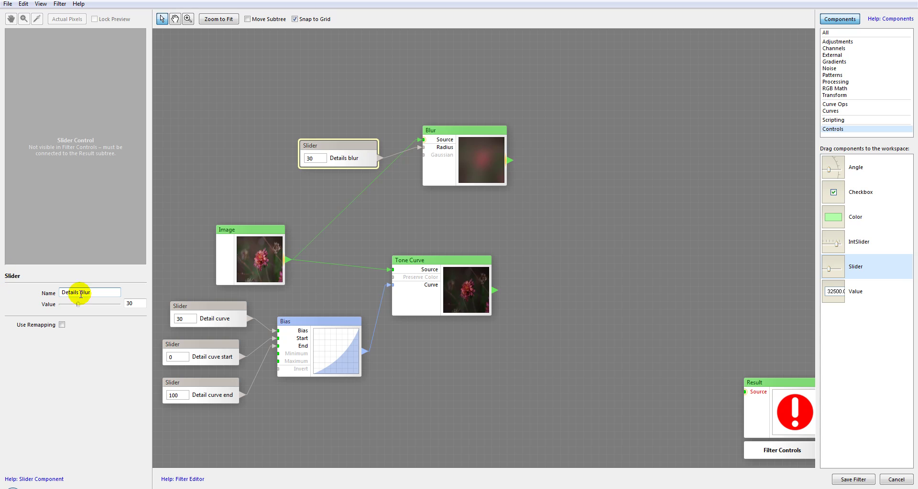
left_click(139, 306)
double_click(139, 305)
type("10")
key("Return")
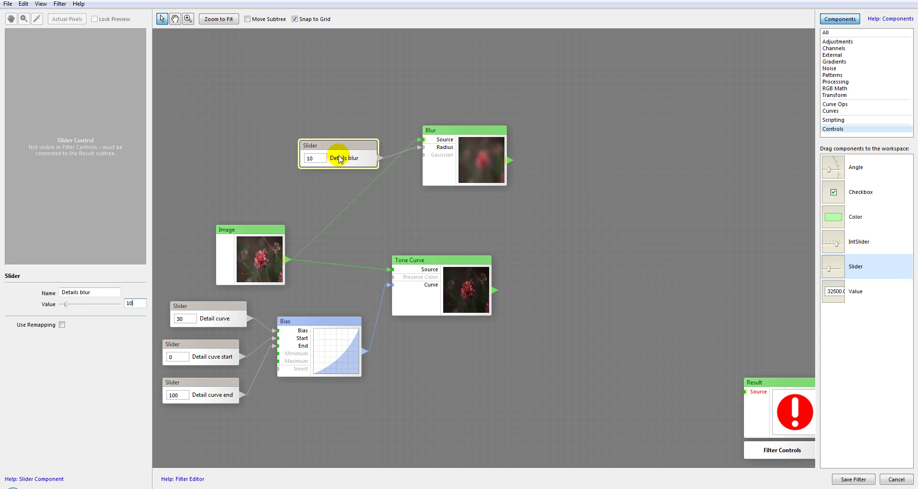
- Reposition the Details blur slider, the Blur and the Tone Curve to tidy the layout around the Image component
left_click_drag(340, 160, 317, 152)
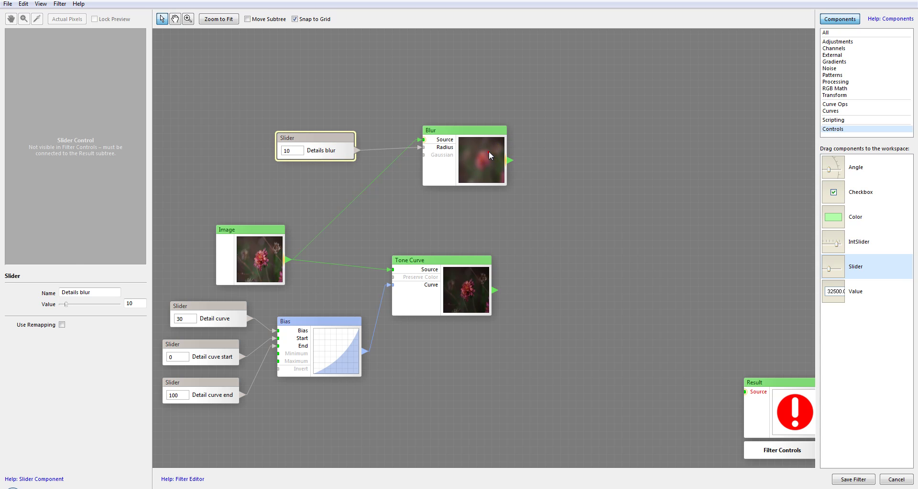
left_click_drag(488, 151, 473, 144)
left_click_drag(464, 293, 475, 256)
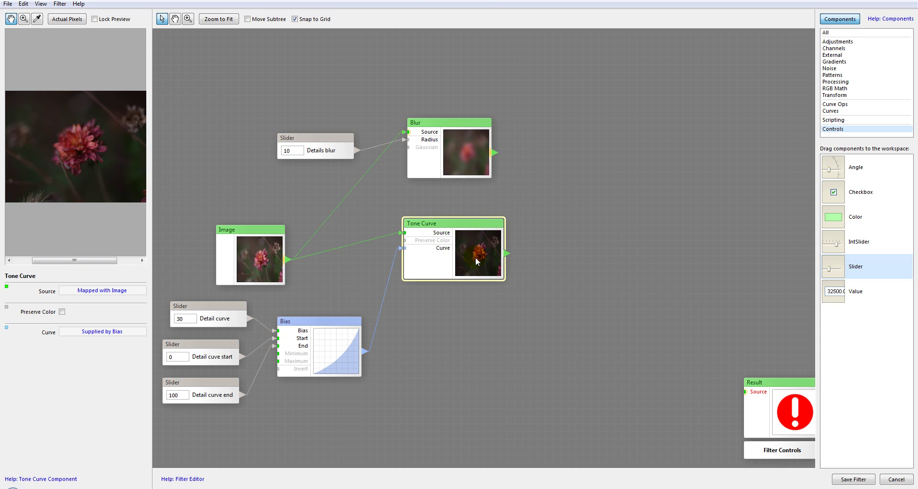
- Add a Desaturate adjustment component below the Tone Curve and connect the Image output to its Source input
left_click_drag(509, 323, 508, 260)
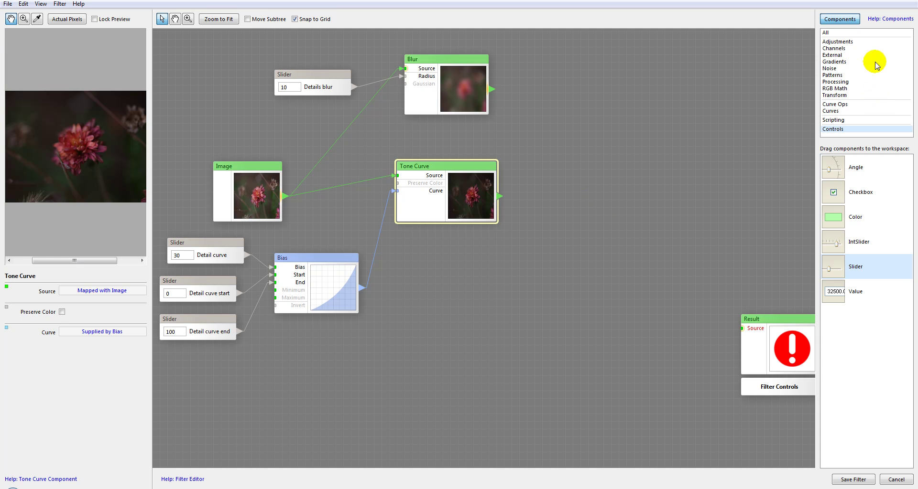
left_click(836, 42)
left_click_drag(833, 193, 529, 332)
left_click_drag(284, 195, 449, 311)
- Preview the outputs of the Blur, Tone Curve and Desaturate components one after another
left_click(457, 84)
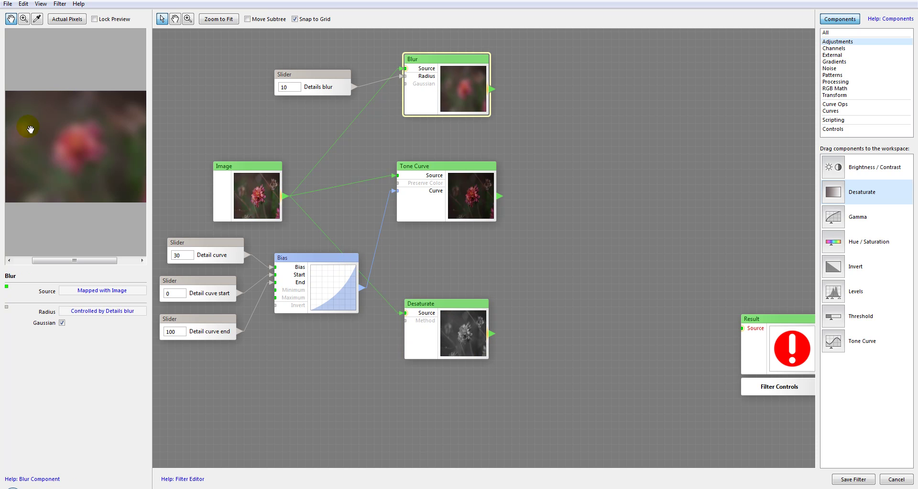
left_click(74, 148)
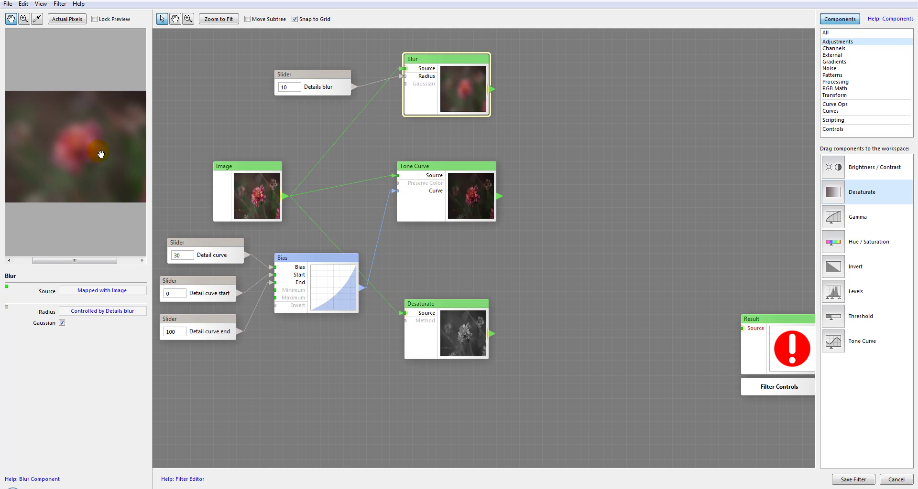
left_click(471, 213)
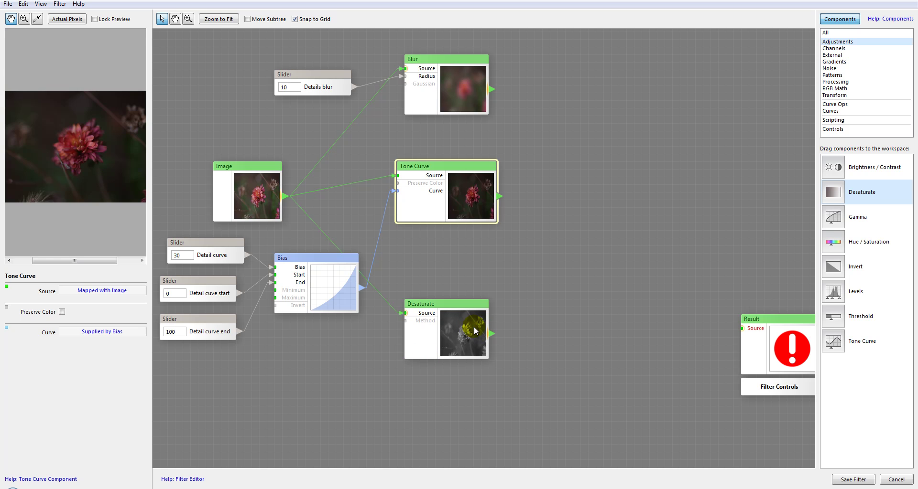
left_click_drag(471, 330, 478, 329)
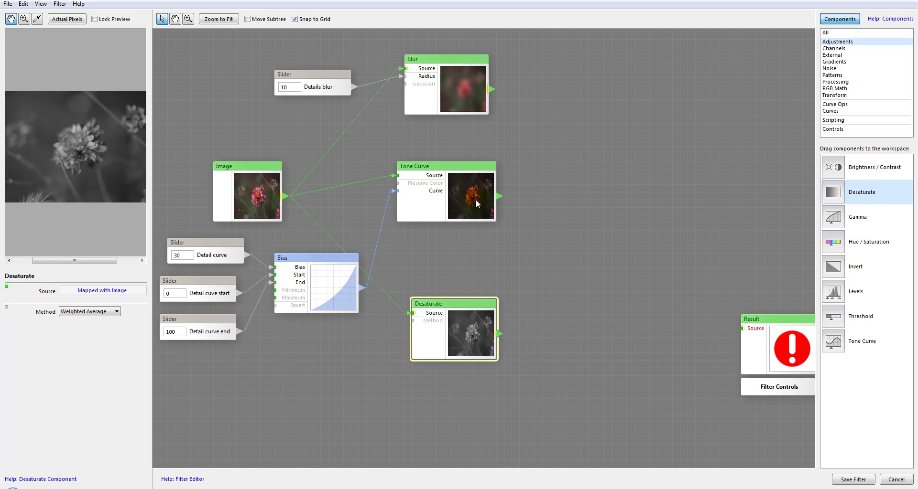
- Move the Desaturate and Tone Curve components up so they are evenly stacked beneath the Blur component
left_click_drag(423, 303, 414, 265)
left_click_drag(572, 250, 506, 280)
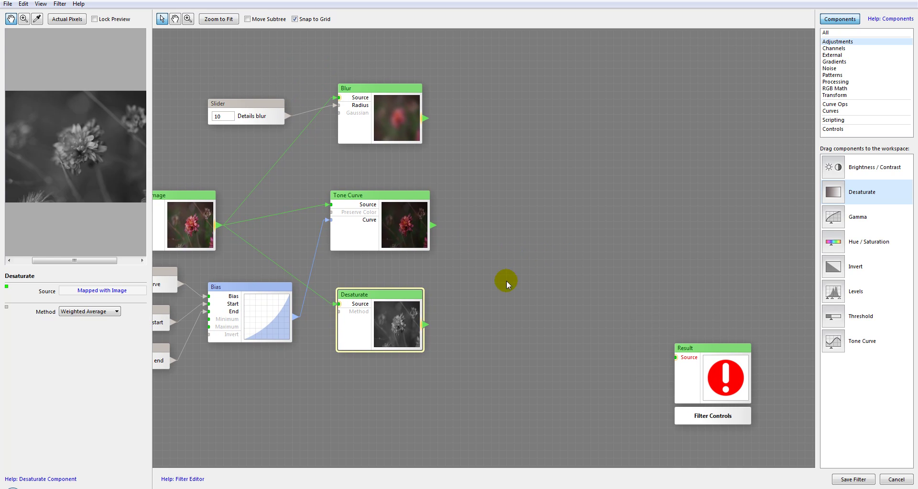
left_click(369, 210)
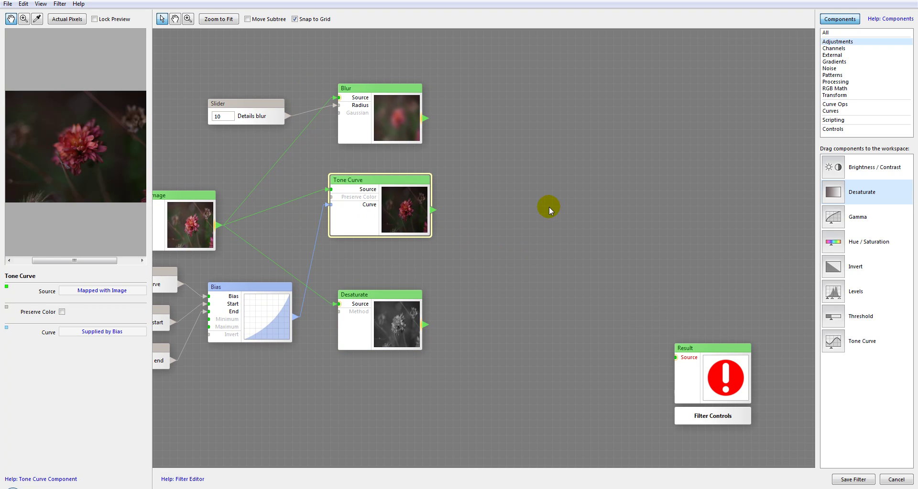
left_click_drag(544, 203, 521, 207)
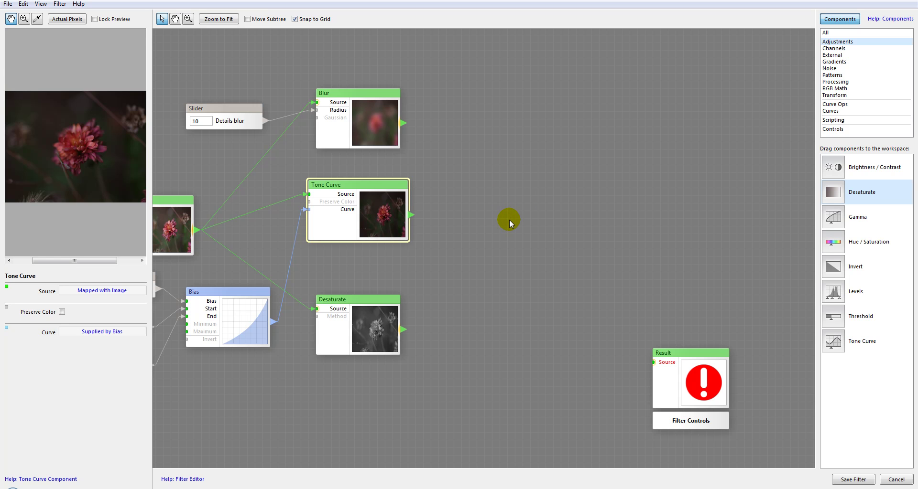
- Add a Brightness / Contrast adjustment component to the lower right of Desaturate and connect the Desaturate output to its Source input
left_click_drag(492, 261, 485, 318)
left_click_drag(832, 169, 475, 318)
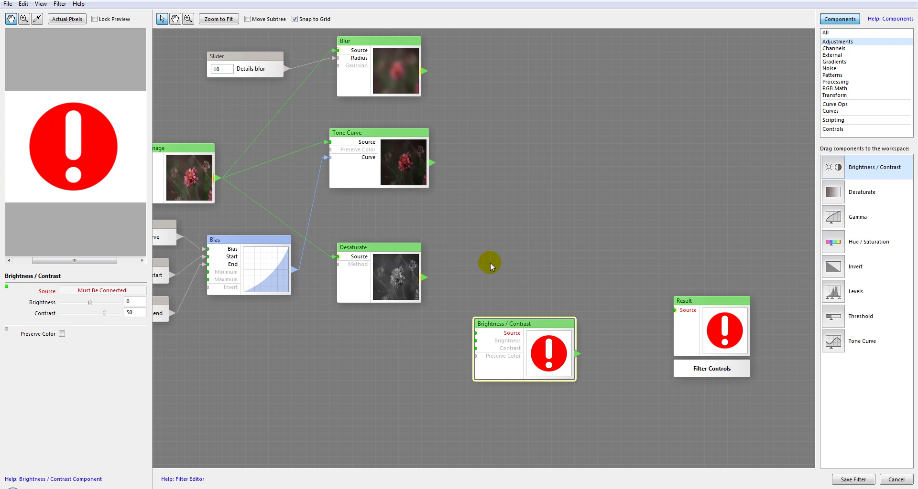
left_click_drag(424, 277, 506, 319)
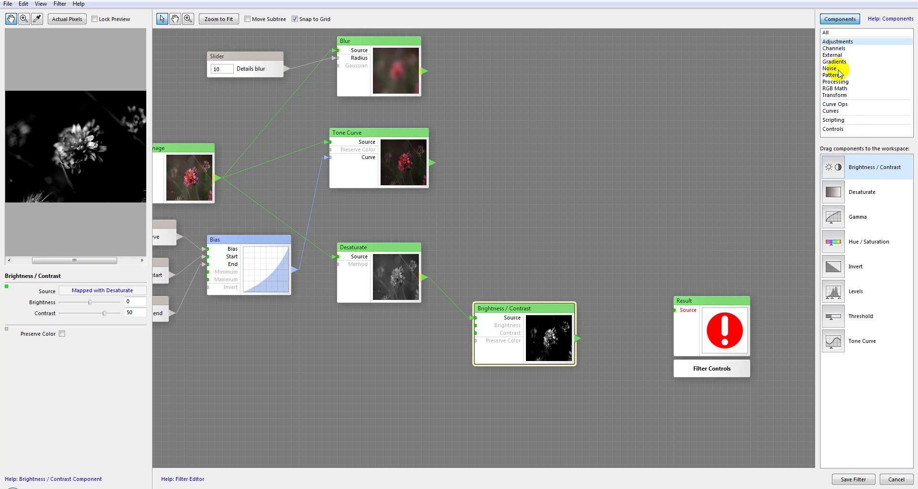
- Add a Slider control below the Desaturate component, name it Grain contrast and set its value to 33
left_click(833, 129)
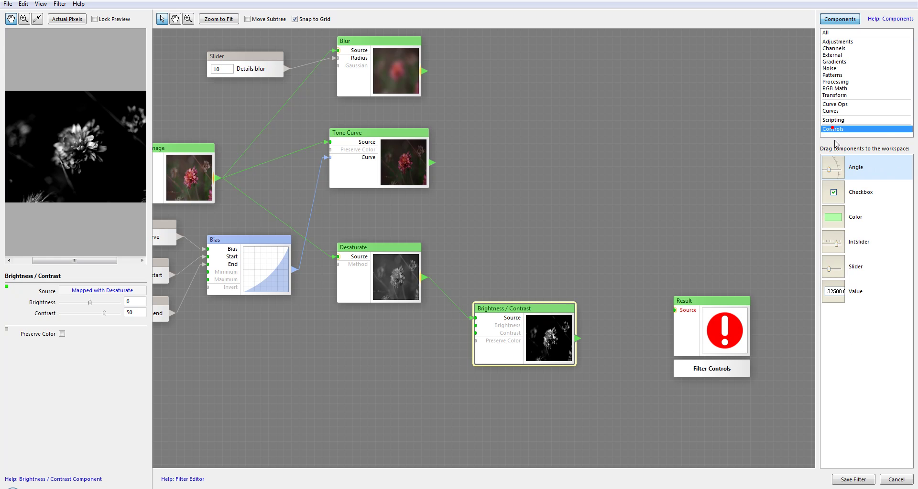
left_click_drag(839, 270, 368, 353)
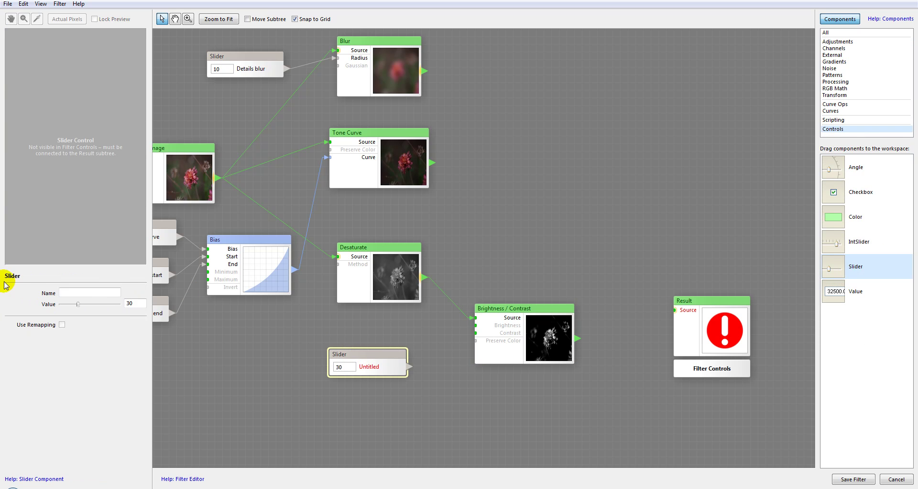
left_click(110, 291)
type("Grain contrast")
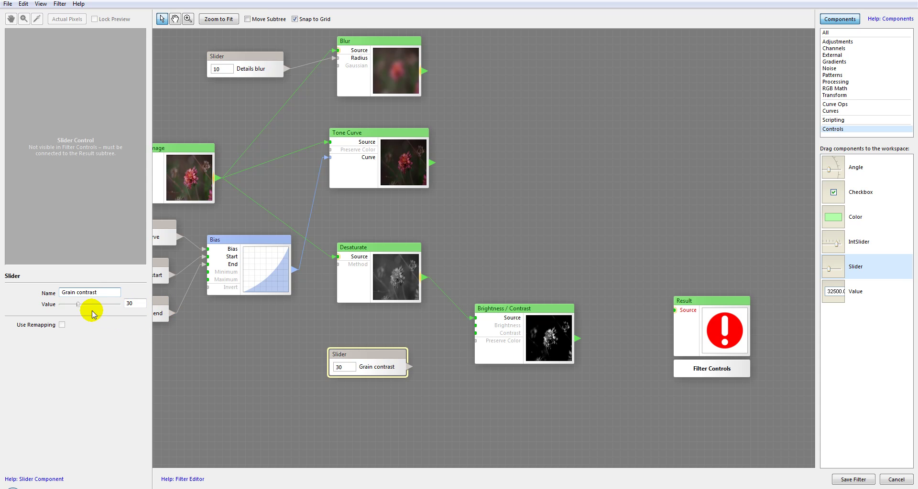
left_click(78, 305)
left_click_drag(78, 306, 80, 305)
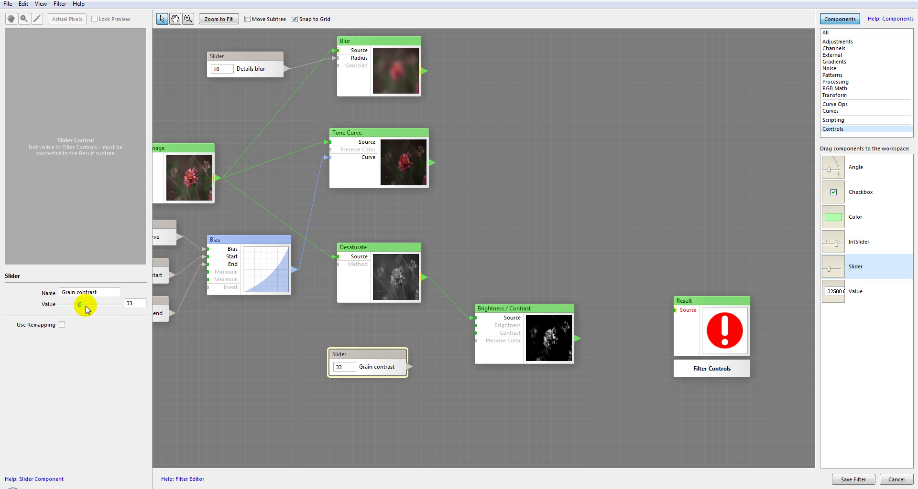
- Connect the Grain contrast slider to the Brightness input of Brightness / Contrast and align the slider beneath the Desaturate component
left_click_drag(410, 368, 431, 344)
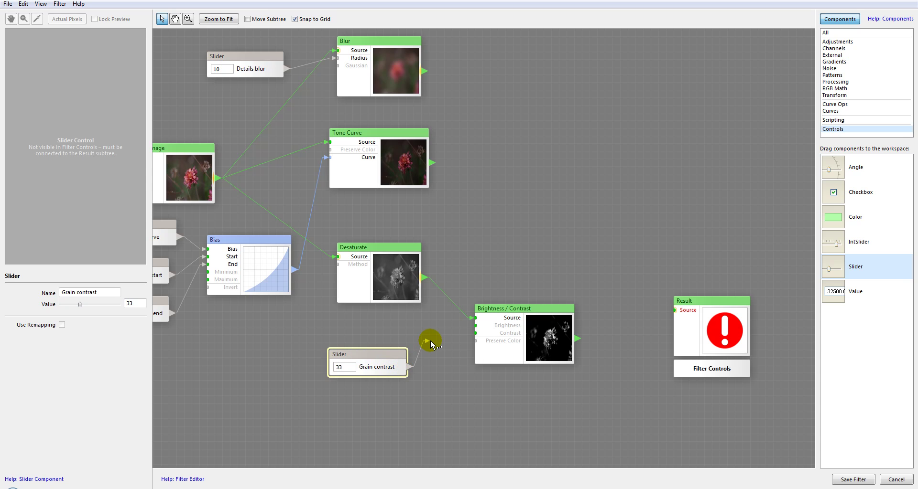
left_click_drag(434, 343, 513, 335)
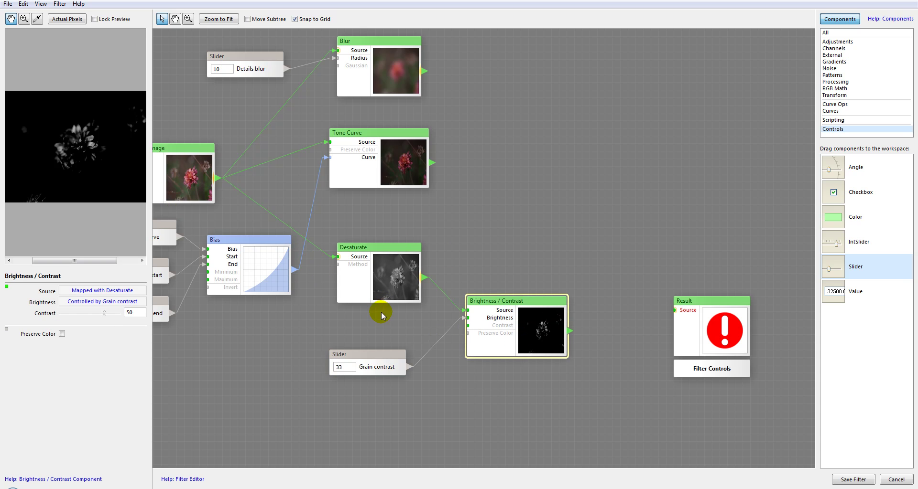
left_click_drag(379, 368, 374, 342)
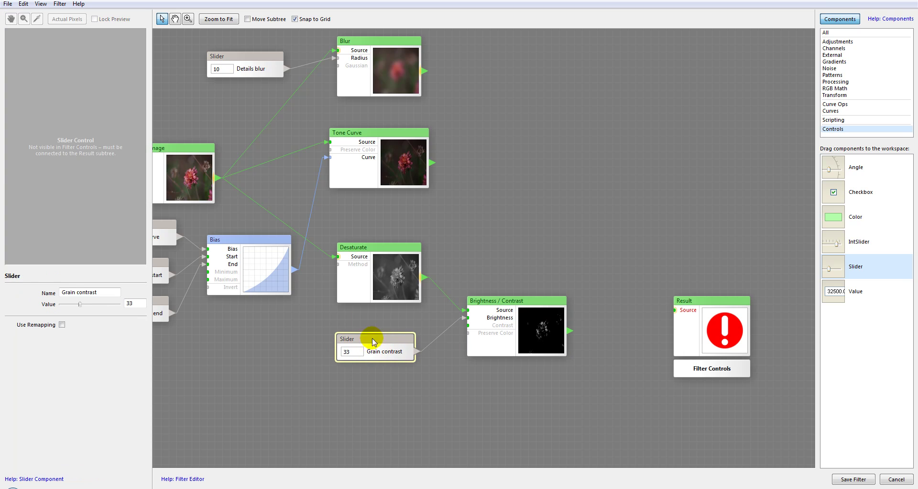
- Reposition the Grain contrast slider, Brightness / Contrast and Result components to free space between the branches and the Result
left_click(489, 305)
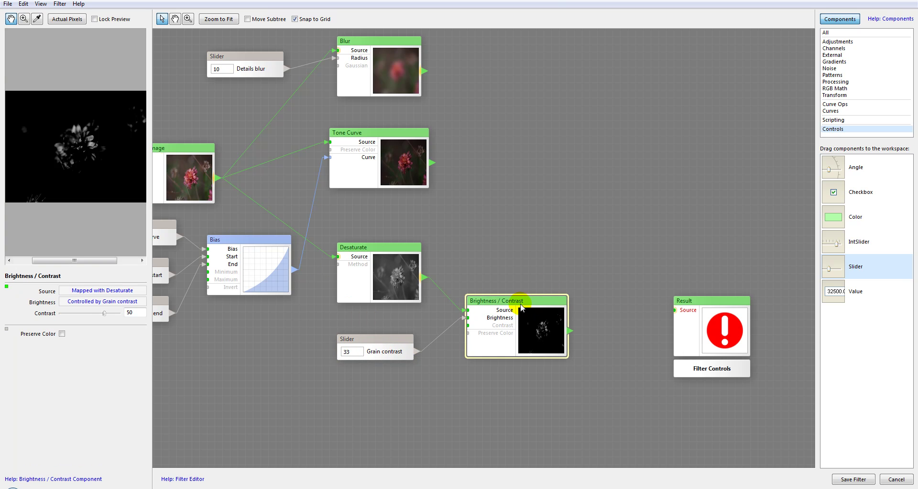
left_click_drag(521, 314, 521, 322)
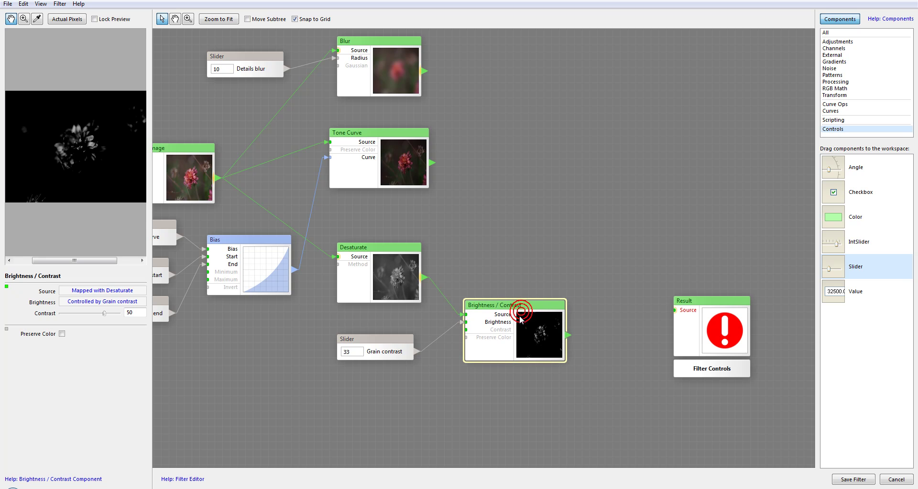
left_click(539, 236)
left_click_drag(385, 349, 347, 333)
left_click_drag(556, 327, 505, 371)
left_click_drag(705, 306, 727, 275)
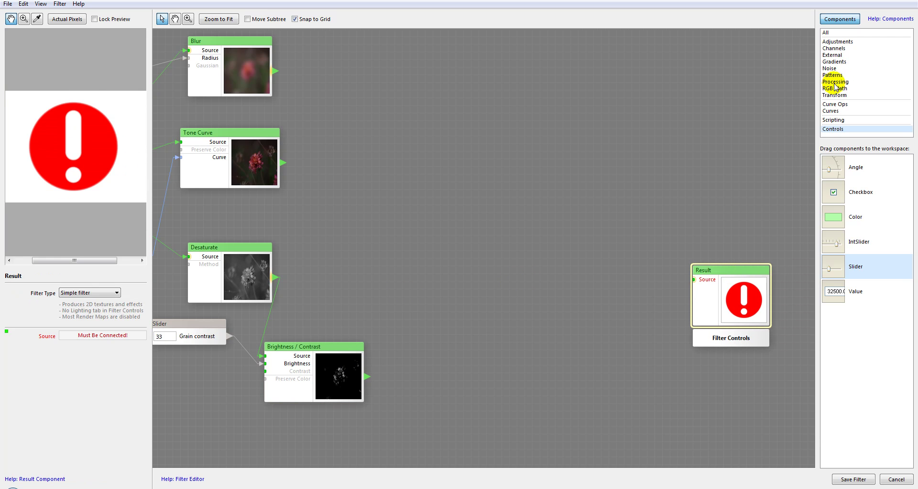
- Add a Cells noise component, connecting Desaturate to its Noise input and Brightness / Contrast to its Background input
left_click(832, 62)
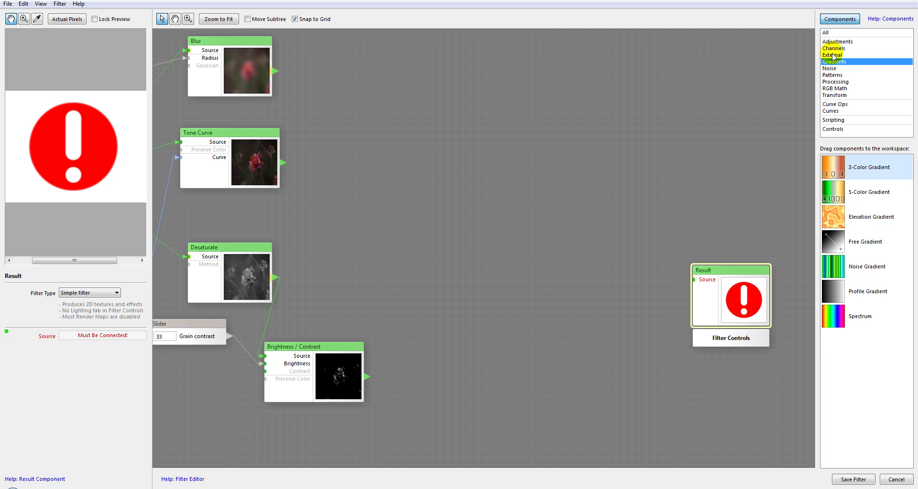
left_click(829, 68)
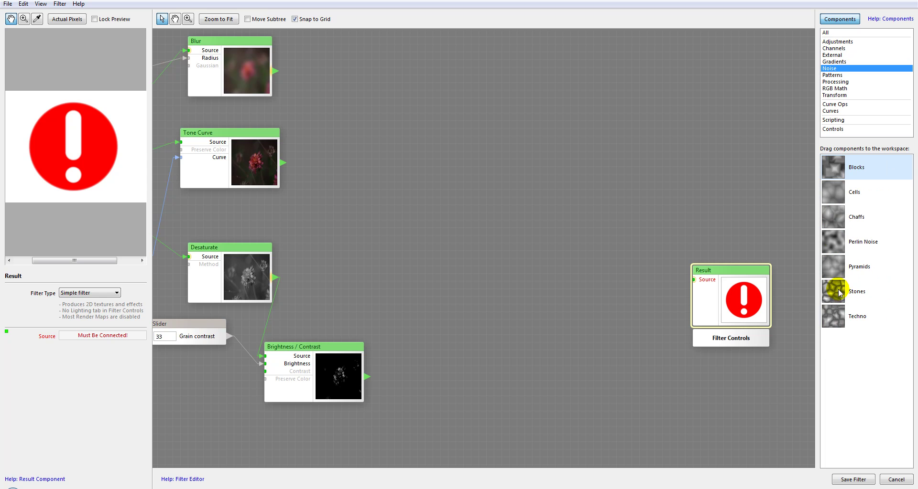
left_click_drag(835, 188, 497, 263)
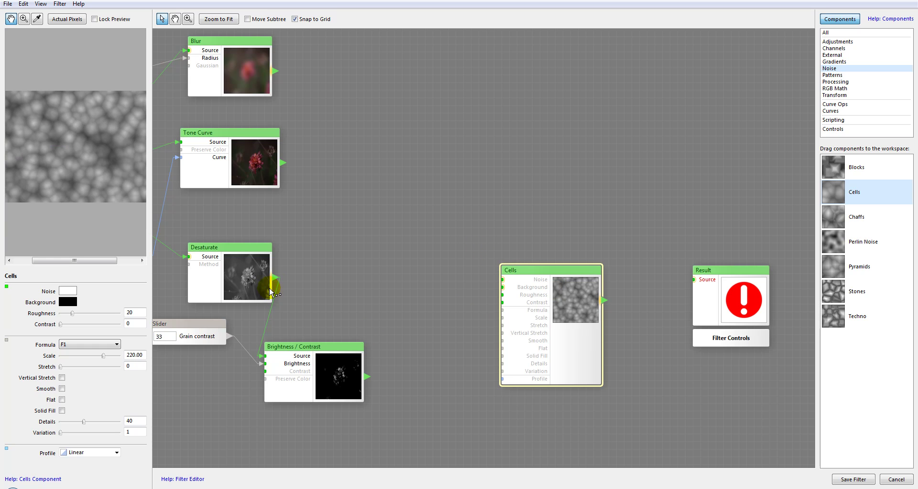
left_click_drag(279, 279, 534, 288)
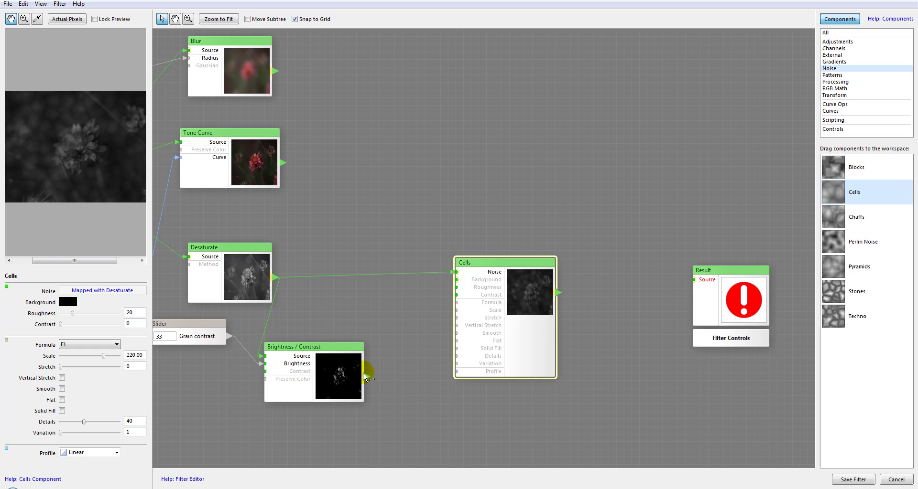
left_click_drag(412, 327, 457, 280)
left_click_drag(523, 298, 508, 297)
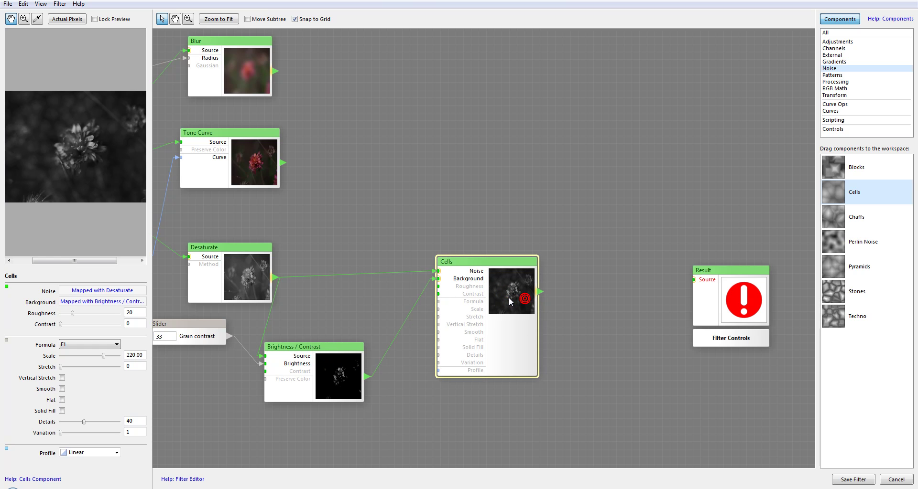
- Set the Cells component's roughness to 100 and its formula to Avg (F1, F2, F3), checking the grain in an enlarged preview
scroll(86, 171, "up", 2)
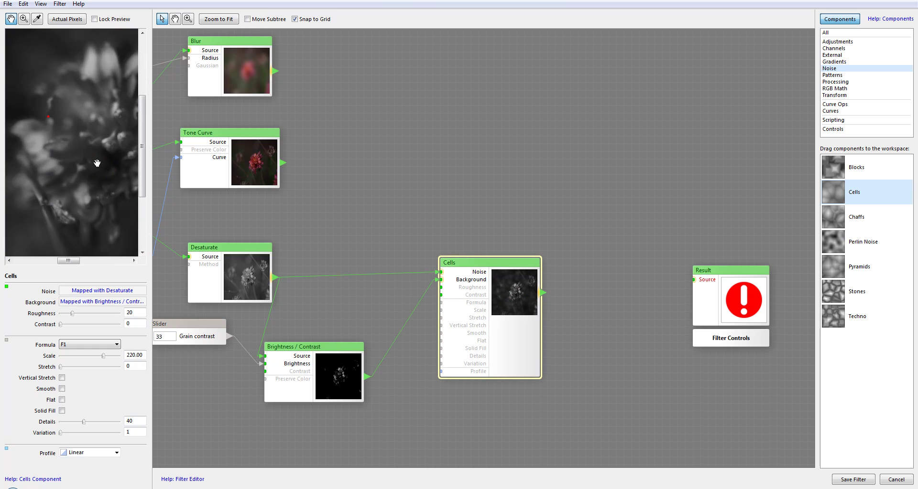
scroll(96, 158, "up", 3)
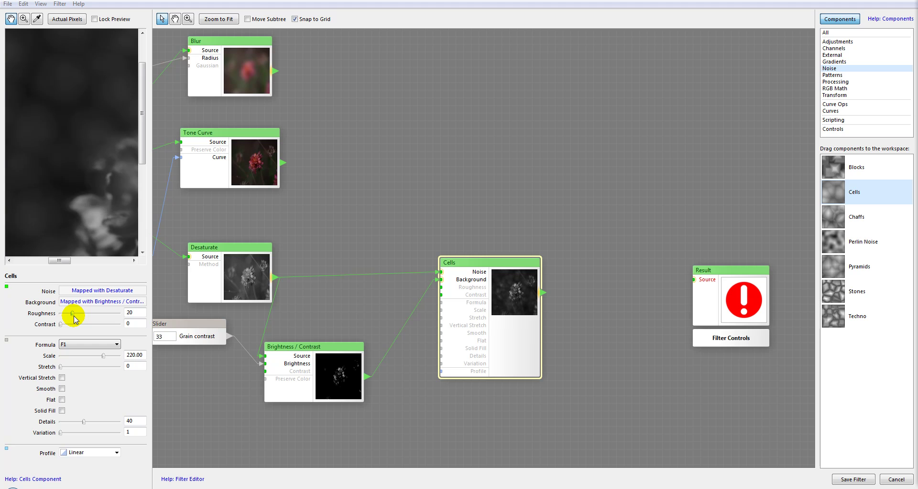
left_click_drag(74, 318, 170, 201)
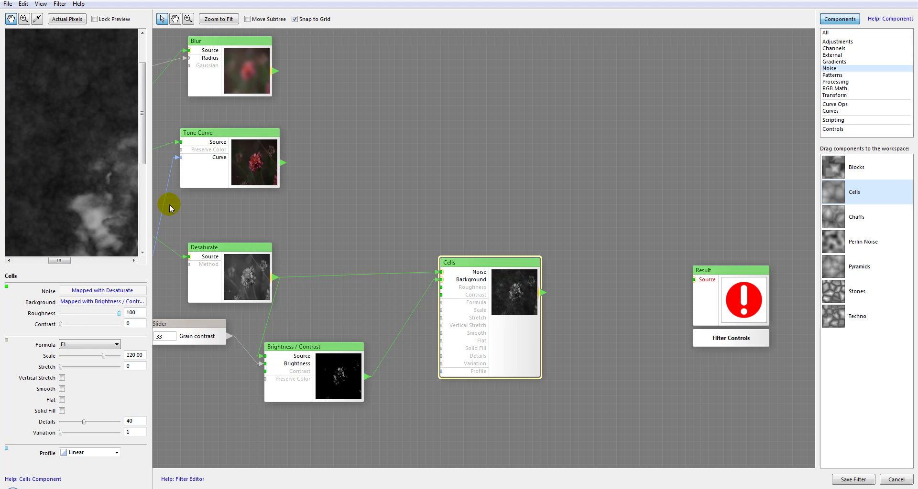
left_click_drag(96, 121, 53, 135)
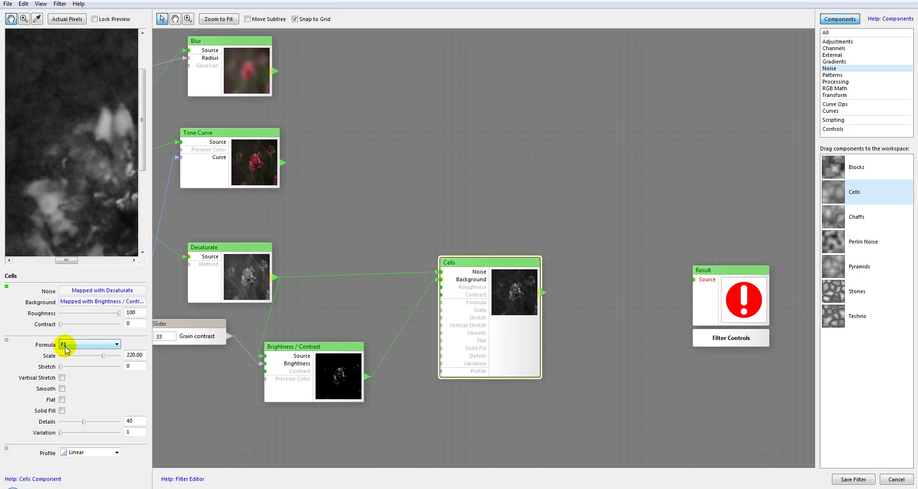
left_click(93, 345)
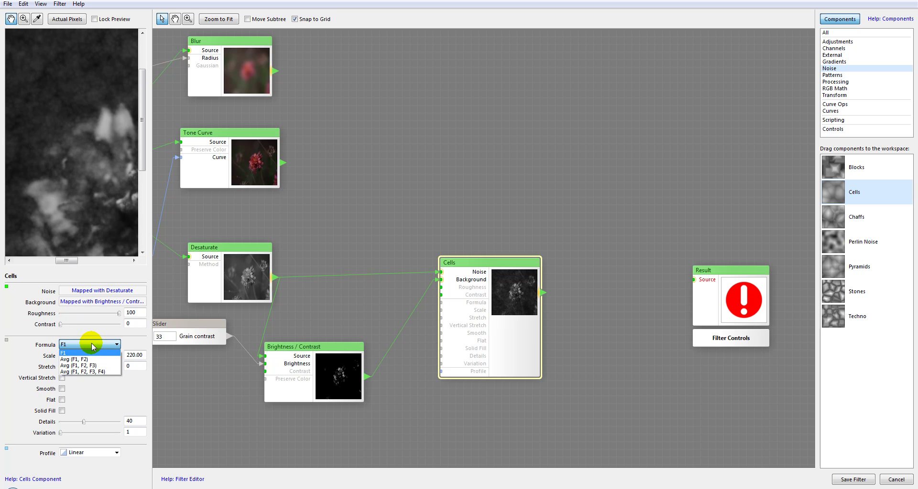
left_click(104, 366)
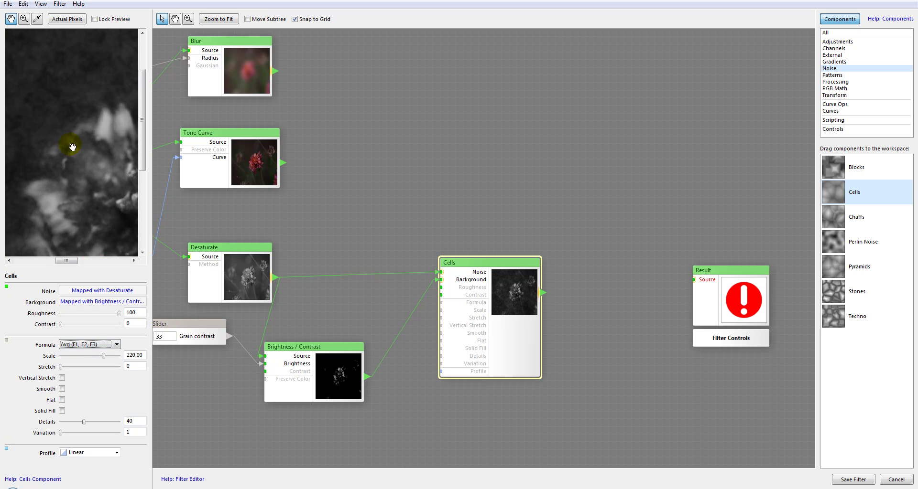
- Set the Cells component's scale to 0 and its details to 100 for a fine grain
left_click_drag(77, 153, 117, 119)
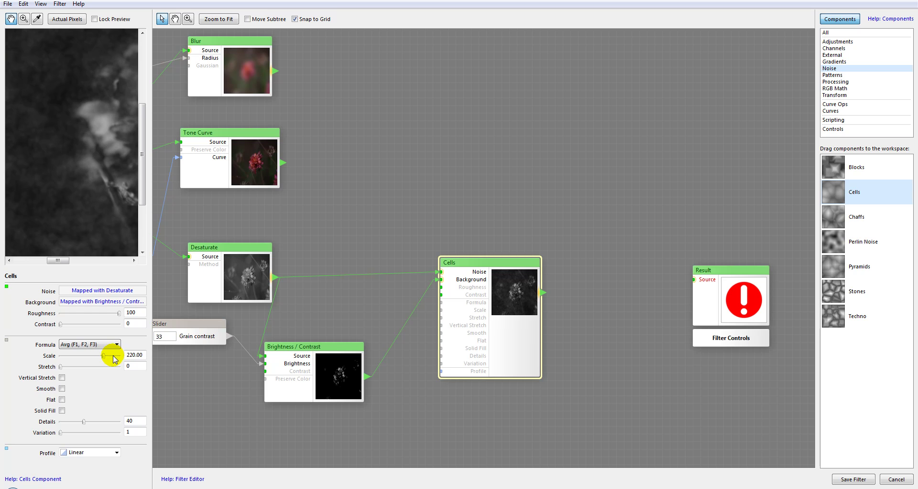
left_click_drag(103, 356, 24, 359)
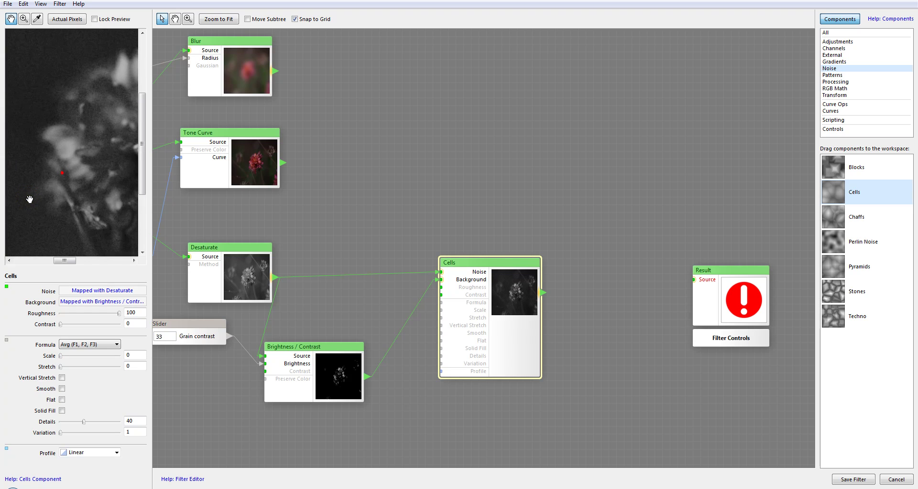
left_click_drag(67, 113, 100, 214)
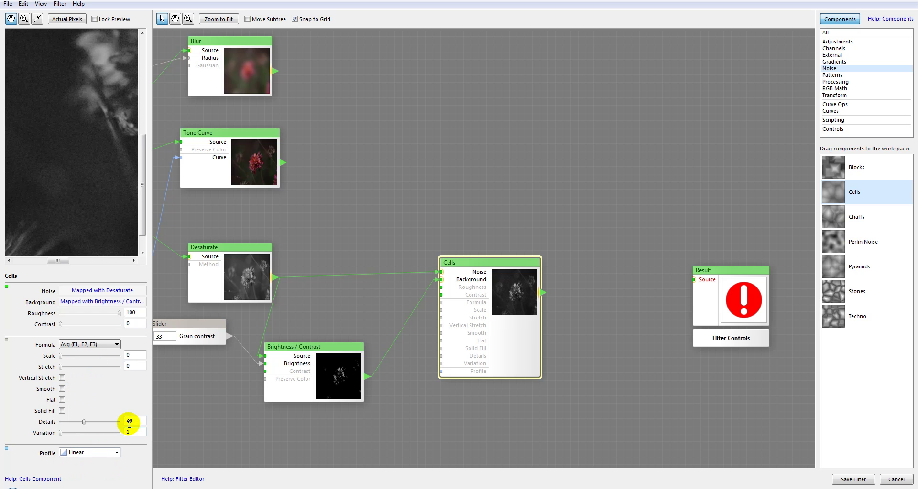
left_click_drag(85, 422, 186, 416)
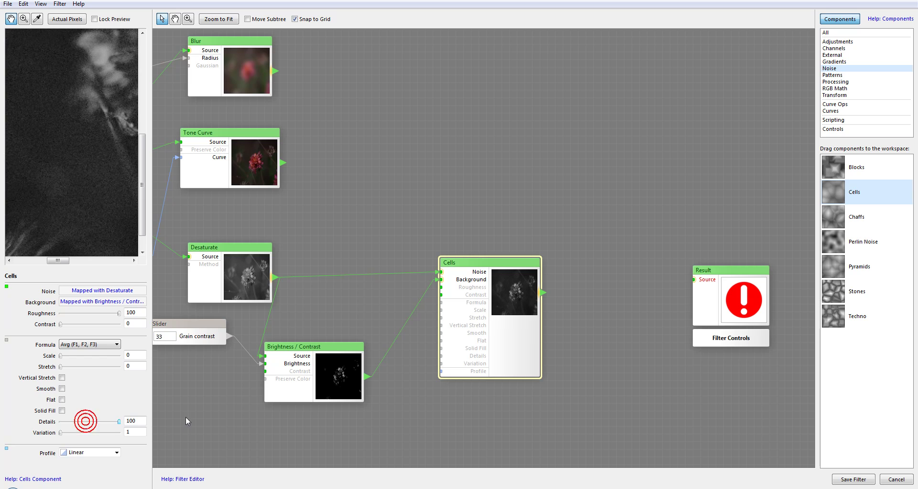
- Change the Cells component's profile to Bacteria and check the resulting grain across the preview image
left_click_drag(109, 173, 68, 203)
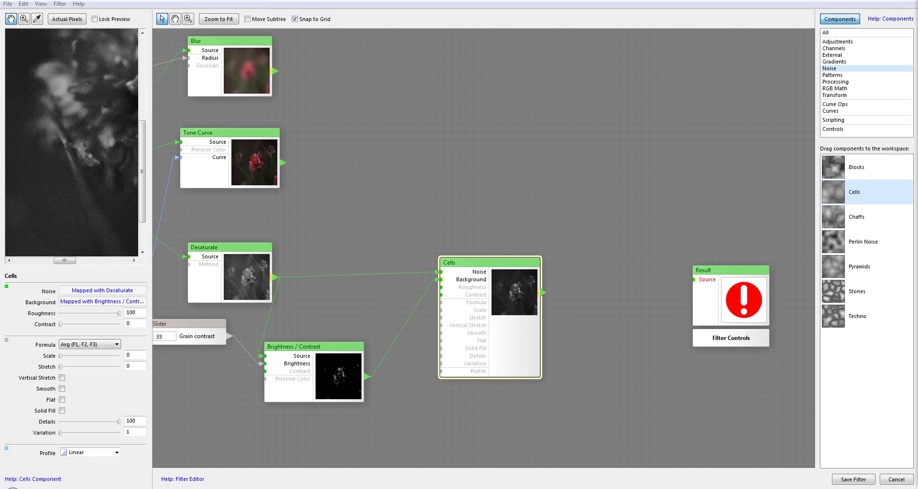
left_click(97, 453)
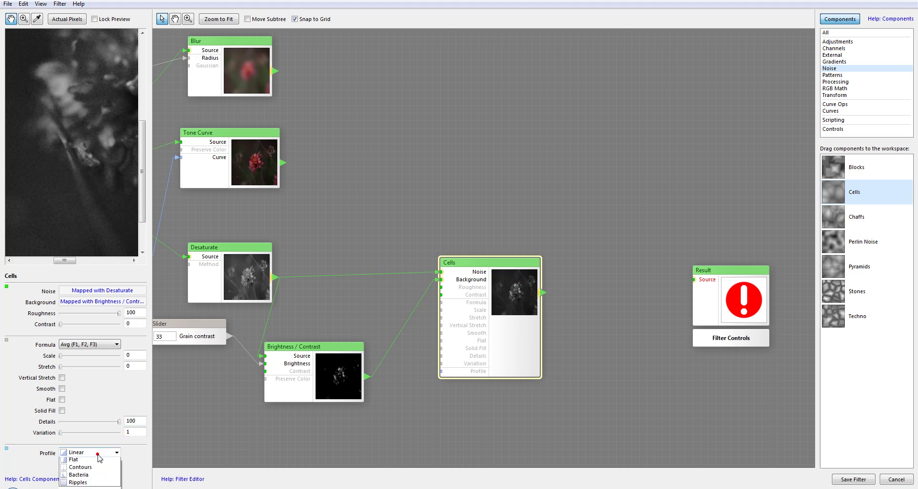
left_click(128, 448)
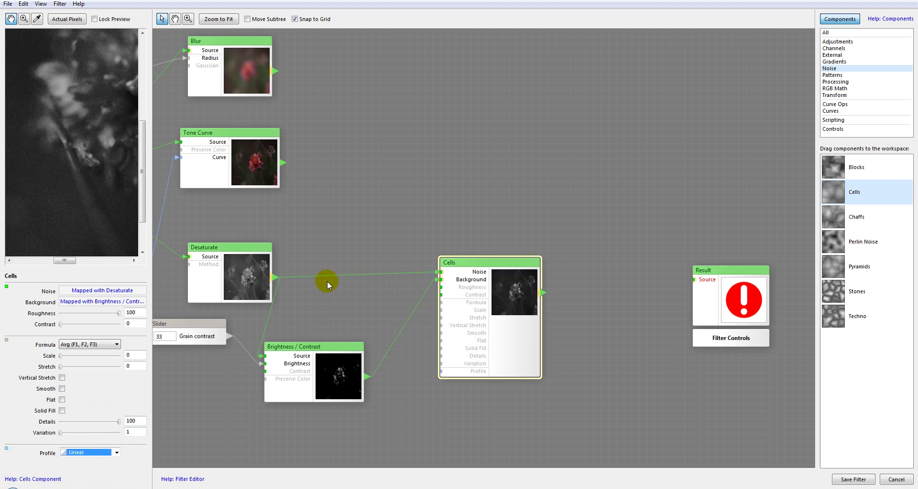
left_click(116, 452)
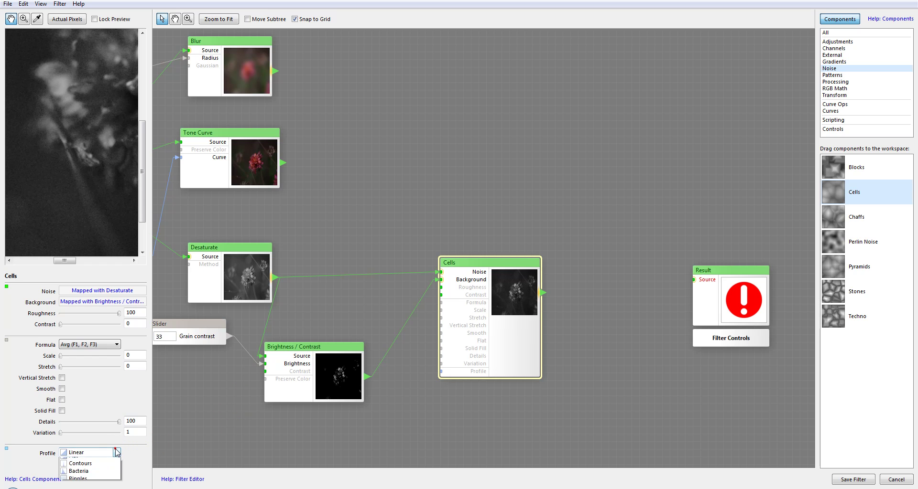
left_click(100, 484)
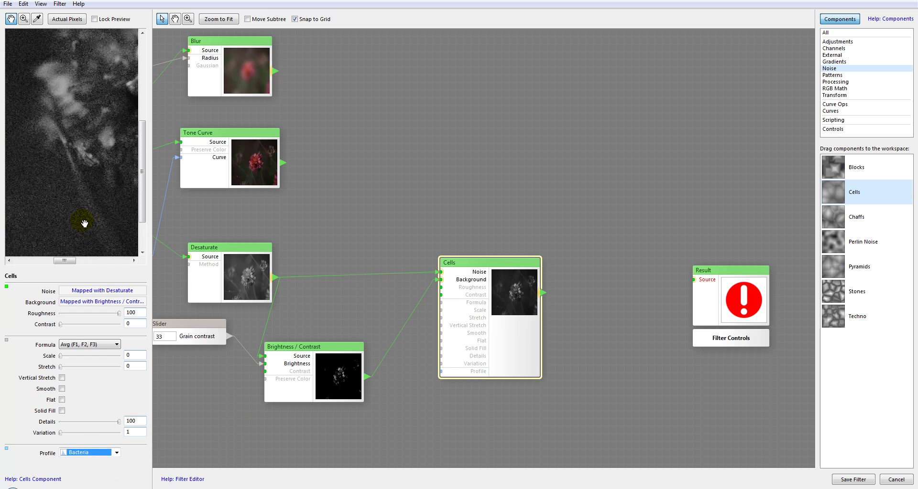
left_click_drag(67, 148, 81, 222)
left_click_drag(79, 104, 94, 166)
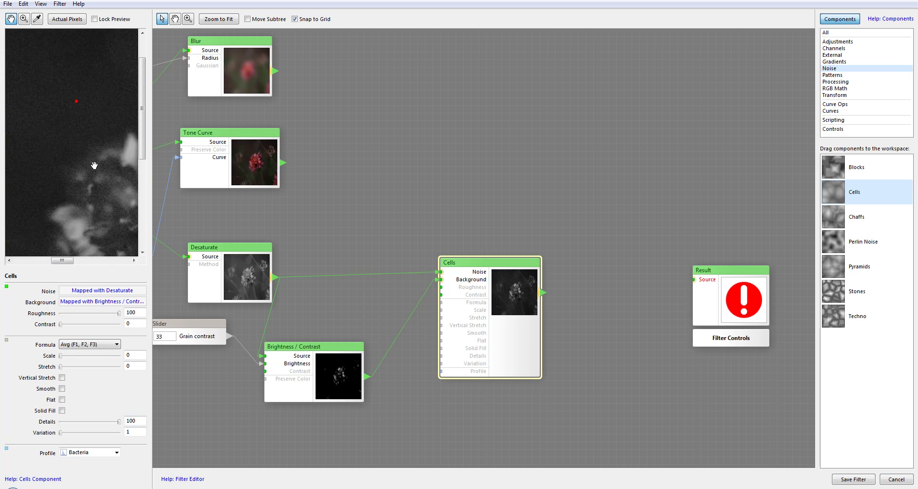
scroll(76, 156, "down", 3)
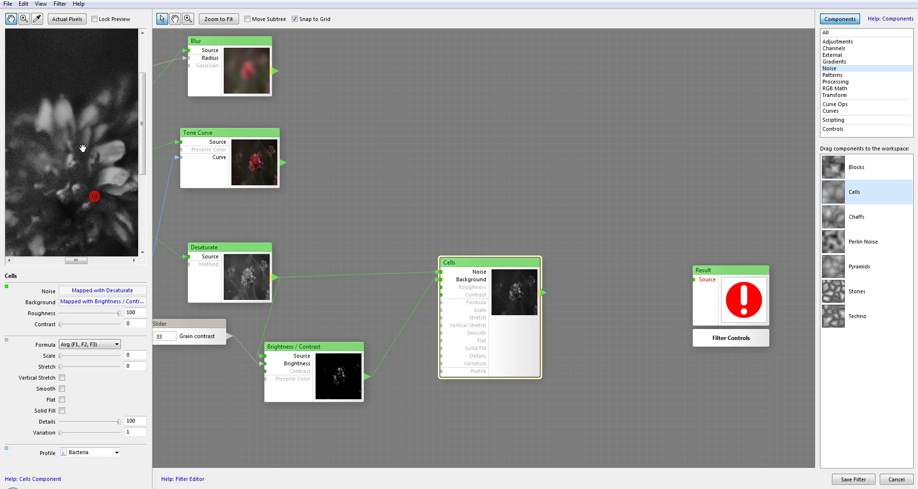
scroll(74, 138, "down", 2)
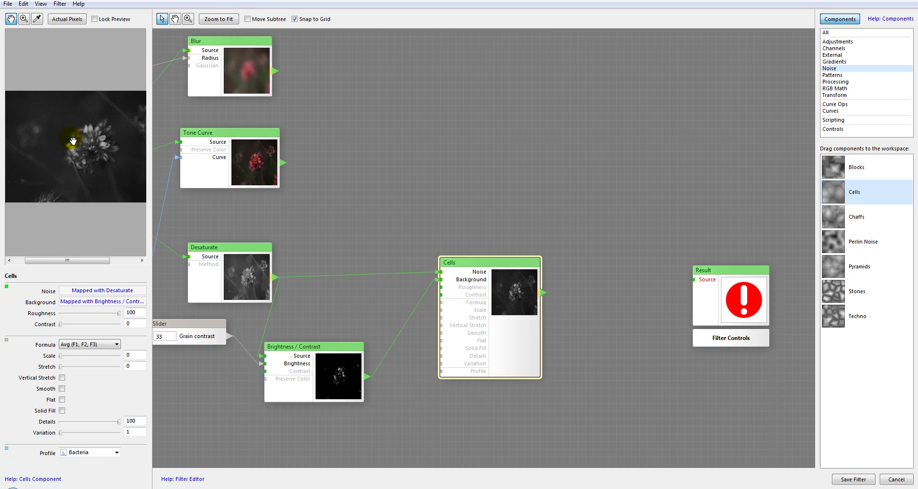
- Inspect the Cells grain in an enlarged preview and move the Cells component slightly lower in the workspace
scroll(73, 141, "up", 4)
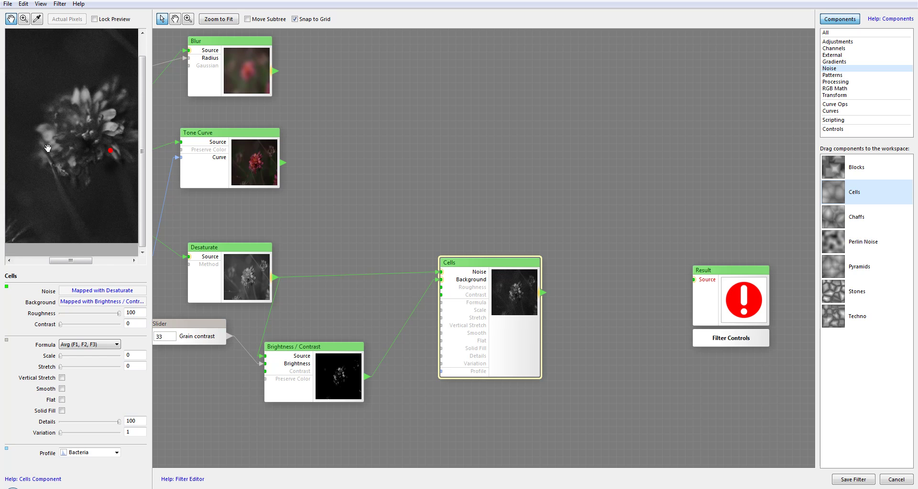
left_click_drag(48, 148, 59, 230)
left_click_drag(502, 273, 494, 303)
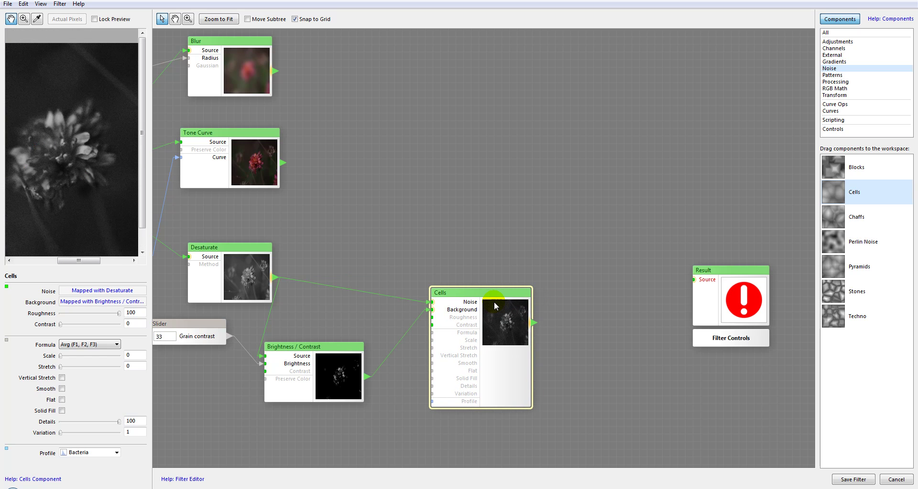
- Set the Brightness / Contrast component's contrast to 10
left_click_drag(515, 108, 513, 167)
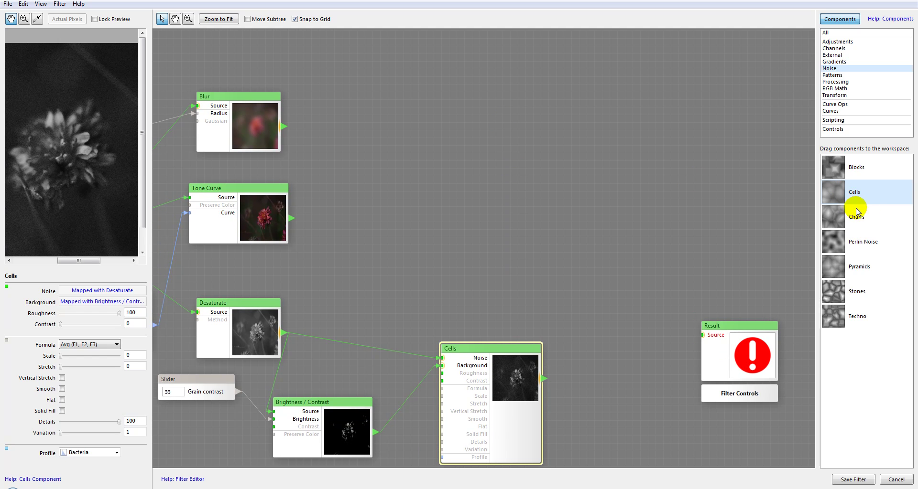
left_click_drag(432, 214, 387, 187)
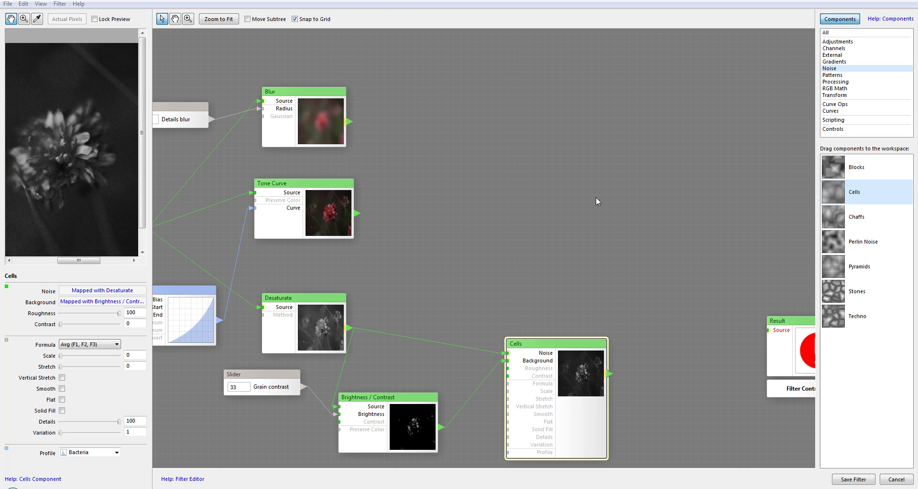
scroll(534, 315, "down", 3)
left_click(425, 312)
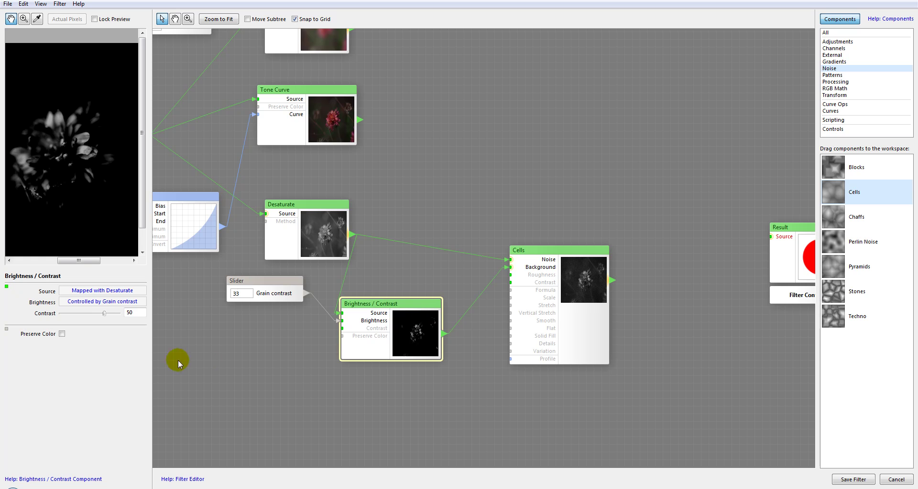
left_click_drag(104, 313, 83, 315)
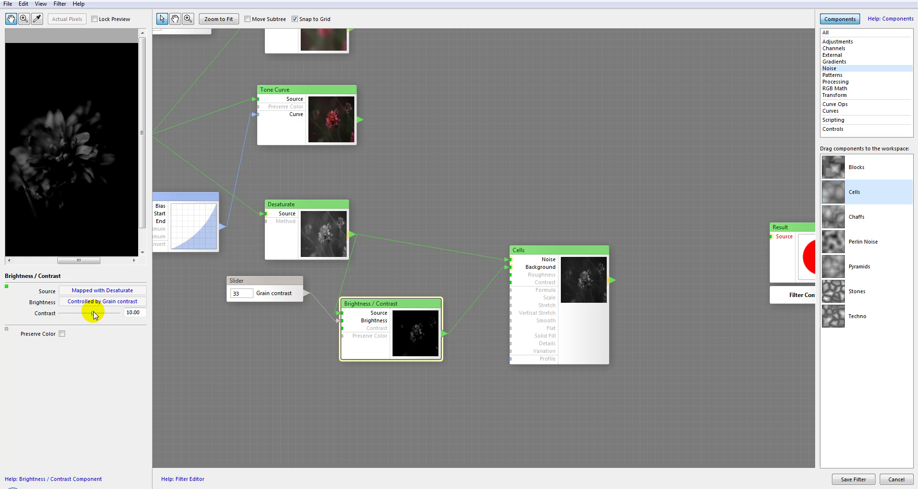
- Add a Blend component, connecting Blur to its Foreground, Image to its Background and Tone Curve to its Opacity
scroll(368, 156, "up", 5)
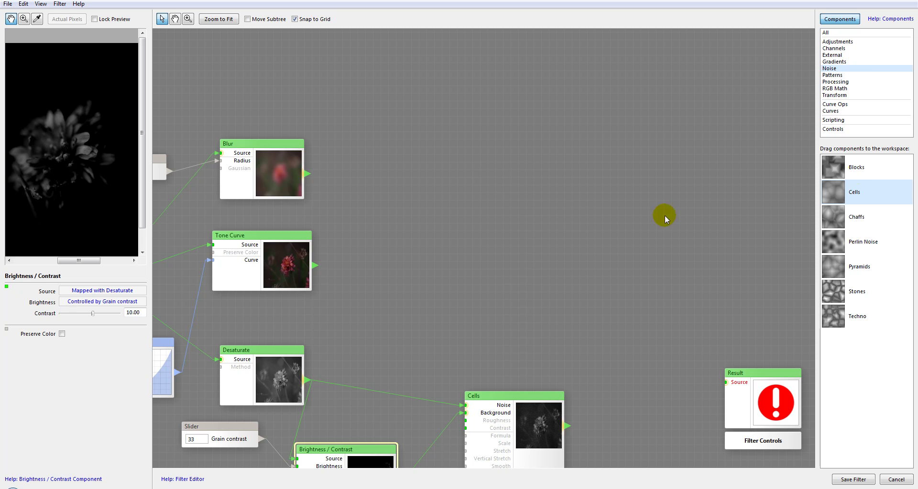
left_click(835, 82)
left_click_drag(834, 192, 596, 181)
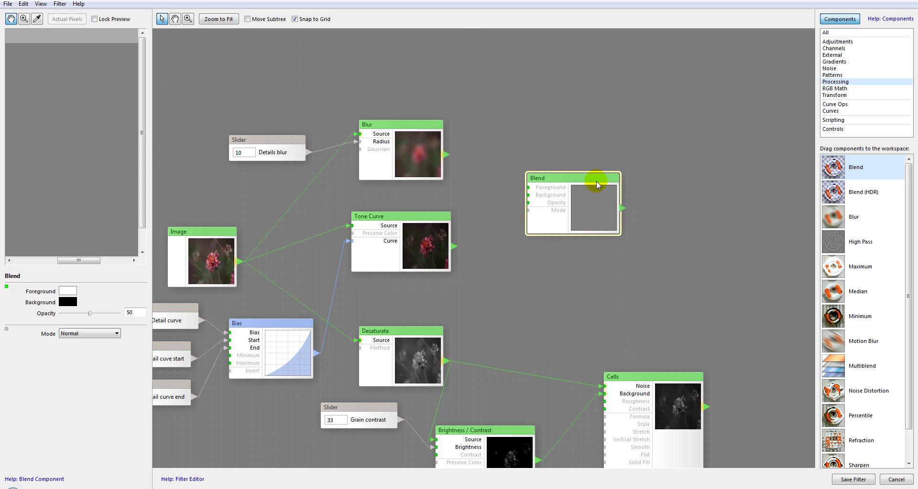
left_click_drag(446, 154, 529, 188)
left_click_drag(453, 246, 544, 199)
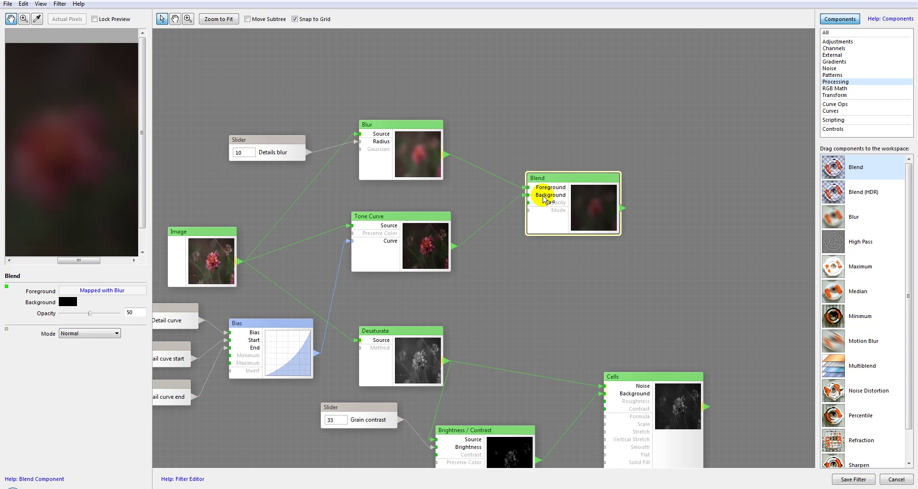
mouse_move(543, 199)
left_mouse_down()
mouse_move(503, 199)
mouse_move(540, 213)
left_mouse_up()
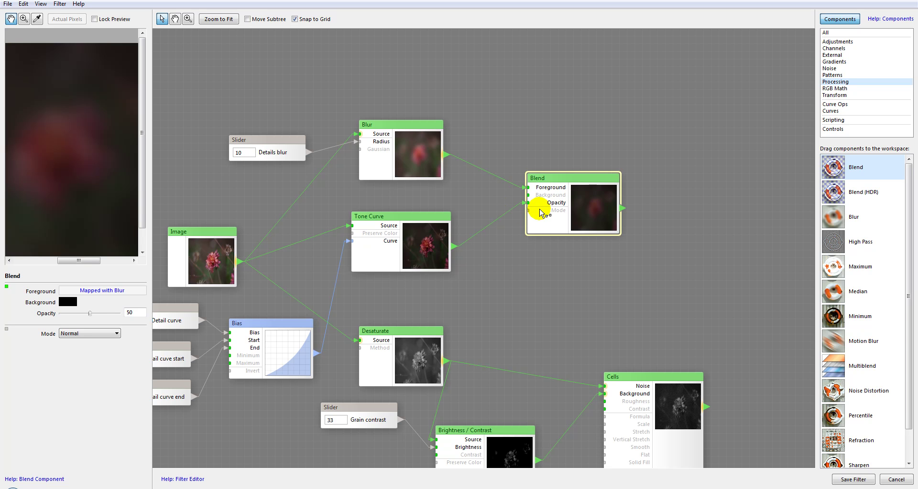
left_click_drag(233, 252, 566, 199)
left_click_drag(563, 229, 561, 232)
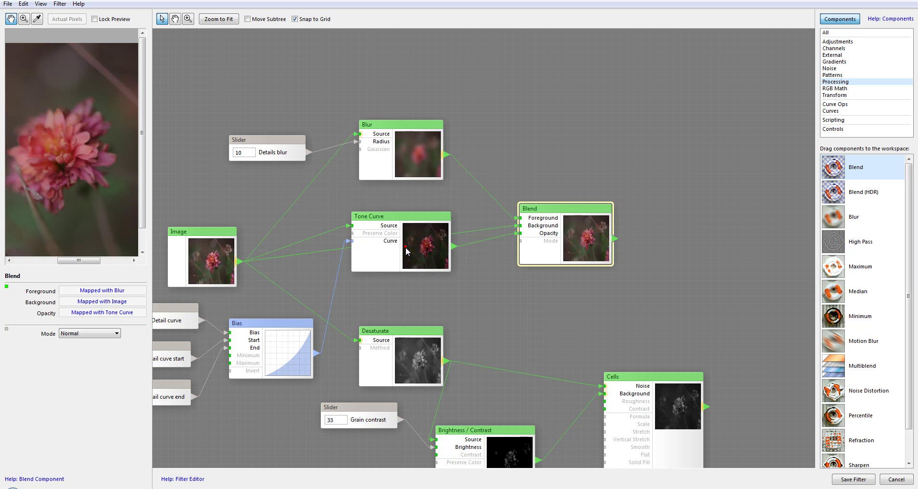
- Rearrange the Tone Curve, Blur, Image and Blend components so their connections run clear of each other
left_click_drag(405, 247, 405, 271)
left_click_drag(414, 147, 404, 138)
left_click(574, 230)
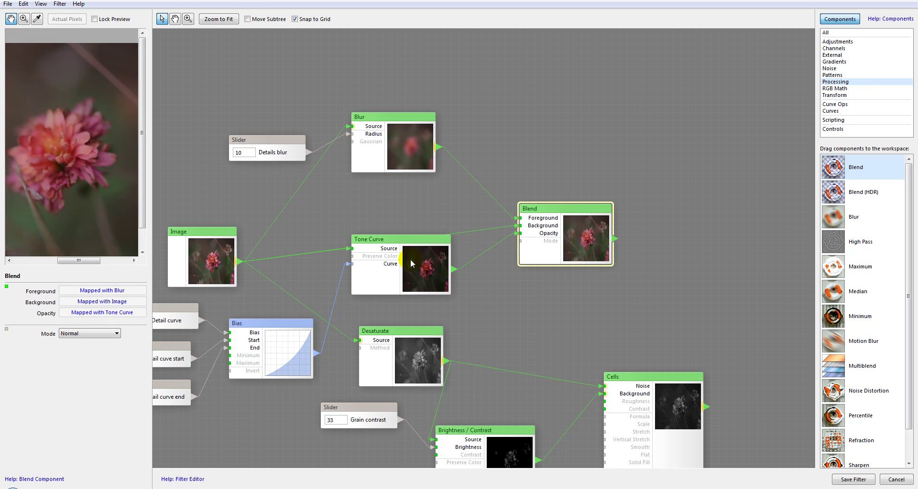
left_click(411, 248)
left_click(579, 245)
left_click_drag(211, 258, 210, 219)
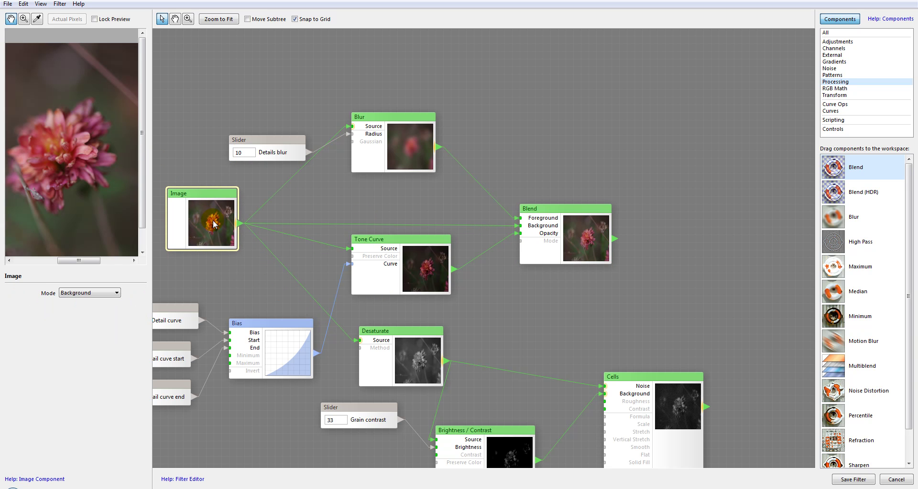
left_click_drag(573, 218, 598, 214)
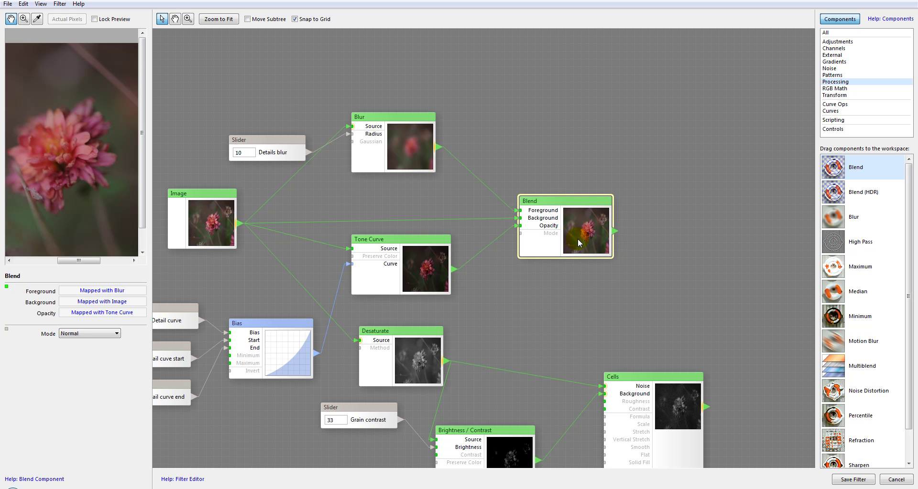
- Set the Blend component's mode to Overlay and check the result in an enlarged preview
left_click(111, 334)
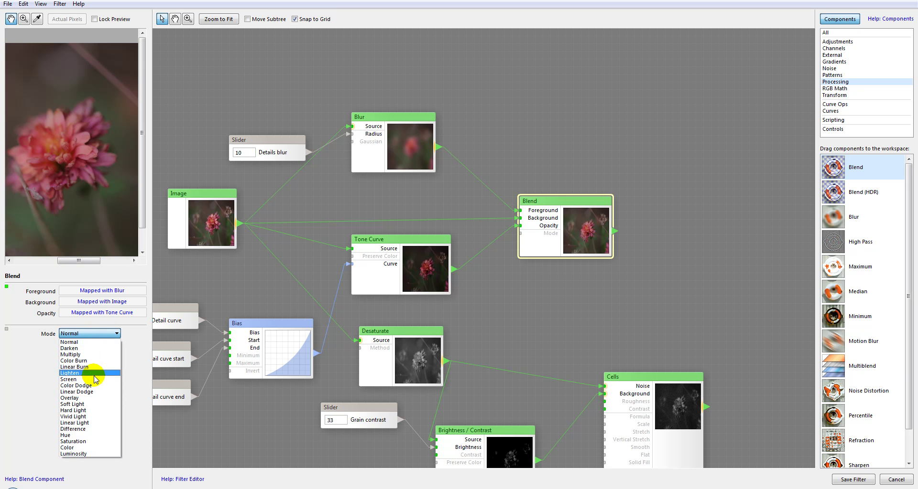
left_click(96, 398)
scroll(76, 156, "up", 2)
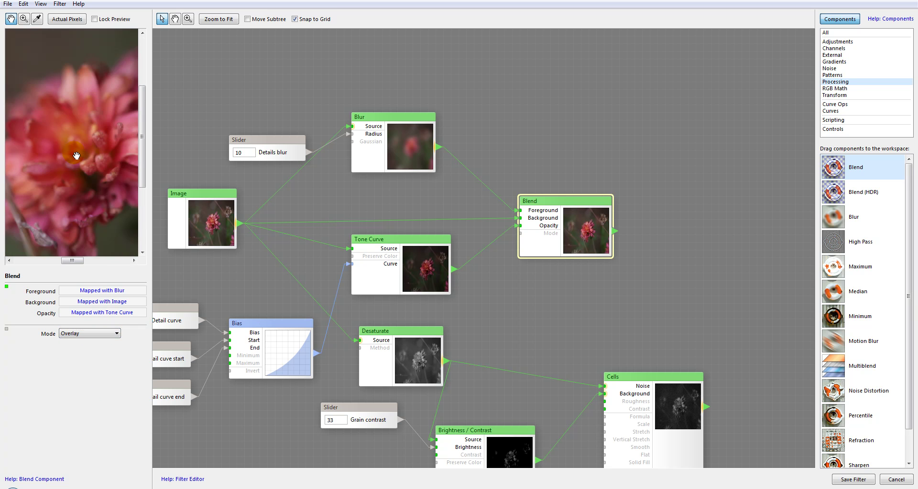
scroll(77, 155, "down", 3)
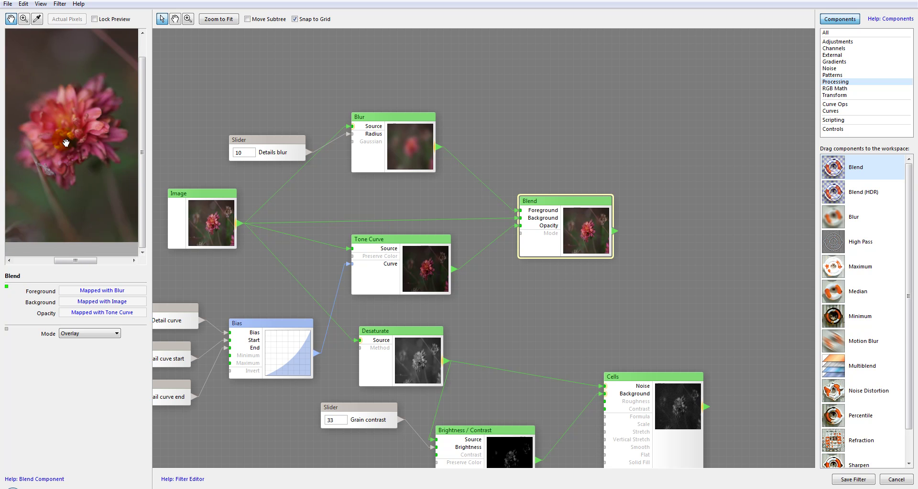
- Compare the Tone Curve, Blur and Blend outputs in the preview, nudging Blur and Blend into tidier positions
left_click(413, 256)
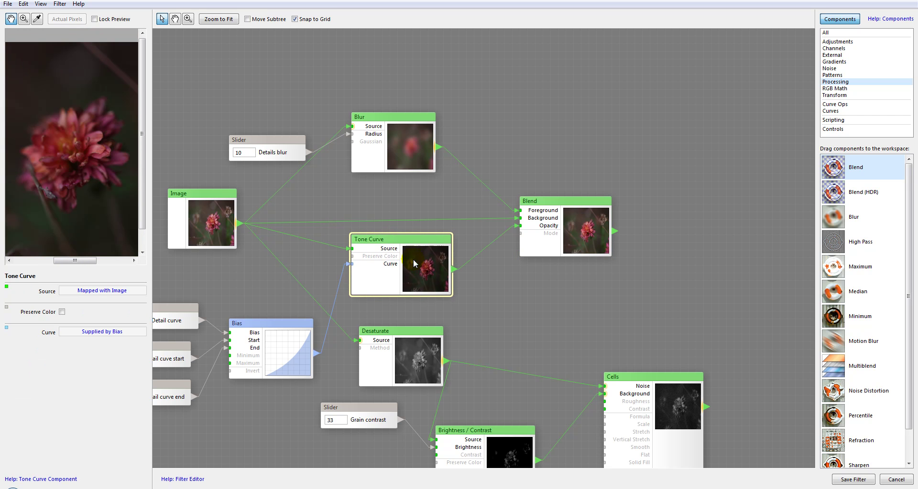
left_click_drag(409, 156, 416, 170)
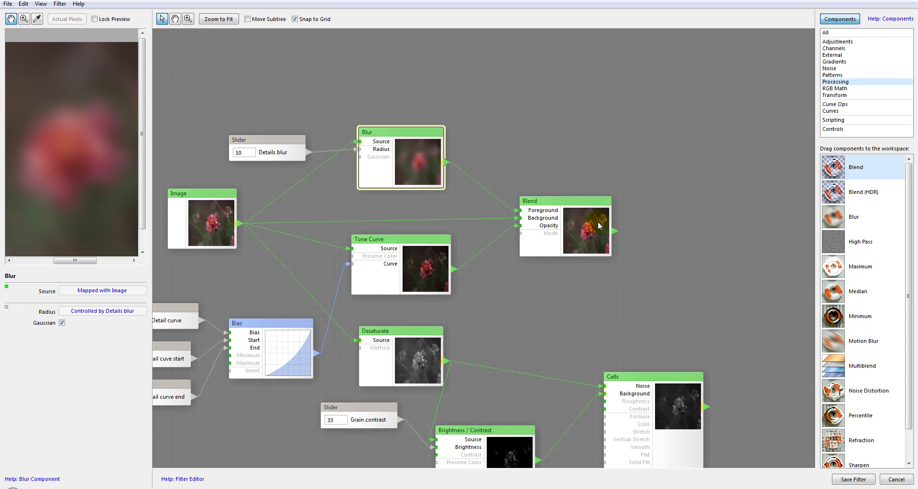
left_click_drag(598, 222, 588, 221)
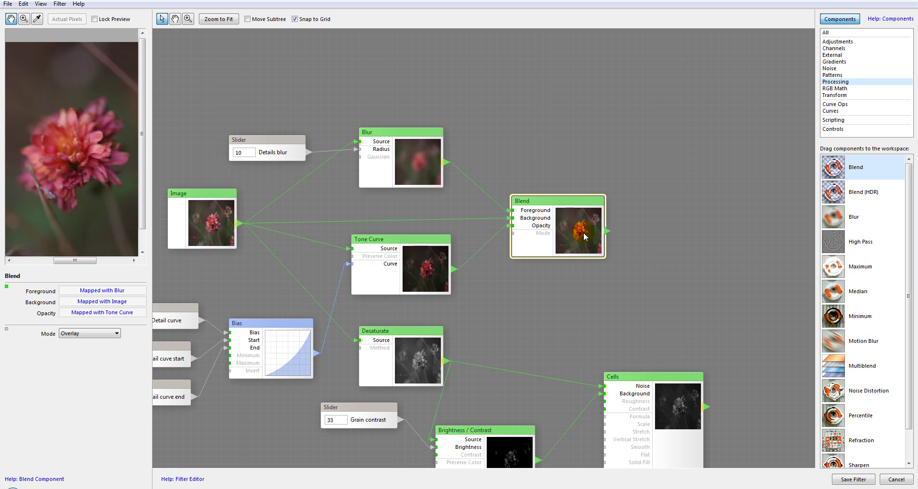
- Align the Blend component above the Cells component and compare their outputs in the preview
left_click_drag(193, 340, 226, 309)
left_click_drag(174, 321, 190, 313)
left_click_drag(553, 209, 405, 218)
right_click(410, 214)
left_click(521, 371)
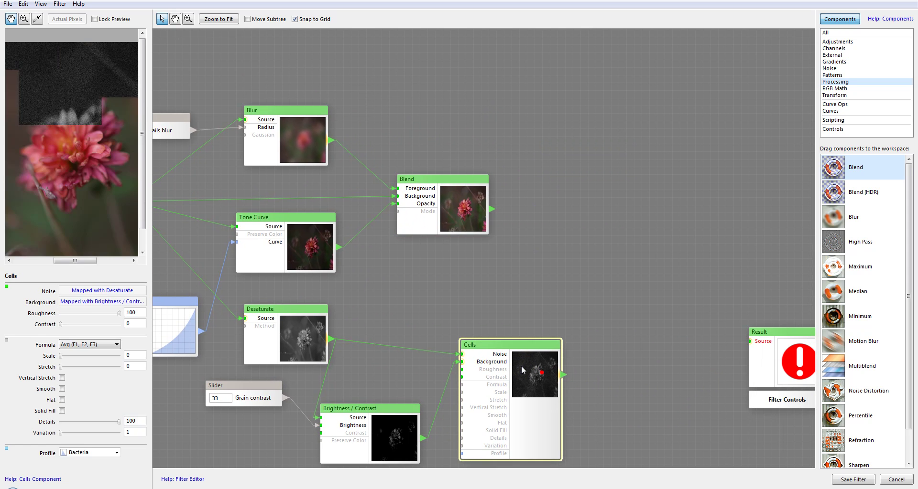
left_click_drag(431, 175, 484, 176)
left_click_drag(609, 233, 477, 191)
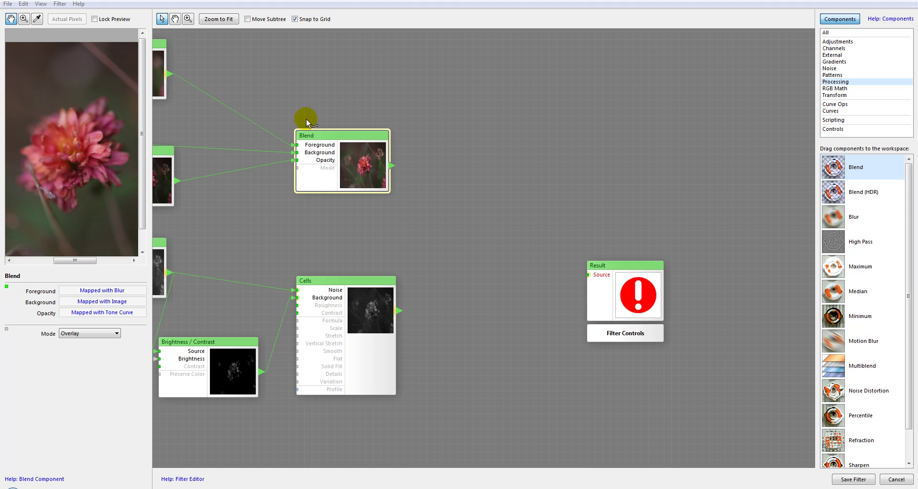
left_click_drag(366, 291, 355, 275)
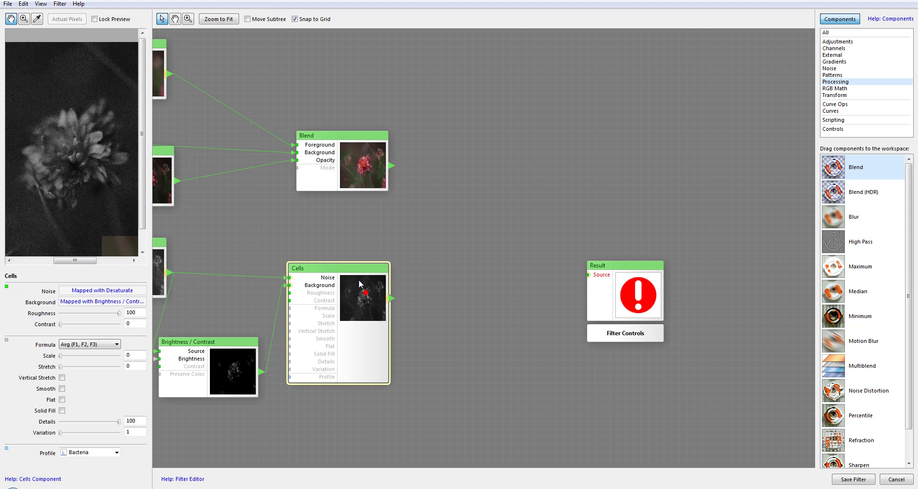
left_click(362, 143)
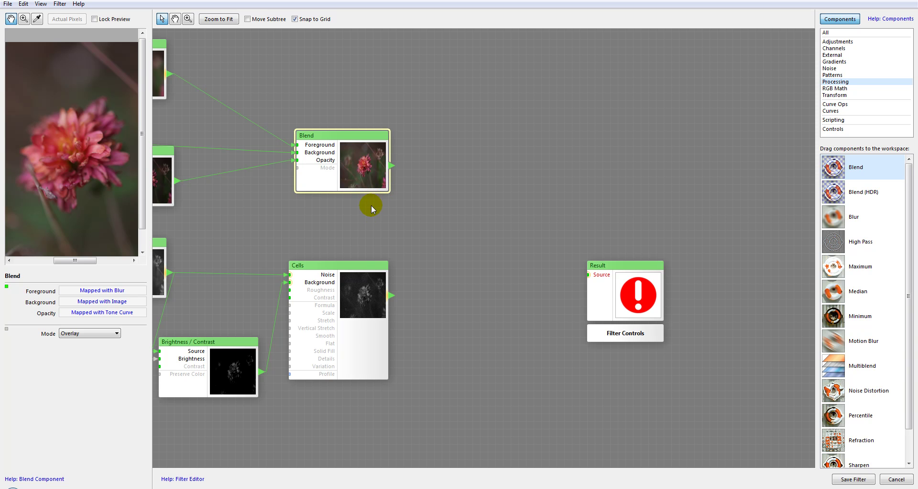
- Add a second Blend component, connecting the first Blend to its Foreground and Cells to its Background
left_click_drag(834, 167, 480, 196)
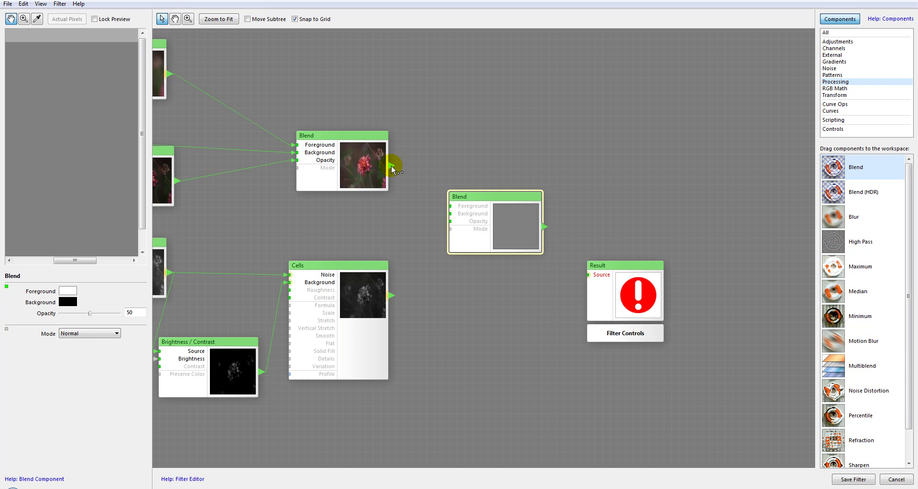
left_click_drag(391, 169, 450, 206)
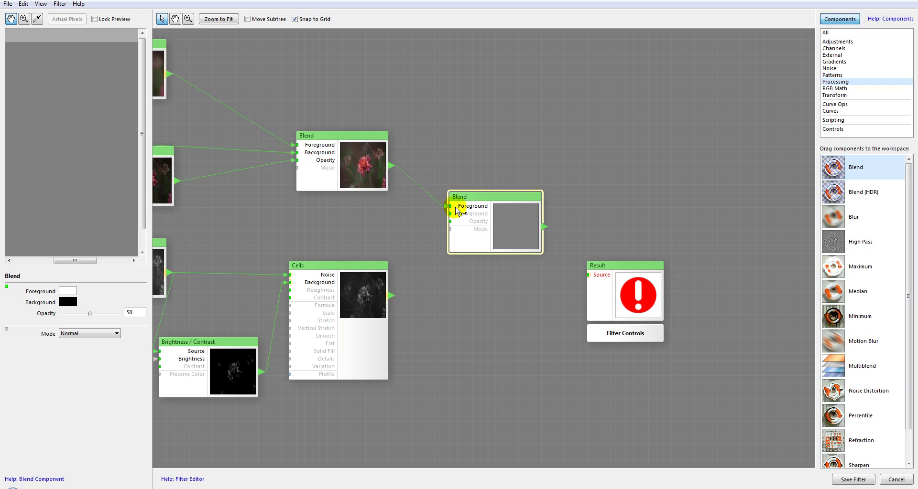
left_click_drag(388, 306, 449, 214)
left_click(504, 216)
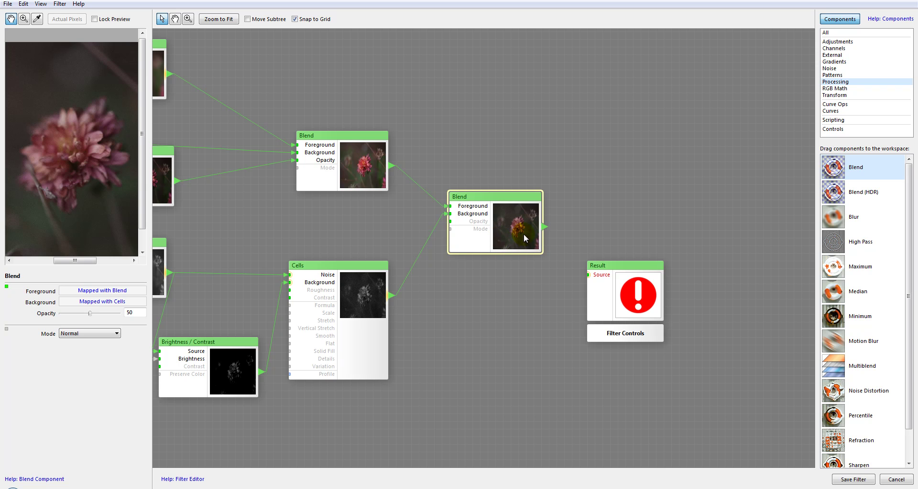
left_click_drag(512, 227, 506, 215)
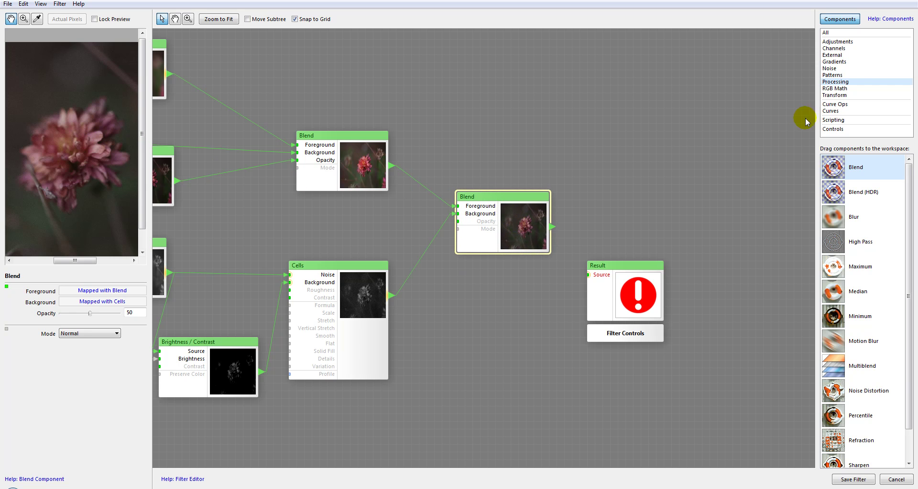
- Add a Slider control below the second Blend component and connect it to that component's Opacity input
left_click(860, 129)
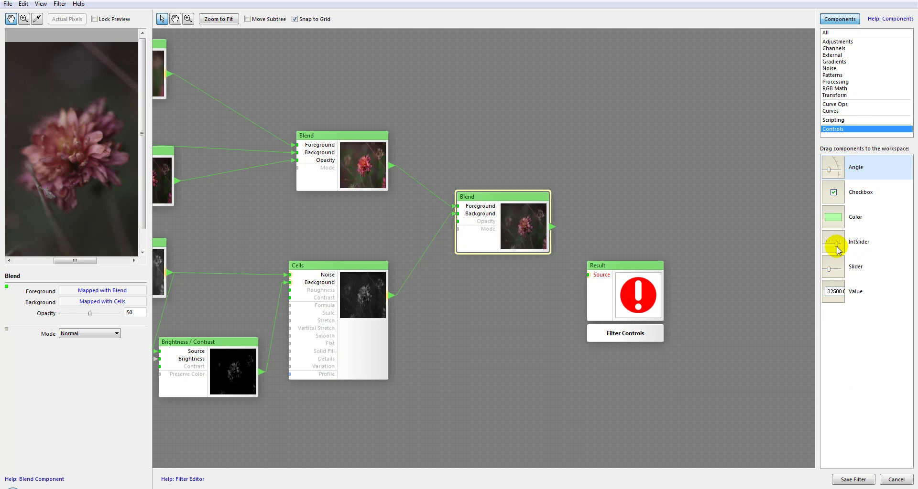
left_click_drag(856, 267, 458, 334)
left_click_drag(530, 346, 454, 222)
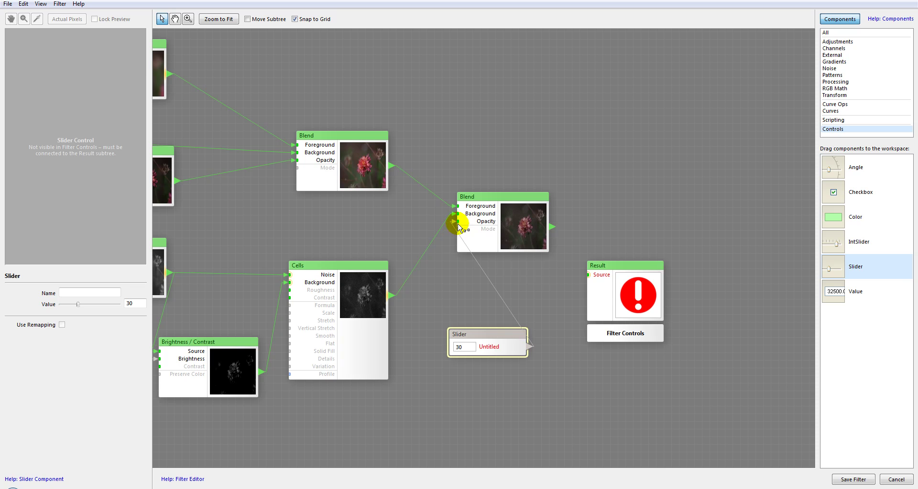
left_click_drag(508, 336, 477, 321)
- Name the new slider Grain opacity, set its value to 75 and place it beside the Cells component
double_click(99, 292)
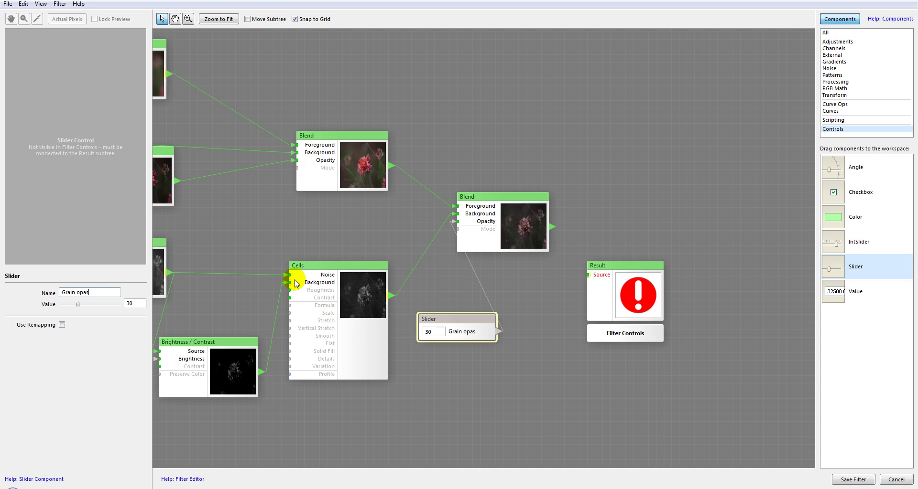
type("city")
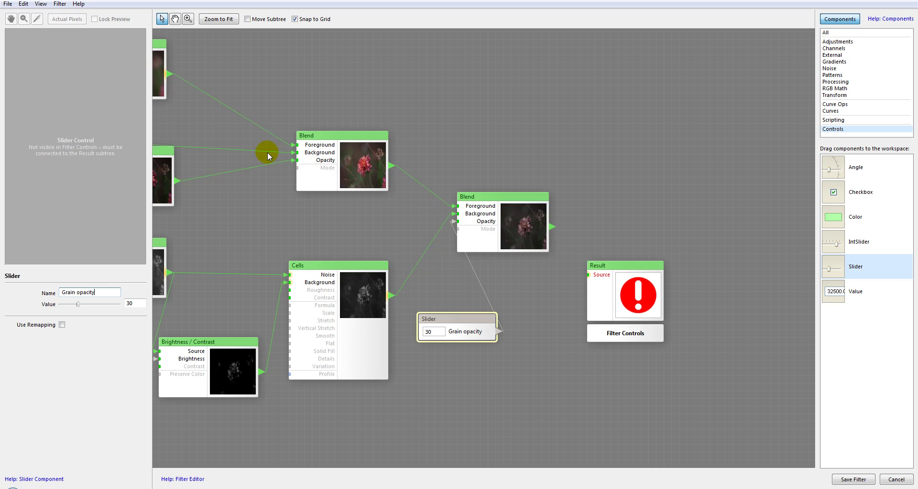
left_click(78, 306)
mouse_move(77, 306)
left_mouse_down()
mouse_move(65, 306)
mouse_move(95, 306)
left_mouse_up()
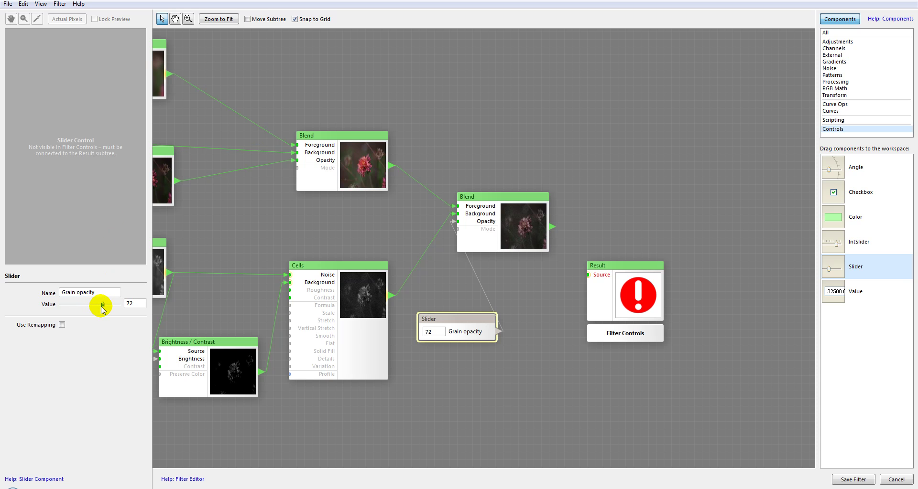
left_click_drag(459, 325, 436, 327)
- Move the second Blend component slightly higher and inspect its grain around the flower in an enlarged preview
left_click_drag(518, 218, 518, 202)
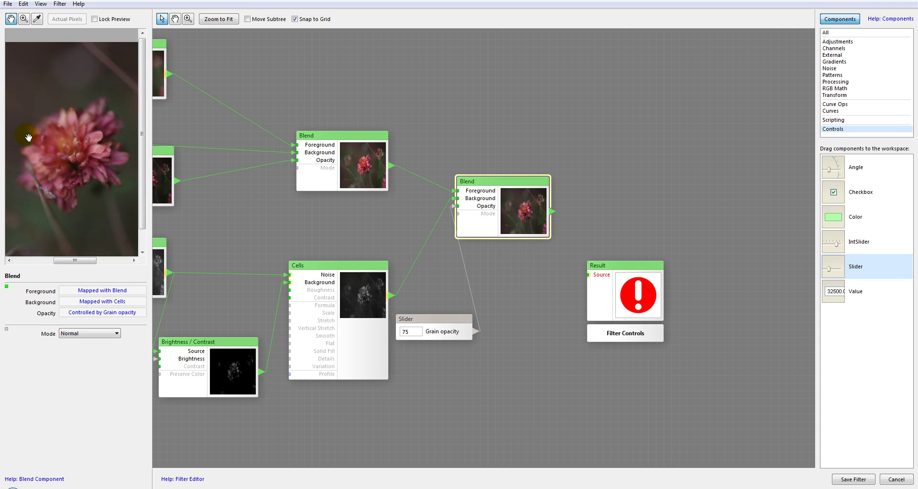
left_click_drag(29, 137, 60, 154)
left_click(60, 149)
left_click_drag(63, 108, 98, 213)
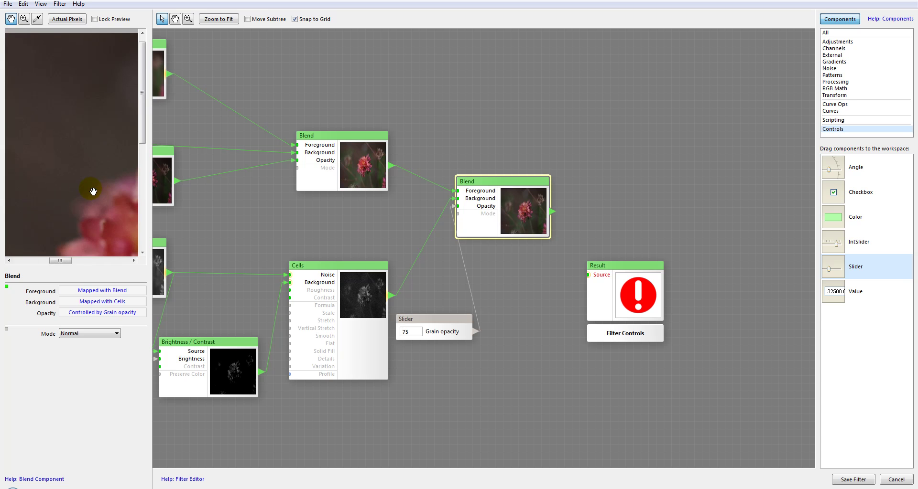
- Move the Result component farther right to make room after the second Blend component
left_click_drag(102, 185, 56, 133)
right_click(437, 249)
left_click(549, 297)
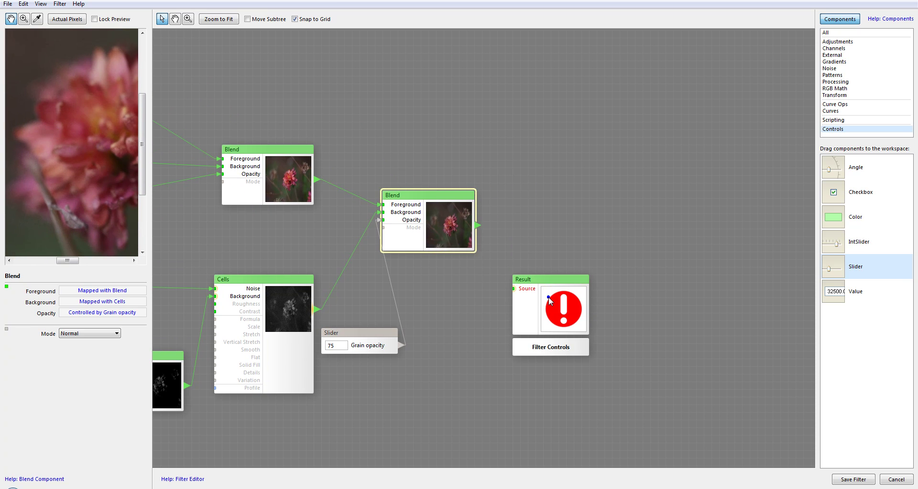
left_click_drag(549, 297, 768, 217)
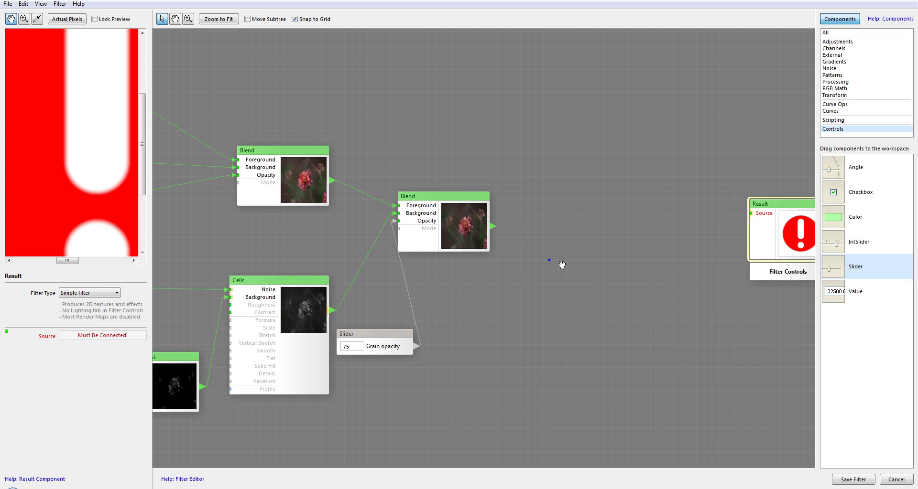
left_click(550, 260)
- Place the Grain opacity slider closer to Cells and shift the second Blend component slightly right, inspecting its grain in the preview
left_click(452, 245)
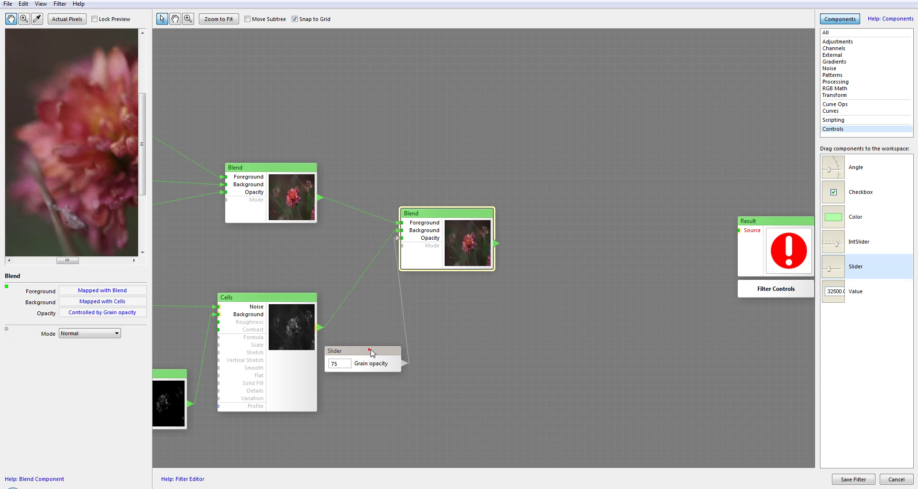
left_click_drag(371, 354, 379, 331)
left_click(460, 252)
left_click_drag(72, 133, 94, 202)
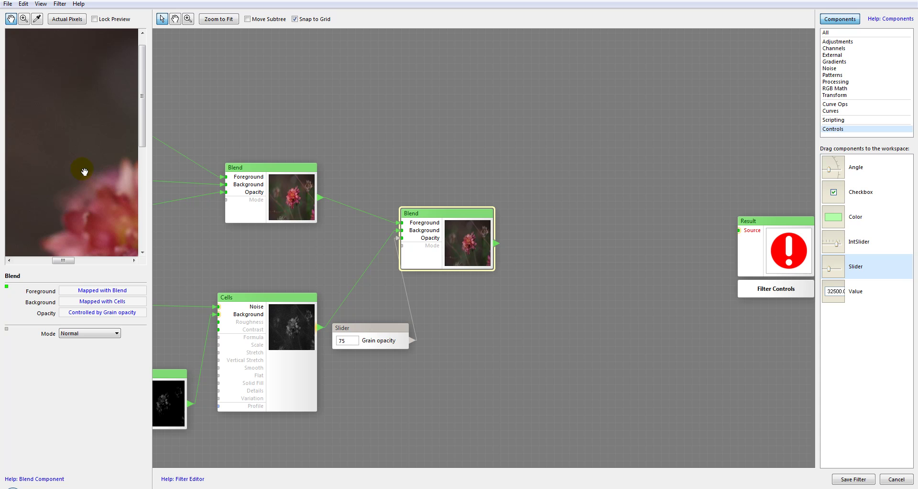
left_click_drag(87, 251, 92, 218)
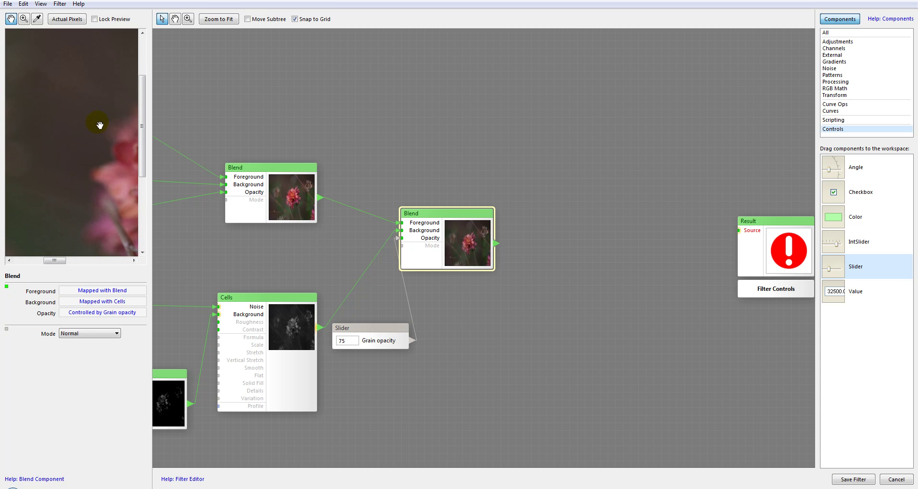
left_click_drag(446, 237, 453, 237)
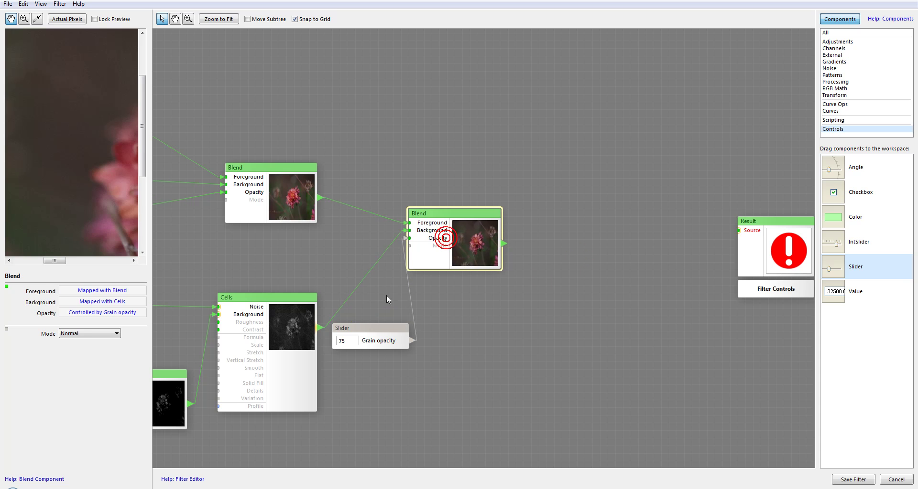
left_click_drag(370, 327, 360, 320)
left_click_drag(566, 257, 475, 301)
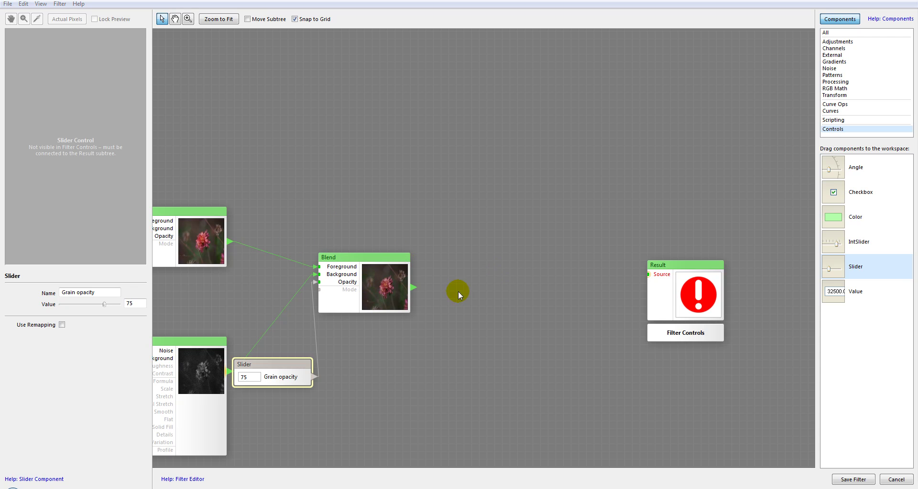
- Add a Sharpen component after the second Blend, connect that Blend to its Source and inspect the sharpened flower
left_click(838, 41)
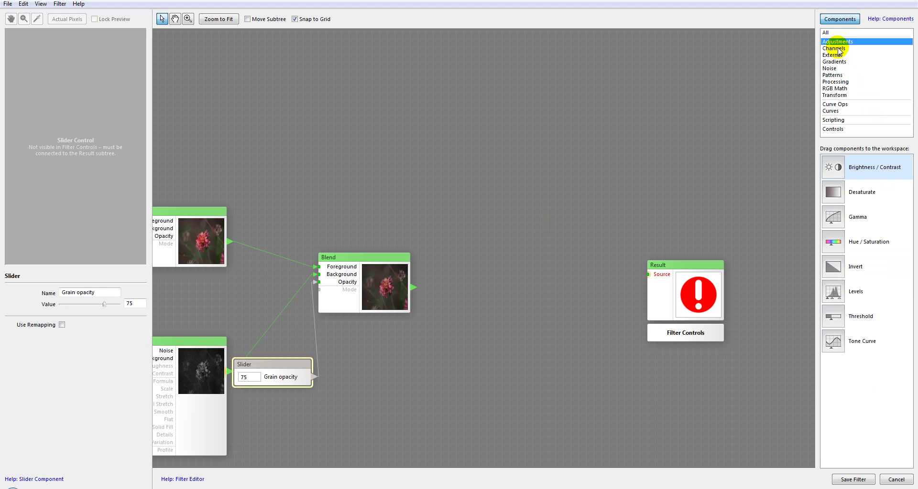
left_click(833, 49)
left_click(832, 55)
left_click(833, 61)
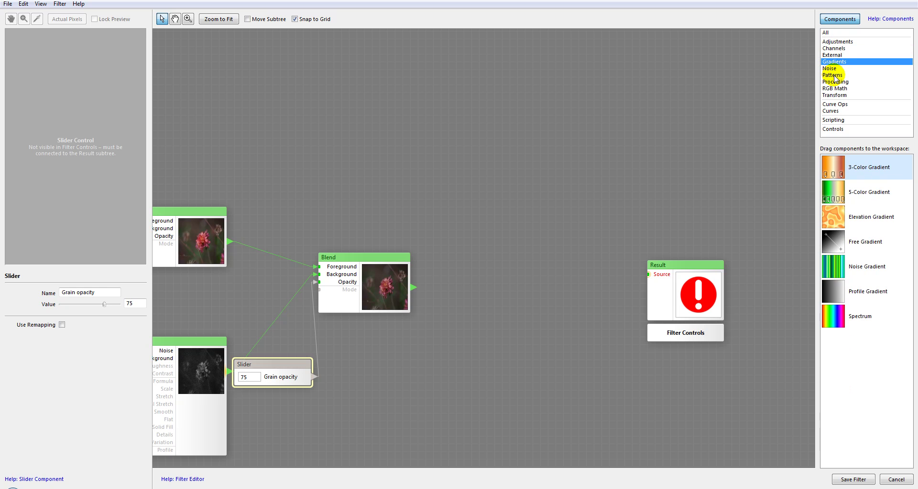
left_click(832, 75)
left_click(835, 82)
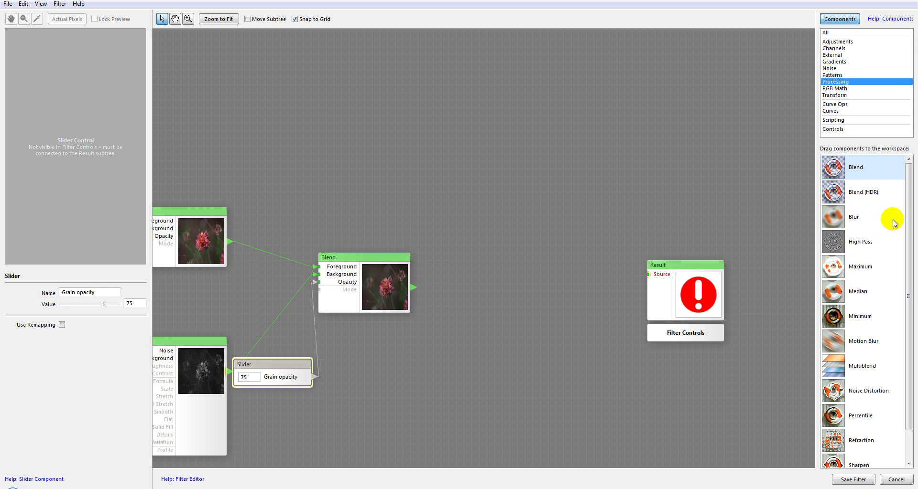
left_click_drag(907, 250, 910, 324)
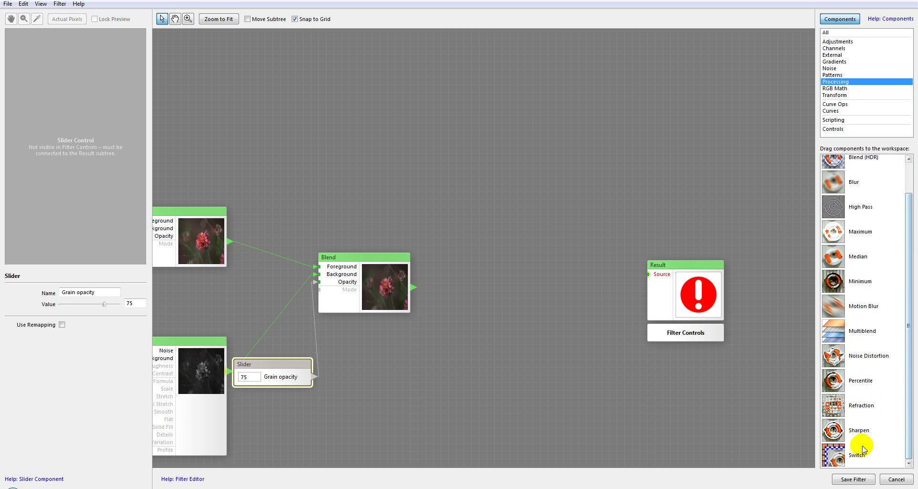
left_click_drag(833, 431, 461, 286)
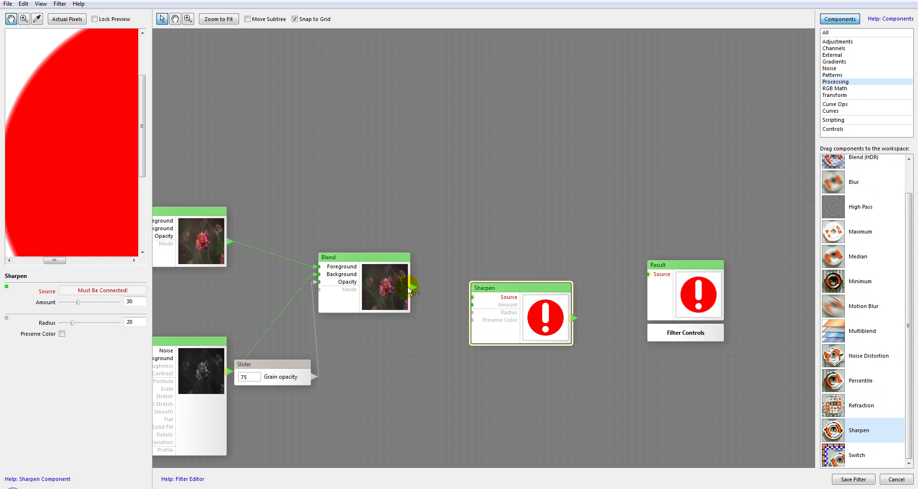
left_click_drag(488, 317, 471, 292)
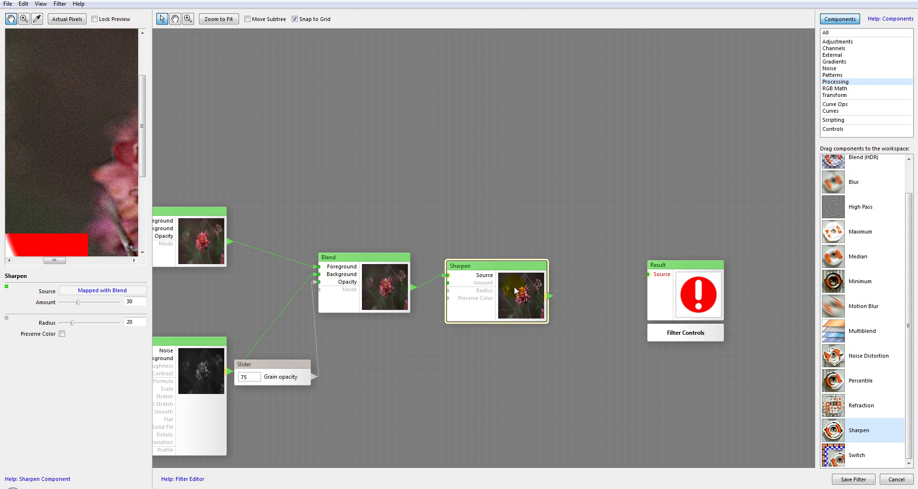
left_click_drag(119, 149, 89, 115)
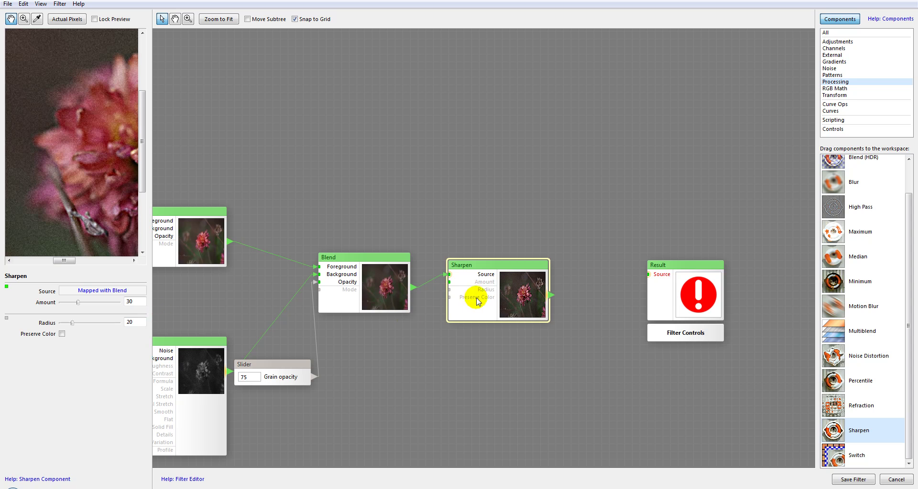
- Add a Slider control below the Sharpen component and connect it to Sharpen's Amount input
left_click(837, 136)
left_click(837, 130)
left_click_drag(836, 267, 384, 391)
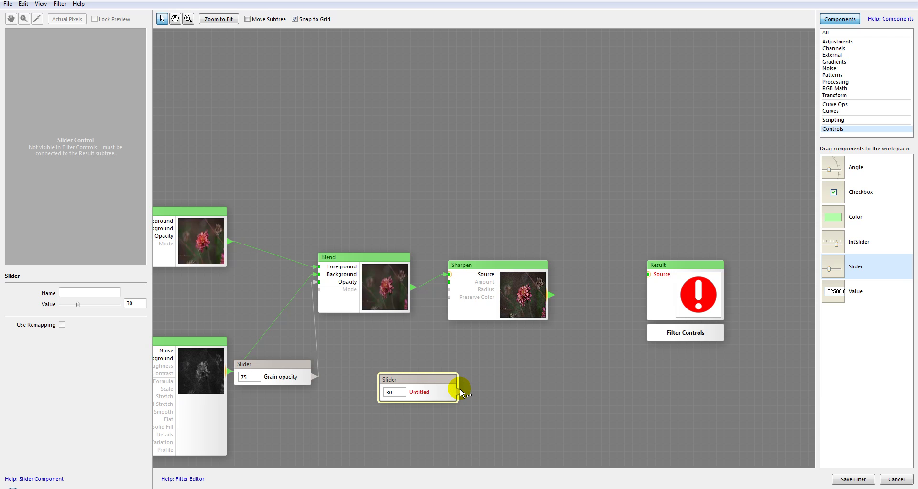
left_click_drag(460, 392, 448, 282)
- Name the new slider Sharp, set its value to 9 and place it in line with the Grain opacity slider
left_click(100, 290)
double_click(98, 290)
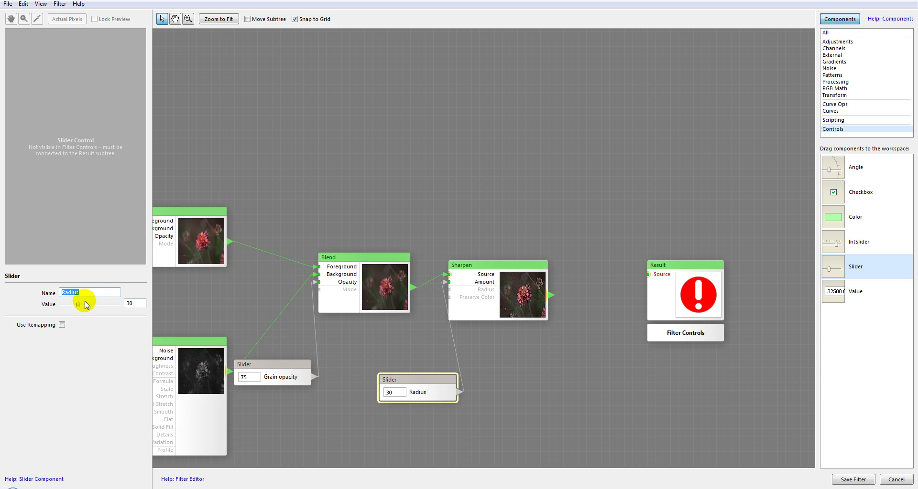
type("Sharp")
left_click_drag(74, 304, 65, 305)
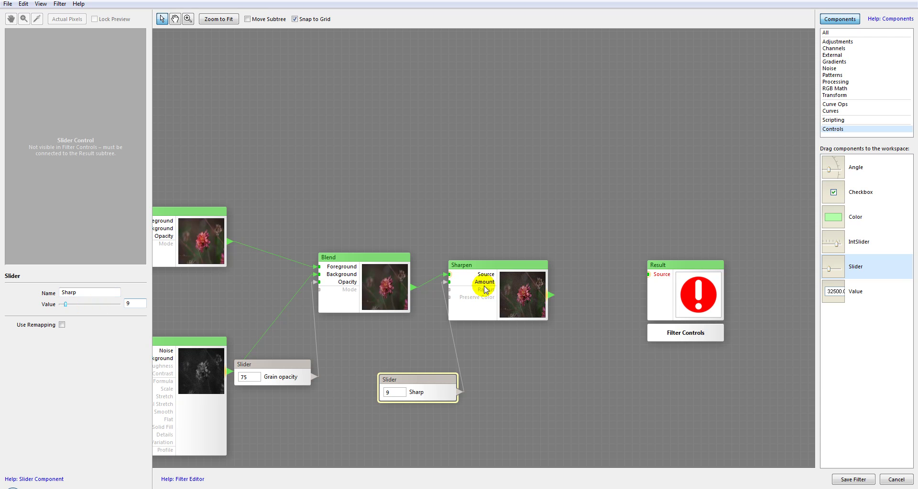
left_click_drag(414, 380, 383, 365)
- Set the Sharpen component's radius to 4, enable Preserve Color and inspect the flower in the preview
left_click(504, 306)
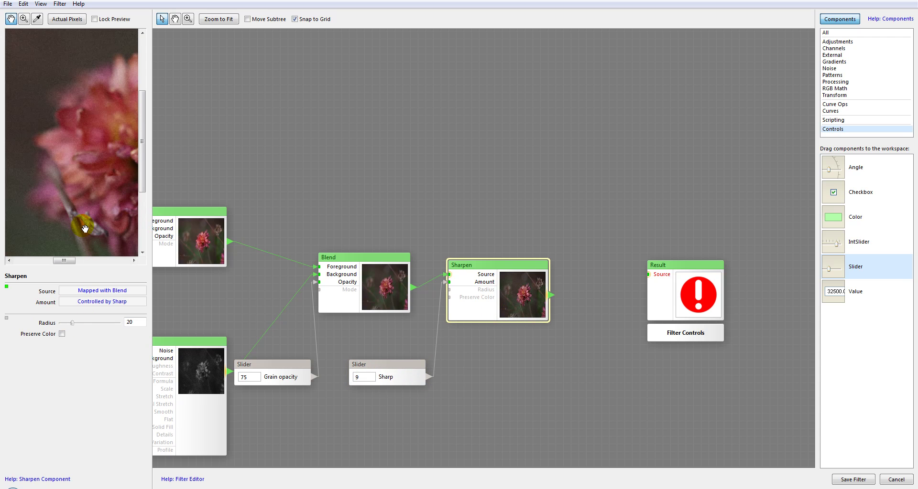
double_click(135, 322)
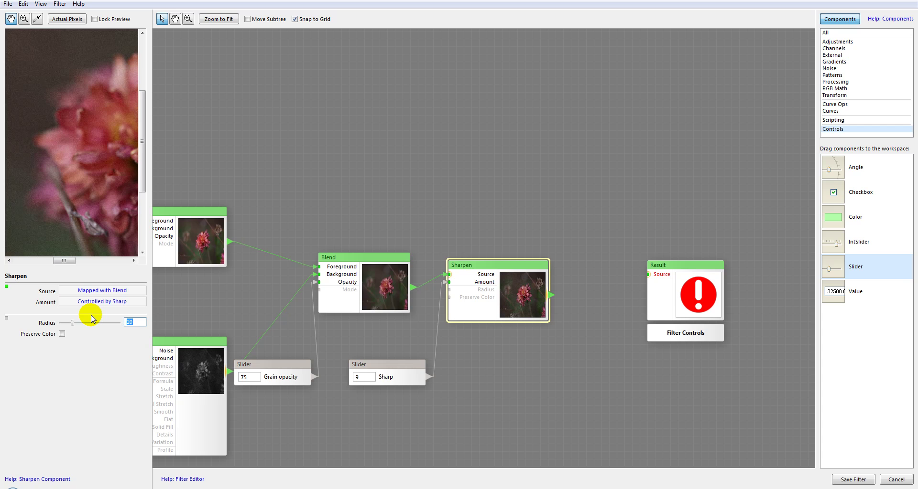
type("2")
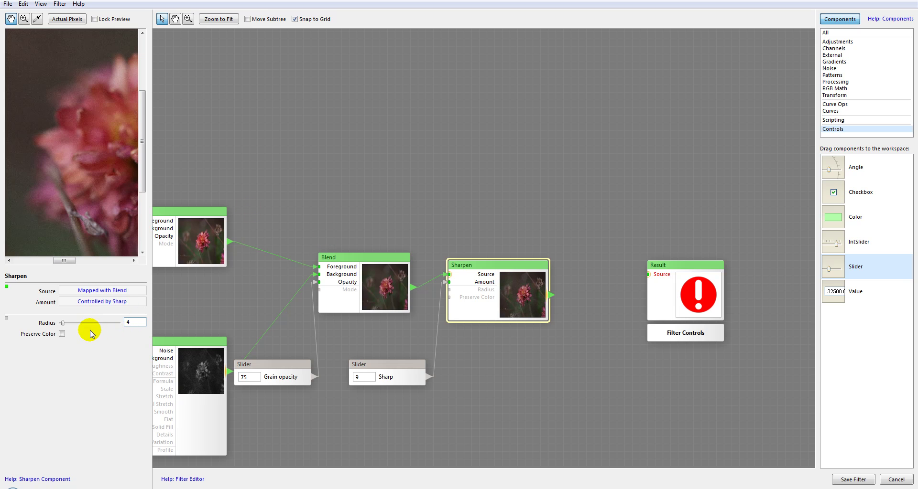
left_click(62, 334)
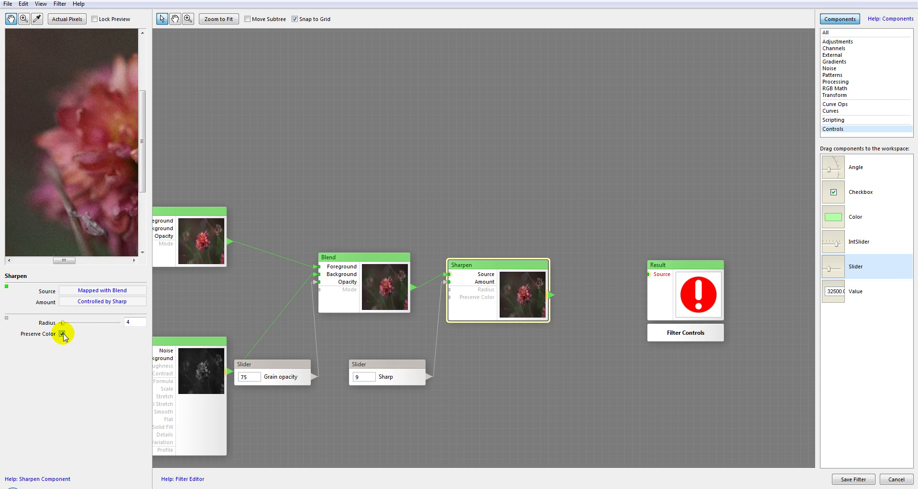
left_click_drag(90, 97, 140, 199)
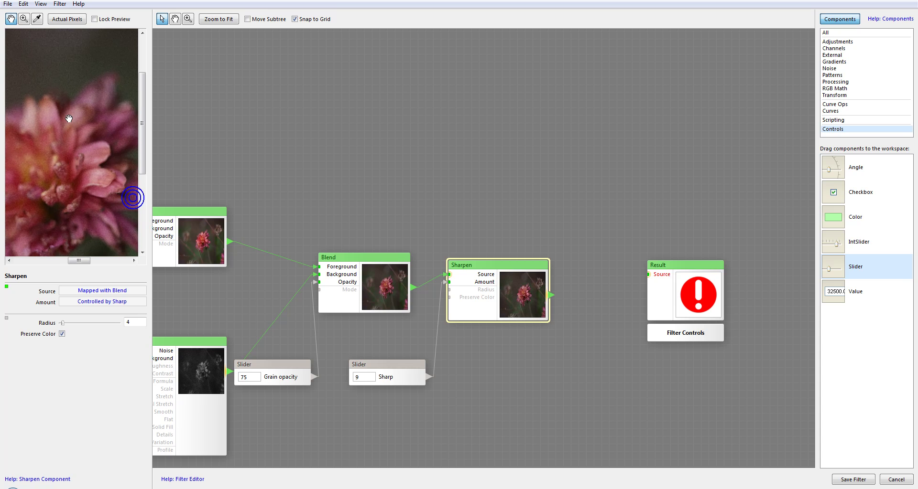
- Move the Result component farther right to free space after Sharpen
left_click_drag(547, 270, 356, 244)
right_click(467, 271)
left_click(479, 258)
left_click_drag(611, 255, 547, 251)
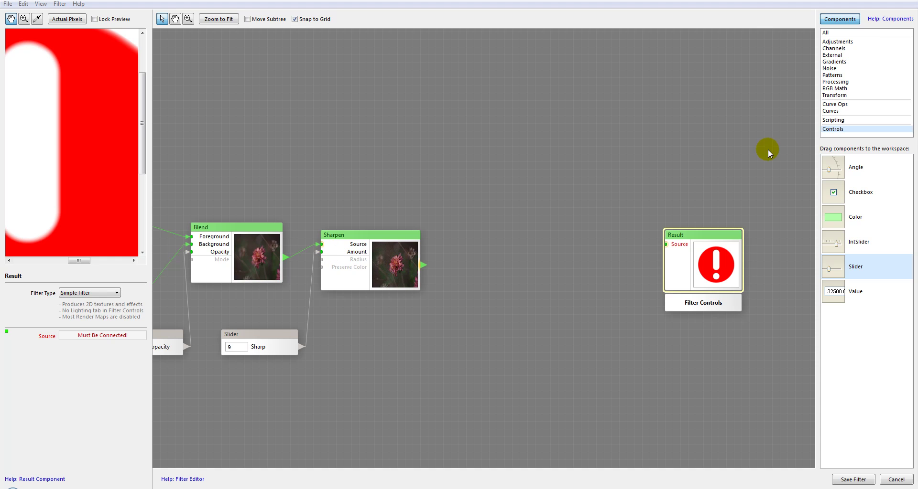
- Add a Desaturate component between Sharpen and Result, and connect Sharpen to its Source
left_click(840, 96)
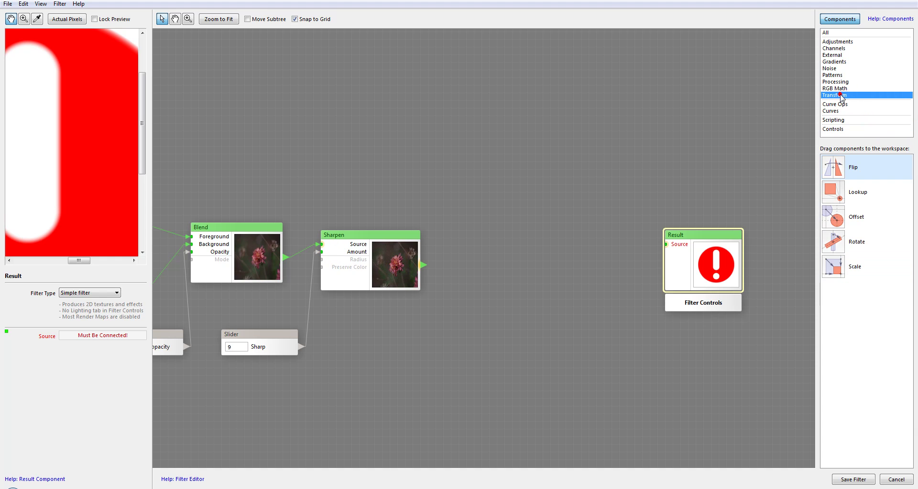
left_click(834, 81)
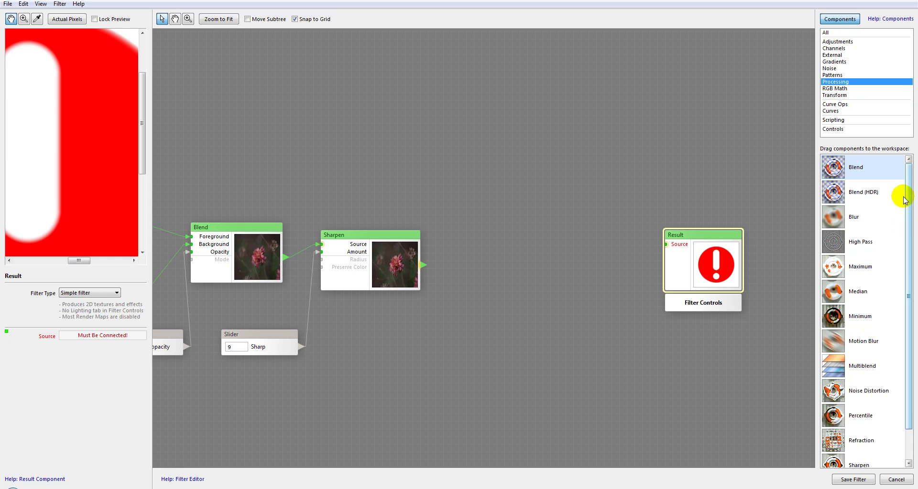
left_click(836, 41)
left_click_drag(834, 191, 506, 238)
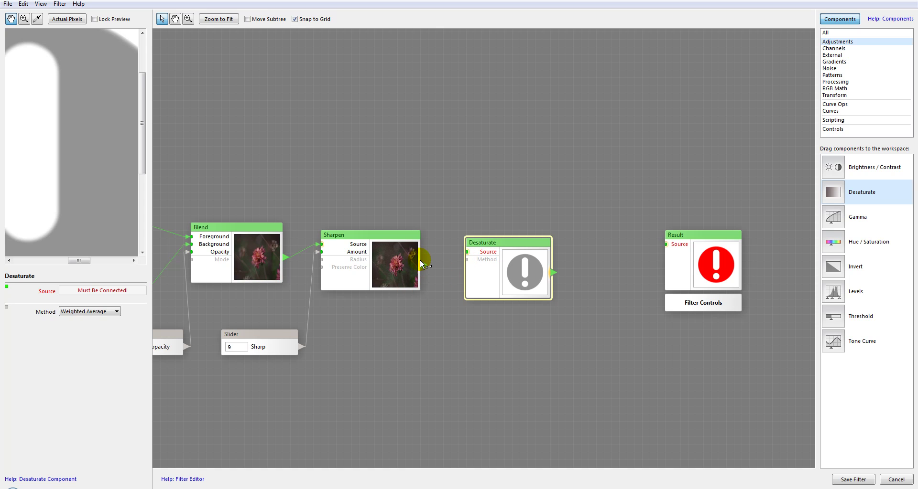
left_click_drag(449, 249, 467, 252)
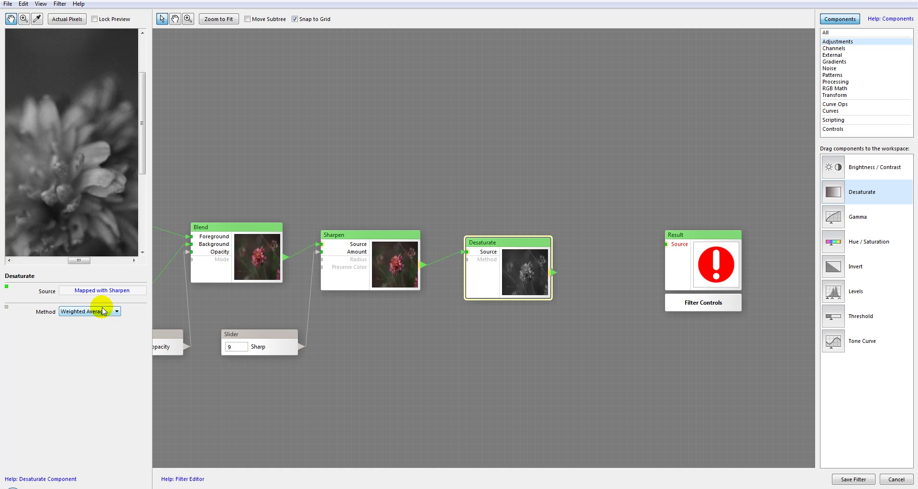
- Shift Sharpen slightly right and raise Desaturate so the two components line up
left_click_drag(387, 258, 394, 259)
left_click_drag(475, 264, 488, 259)
scroll(488, 258, "down", 5)
scroll(488, 259, "up", 5)
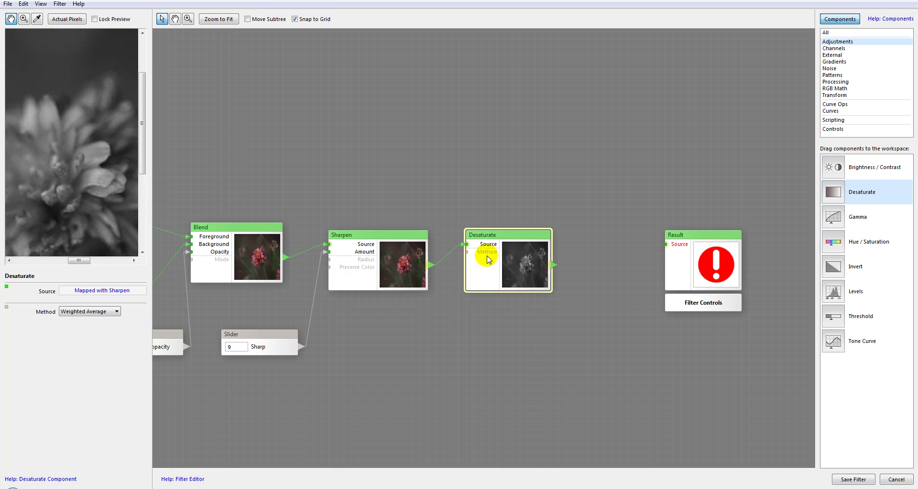
- Move the Result component well to the right of Desaturate to leave room for more components
scroll(491, 276, "right", 5)
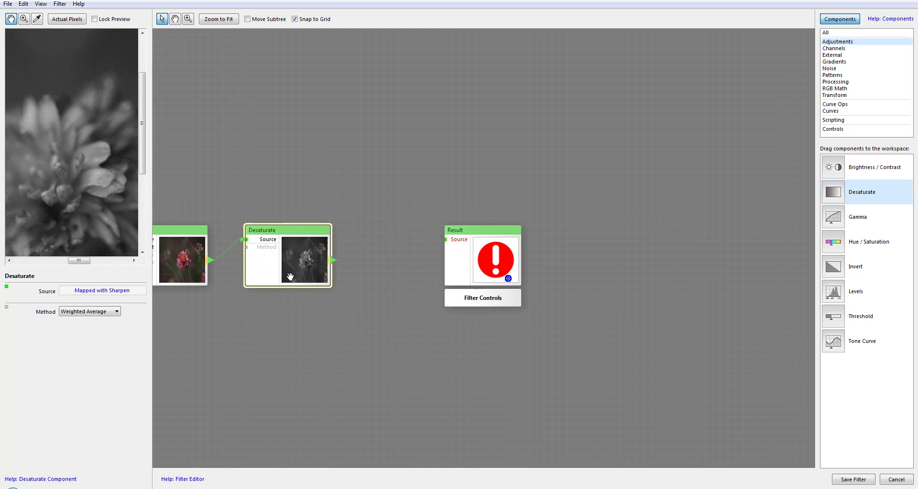
right_click(470, 259)
left_click(482, 268)
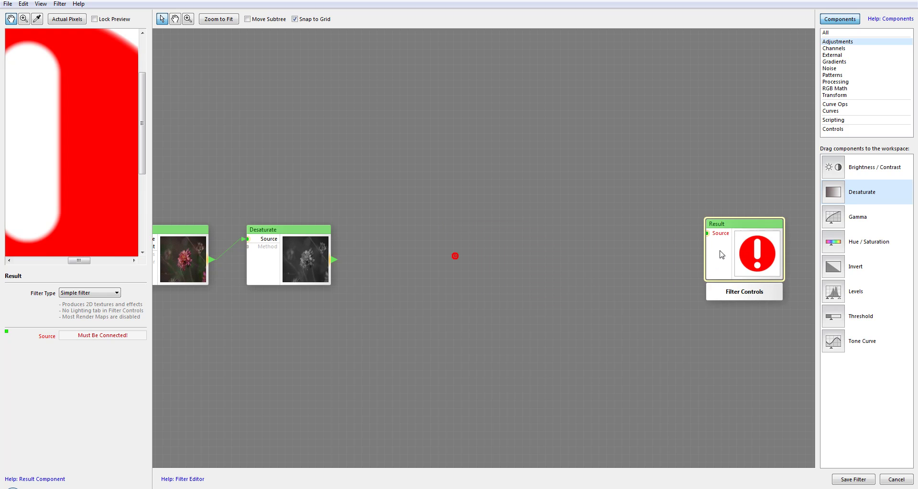
scroll(481, 266, "left", 2)
scroll(480, 265, "left", 1)
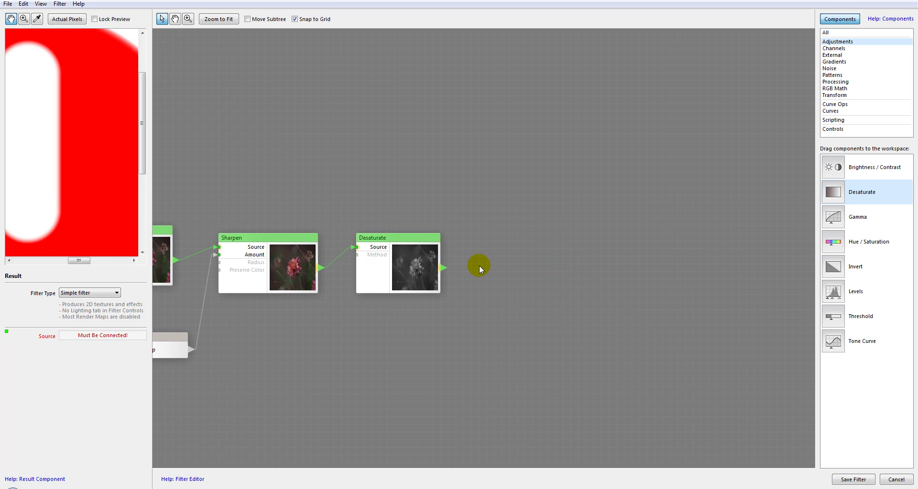
left_click_drag(500, 258, 500, 294)
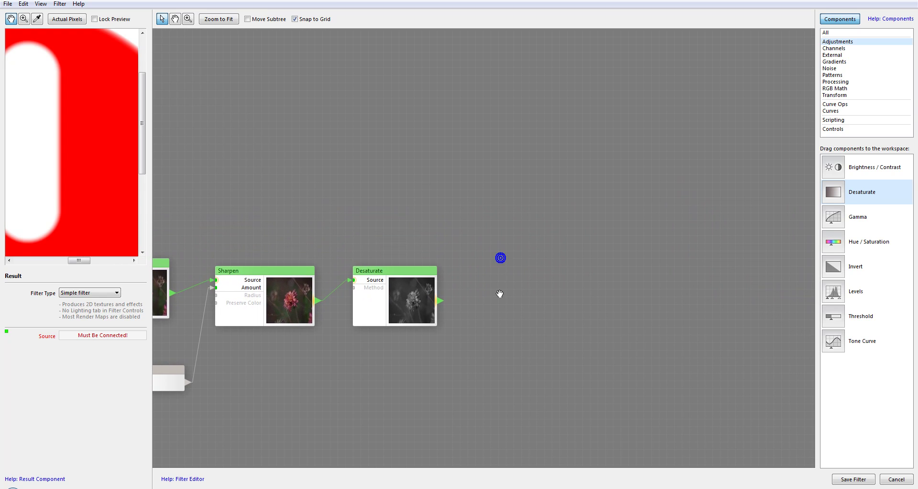
- Add a third Blend component above and to the right of Desaturate, and connect Desaturate to its Foreground
left_click(423, 281)
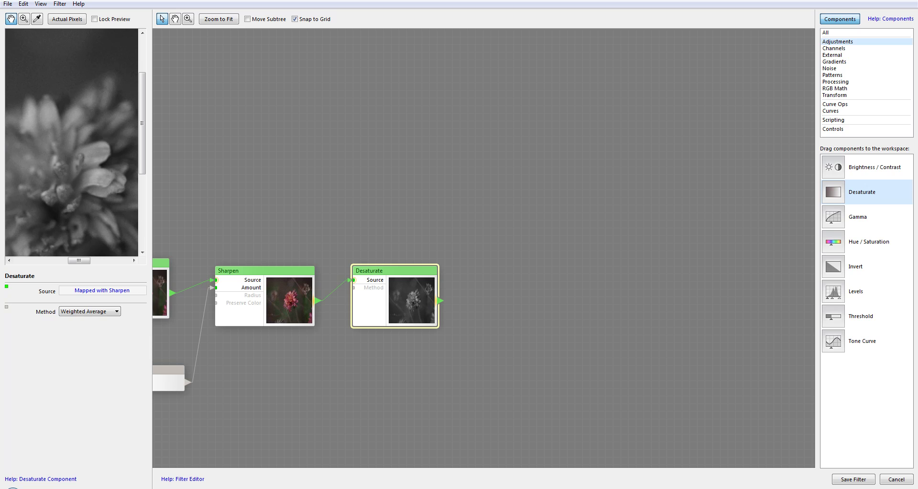
left_click(835, 82)
left_click_drag(838, 168, 592, 110)
left_click(641, 128)
left_click_drag(641, 128, 615, 112)
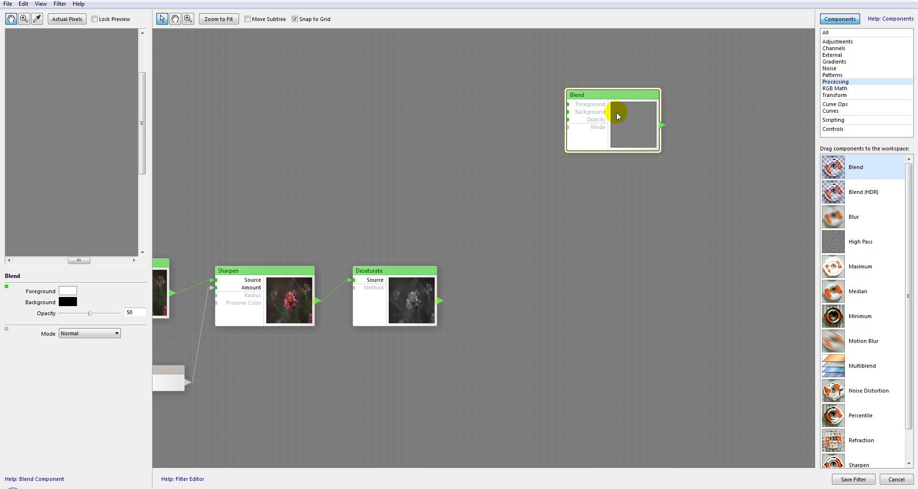
left_click_drag(487, 184, 588, 106)
left_click_drag(126, 136, 123, 127)
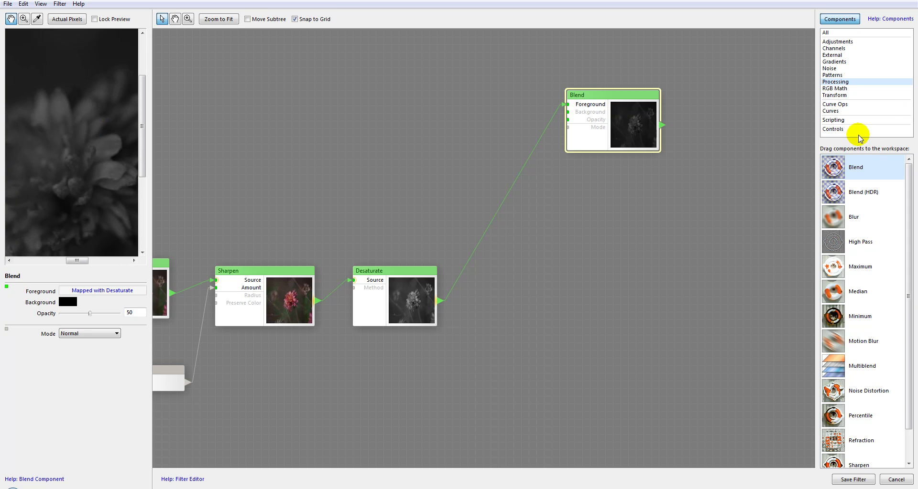
- Add a Slider control to the left of the third Blend and connect it to that Blend's Background
left_click(840, 129)
left_click_drag(836, 265, 472, 119)
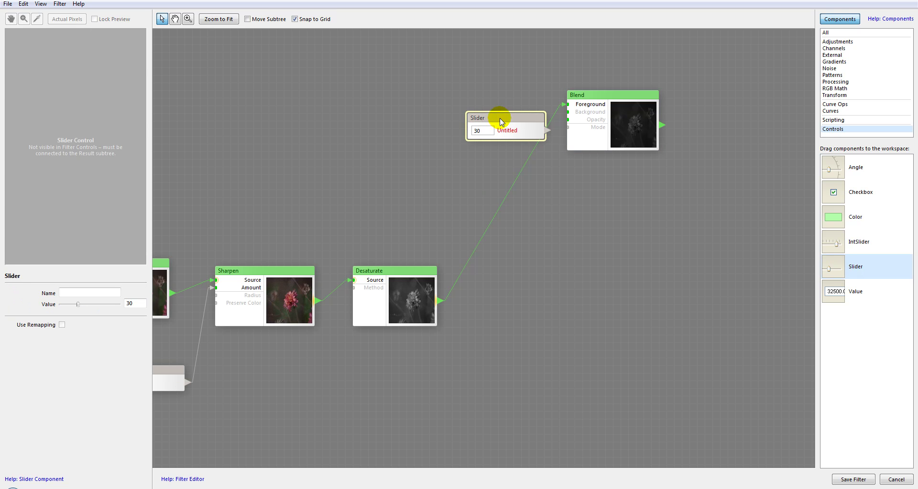
left_click(545, 129)
left_click_drag(576, 116, 574, 114)
left_click(519, 131)
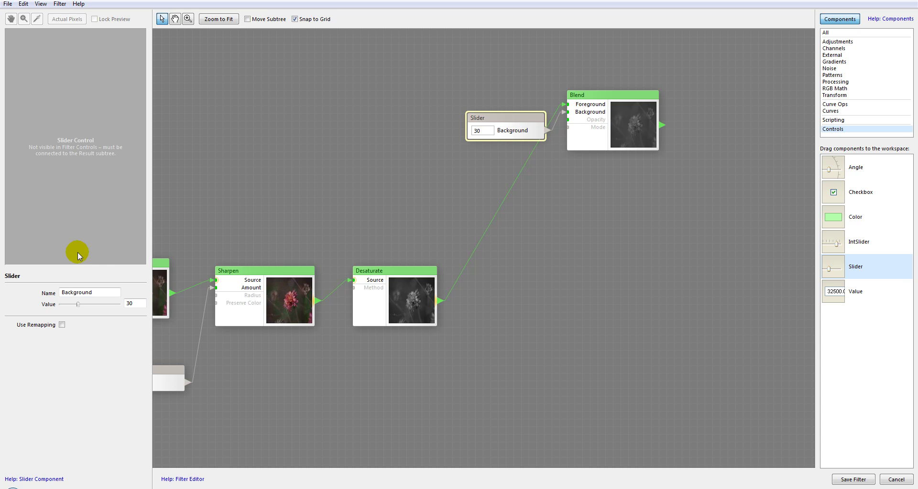
- Name the slider Filter red, shift it slightly up and left, and set its value to 40
left_click_drag(103, 292, 8, 295)
left_click_drag(535, 125, 514, 116)
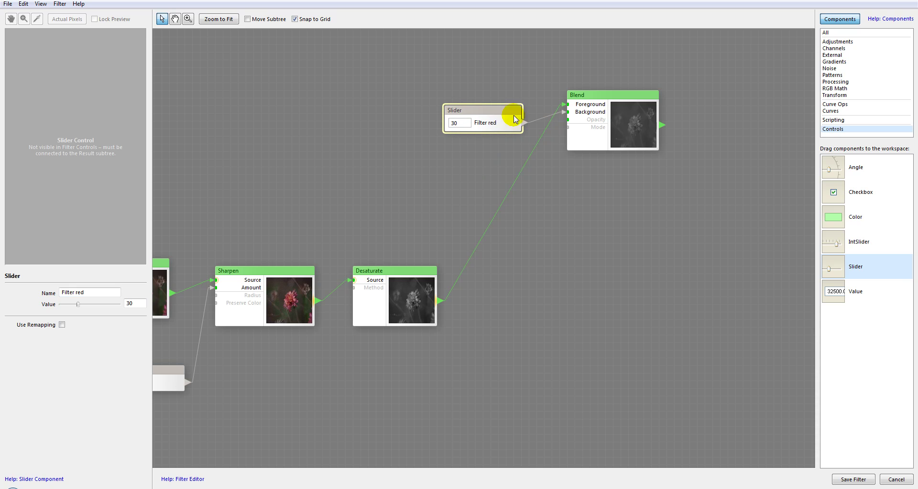
double_click(135, 303)
type("4")
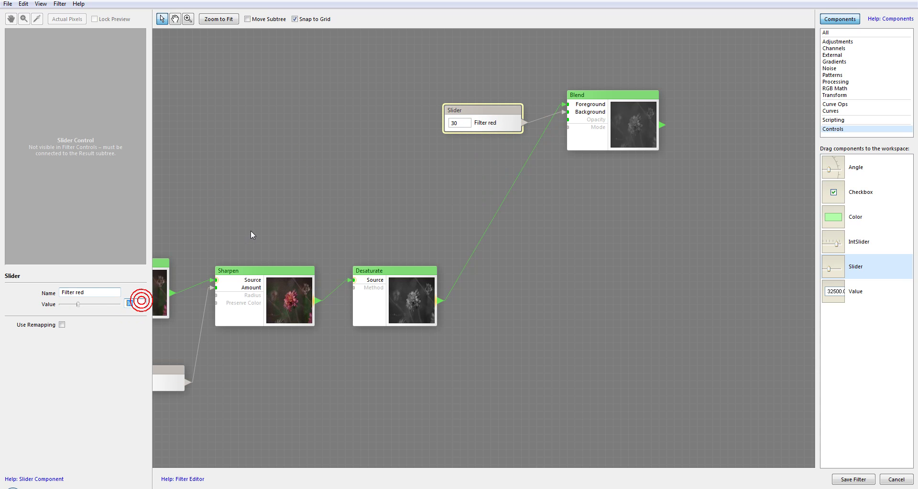
type("0")
- Duplicate the third Blend together with its Filter red slider and place the copies directly below the originals
left_click(648, 140)
left_click_drag(93, 82, 74, 260)
left_click_drag(90, 158, 67, 63)
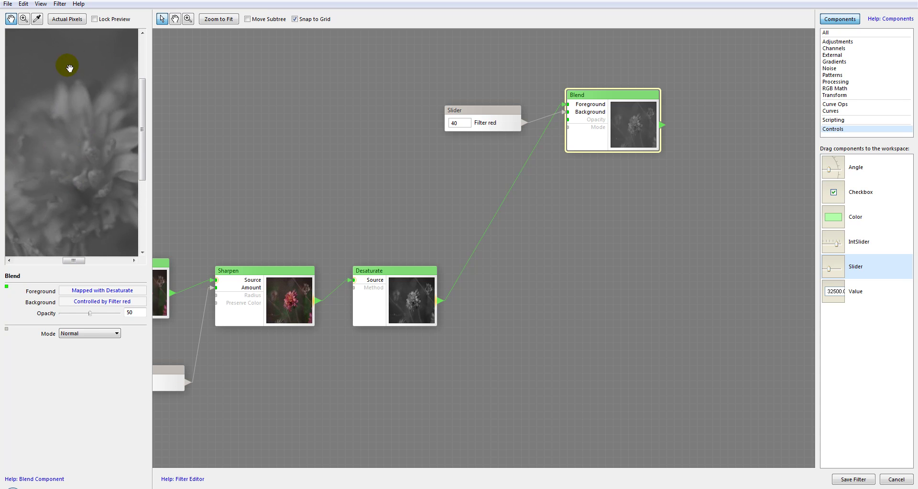
left_click_drag(72, 113, 96, 122)
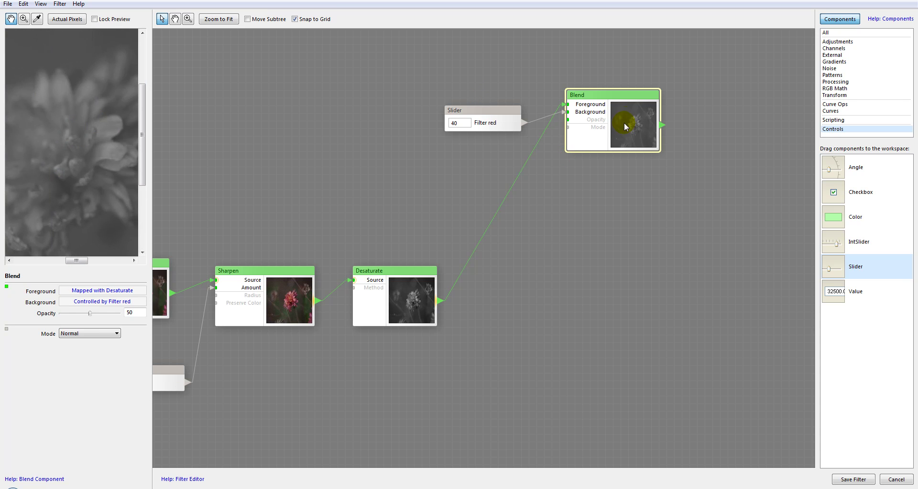
left_click(498, 113, "shift")
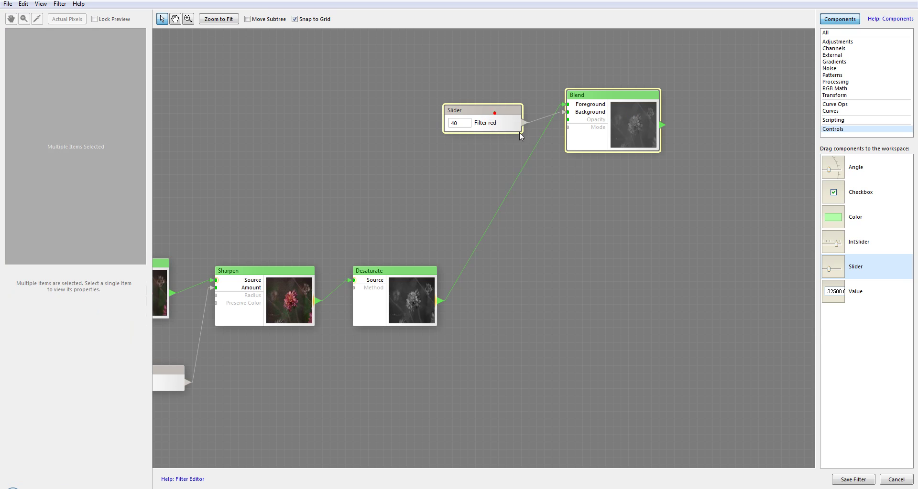
left_click(582, 180)
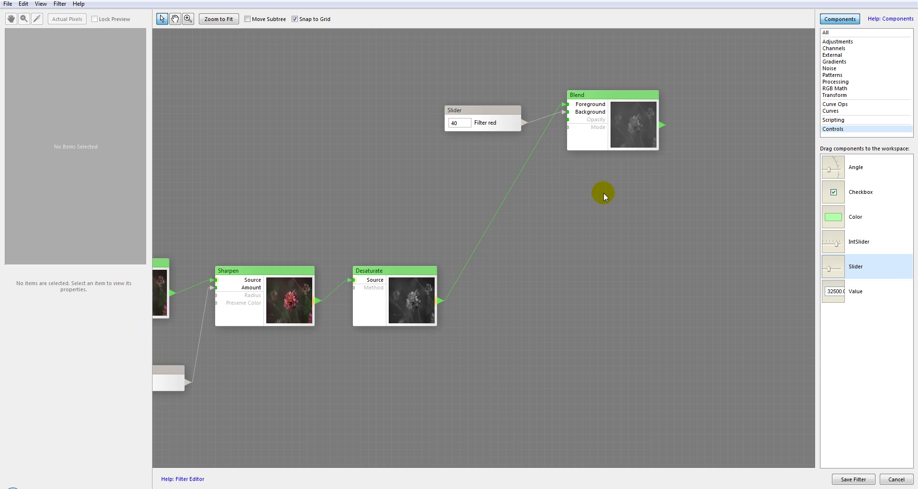
key("ctrl+v")
left_click_drag(535, 267, 629, 169)
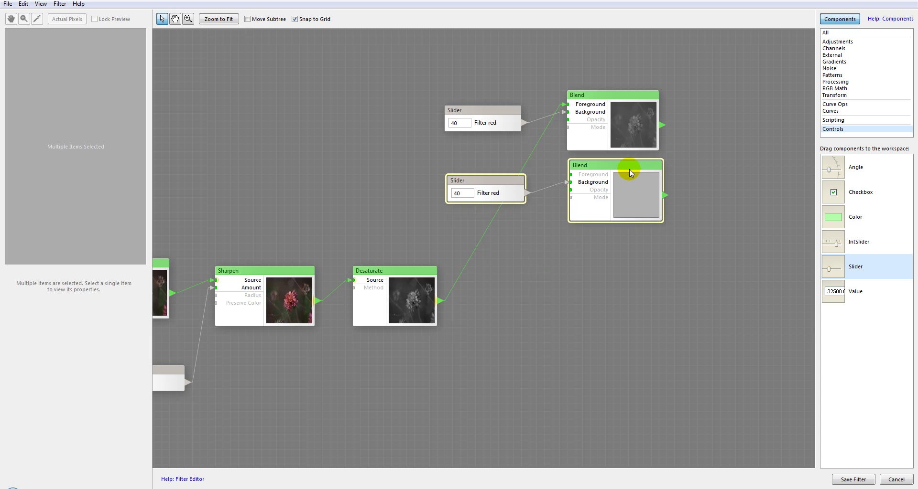
- Paste a second Blend and slider copy below the first, and connect Desaturate to the Foreground of both copied Blends
left_click(599, 263)
key("ctrl+v")
left_click_drag(560, 282, 637, 234)
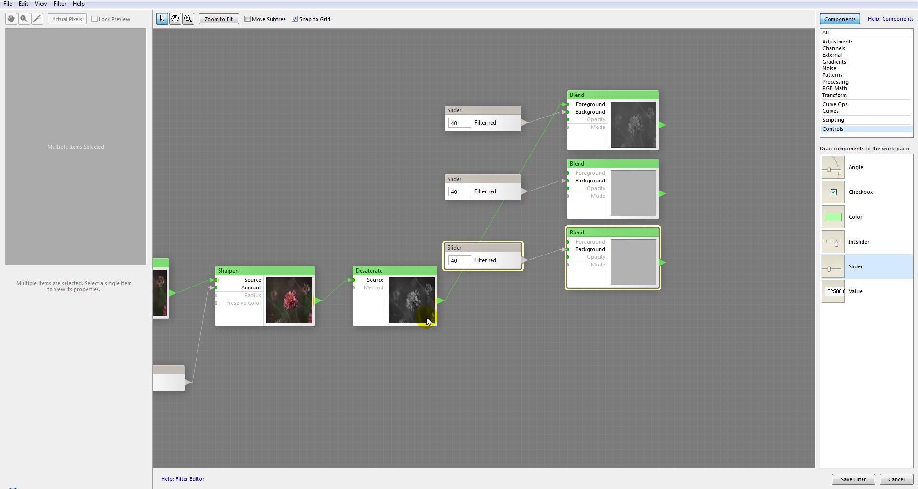
left_click_drag(439, 301, 566, 174)
left_click_drag(442, 304, 568, 242)
- Rename the middle slider Filter green and set its value to 35
left_click(475, 180)
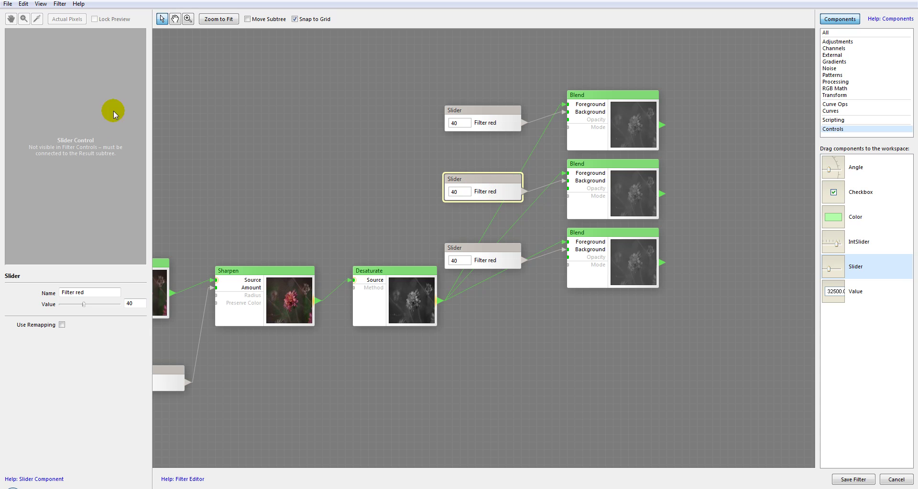
left_click(98, 293)
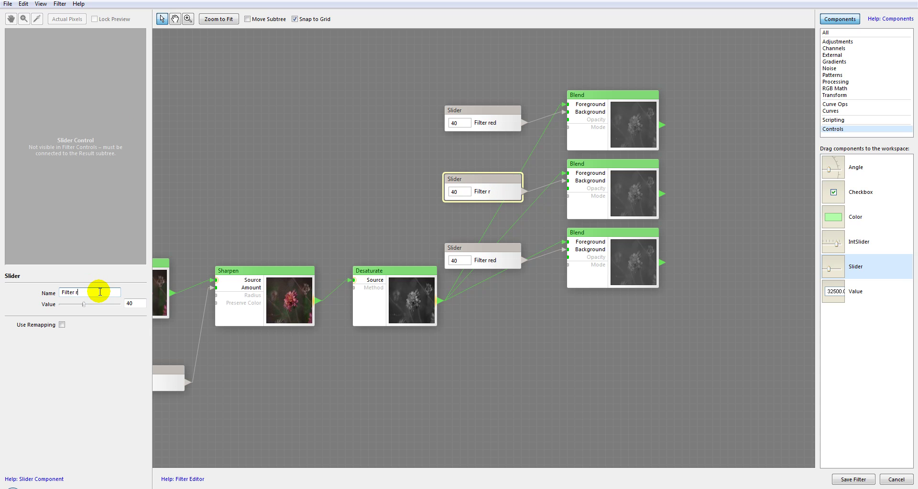
type("green")
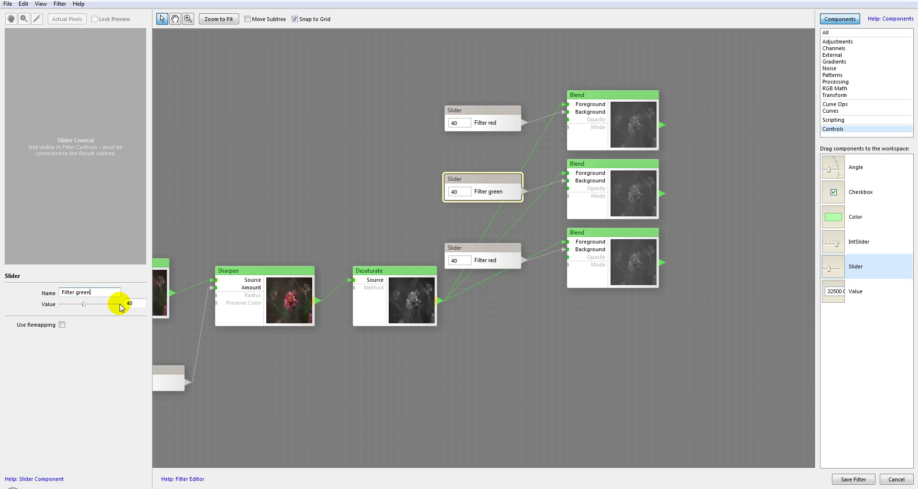
type("35")
- Rename the lowest slider Filter blue and set its value to 30
left_click(500, 248)
left_click(110, 289)
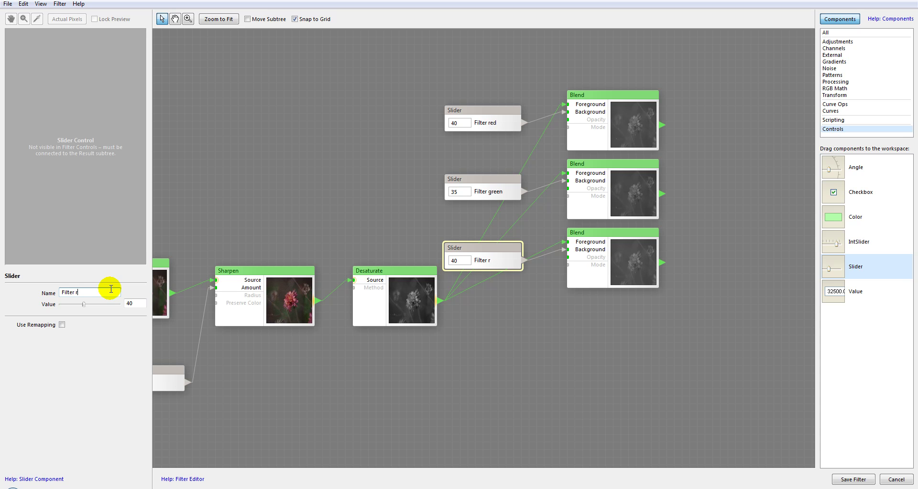
type("blue")
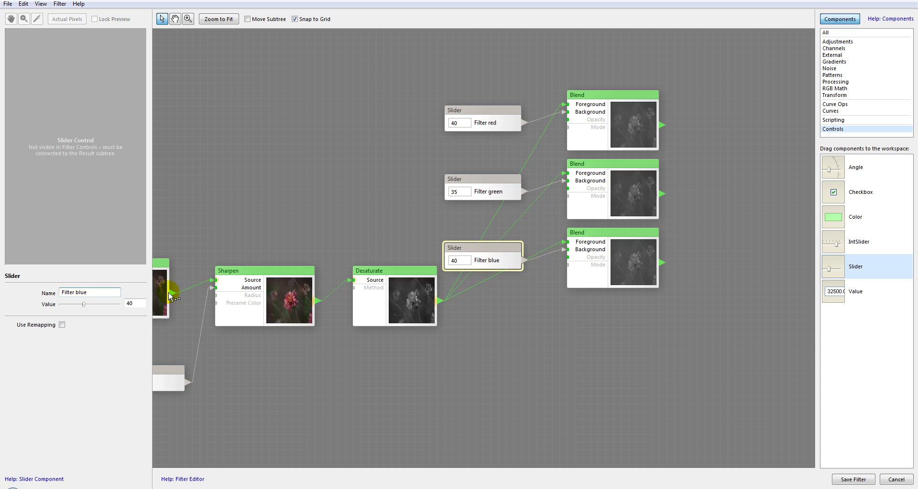
double_click(130, 303)
type("30")
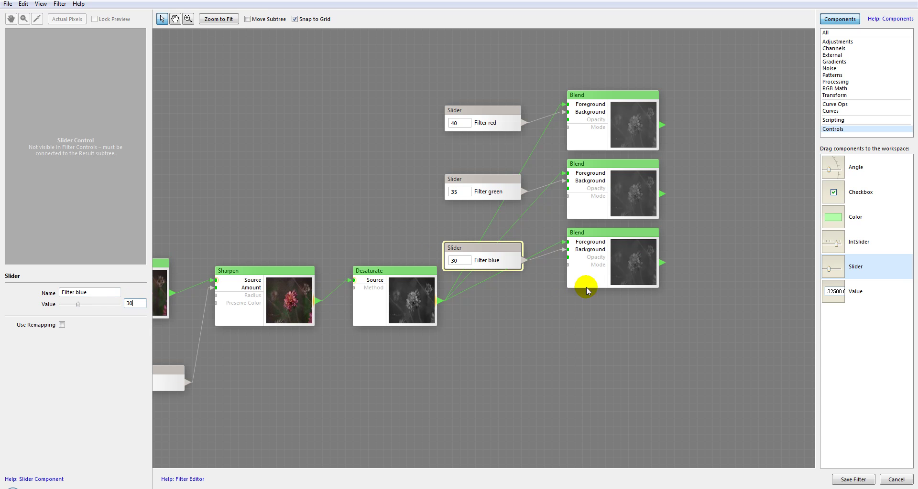
- Preview each of the three stacked Blends and move the Result component farther right to make room
left_click(501, 262)
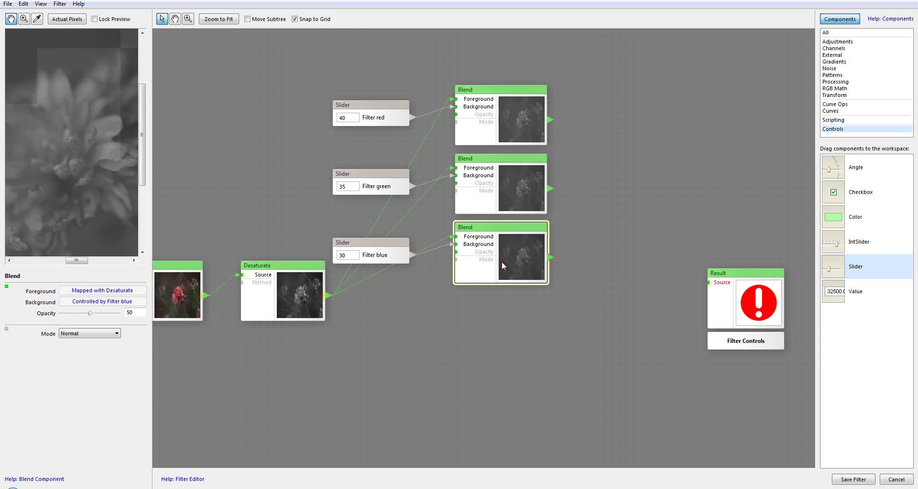
left_click(495, 191)
left_click(518, 126)
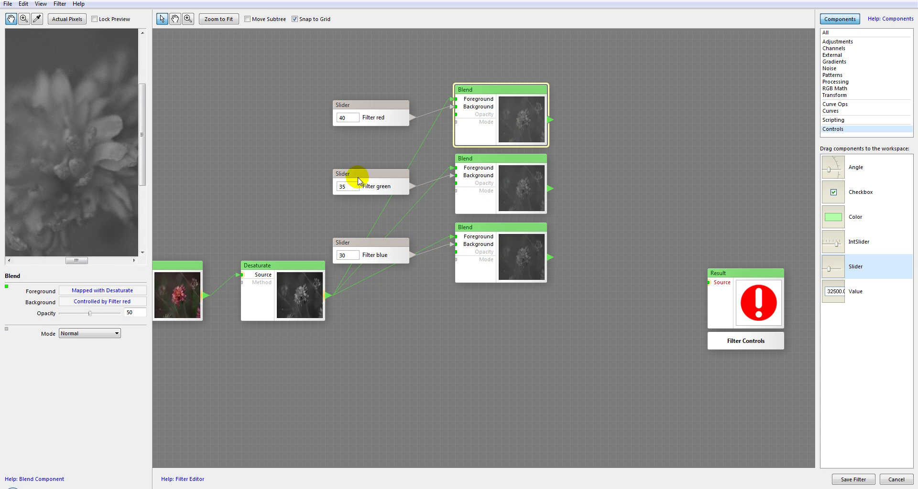
left_click_drag(606, 230, 479, 216)
left_click_drag(610, 279, 733, 272)
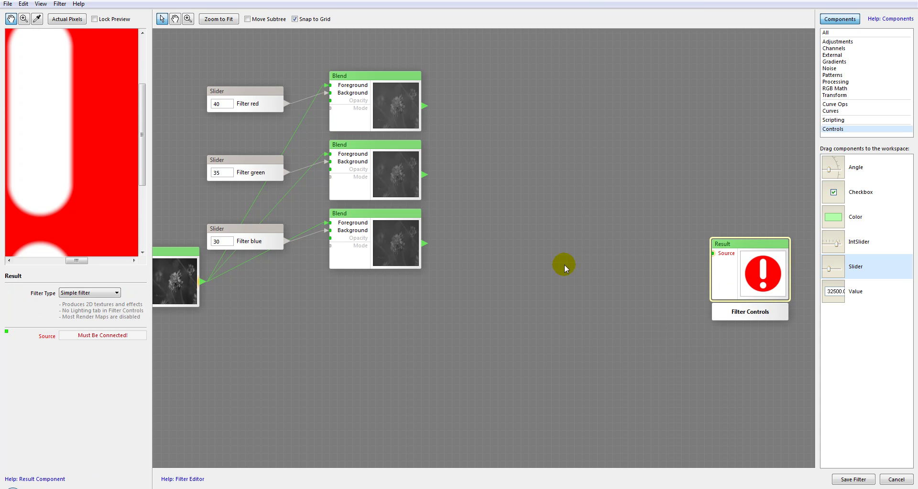
- Add an Assemble RGB component and connect the red, green and blue filter Blends to its R, G and B inputs
left_click_drag(522, 229, 466, 252)
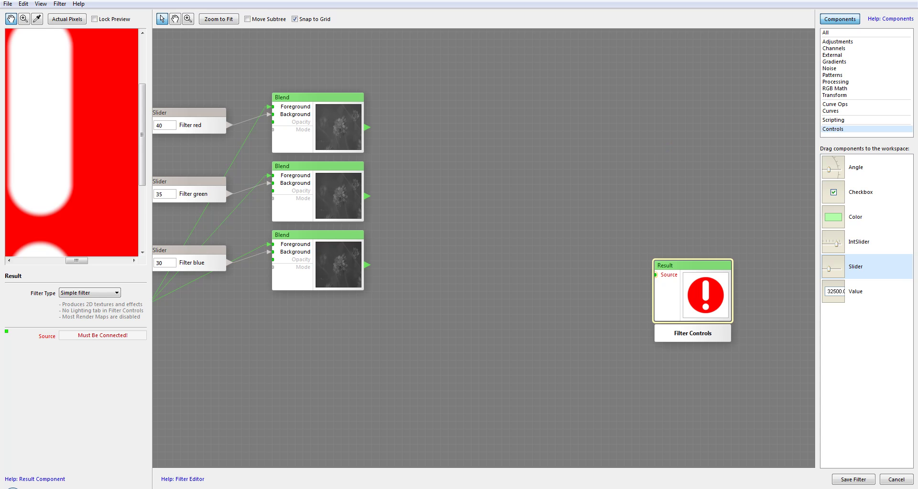
right_click(537, 200)
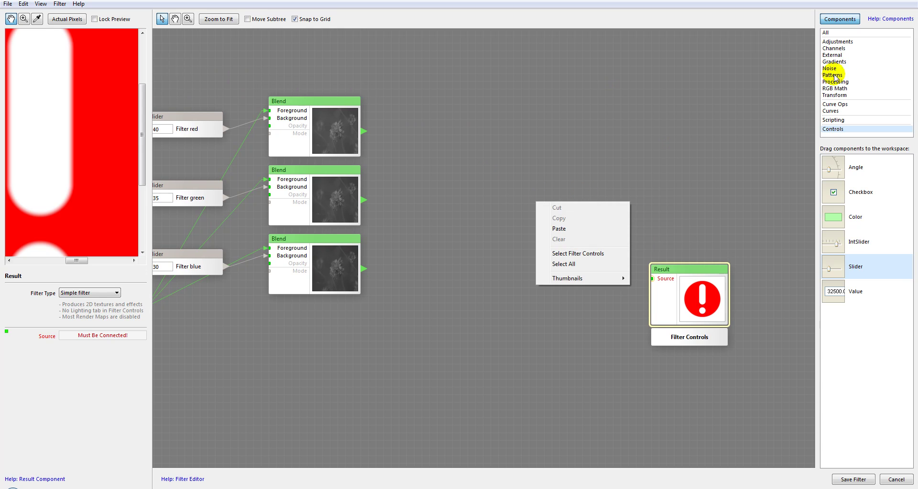
left_click(833, 48)
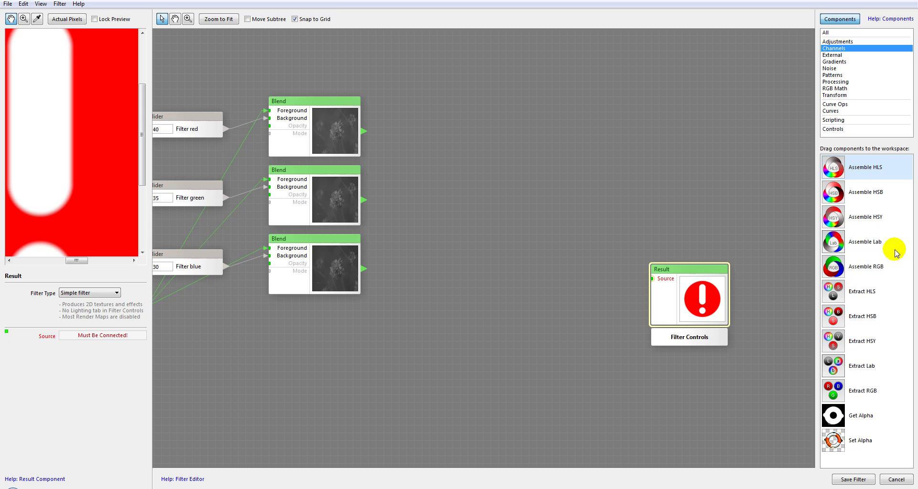
left_click_drag(834, 266, 487, 172)
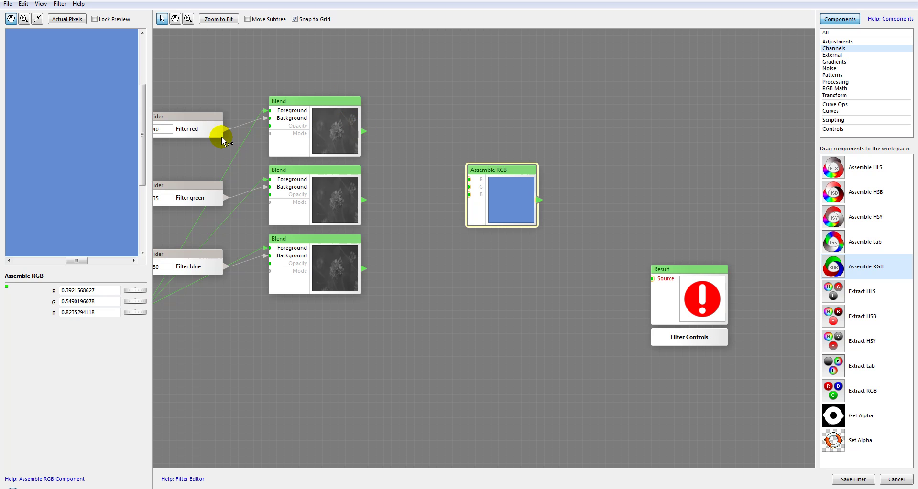
left_click_drag(359, 131, 469, 180)
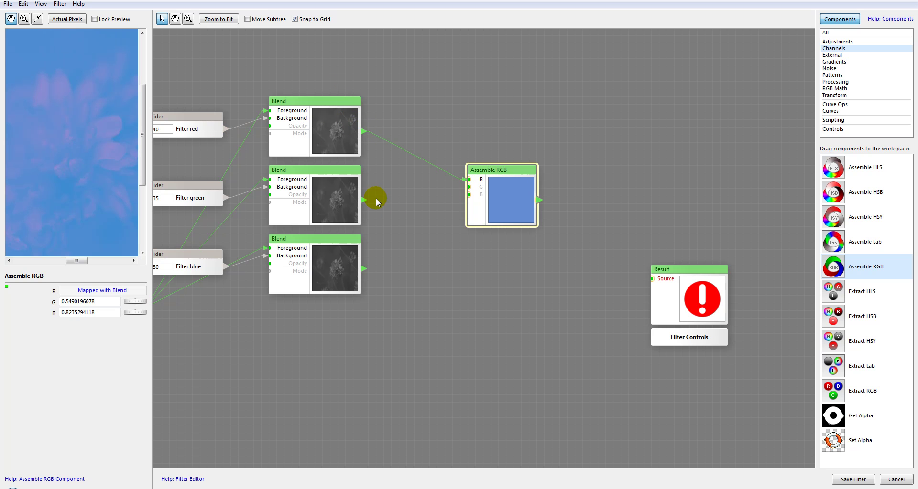
left_click_drag(420, 198, 469, 194)
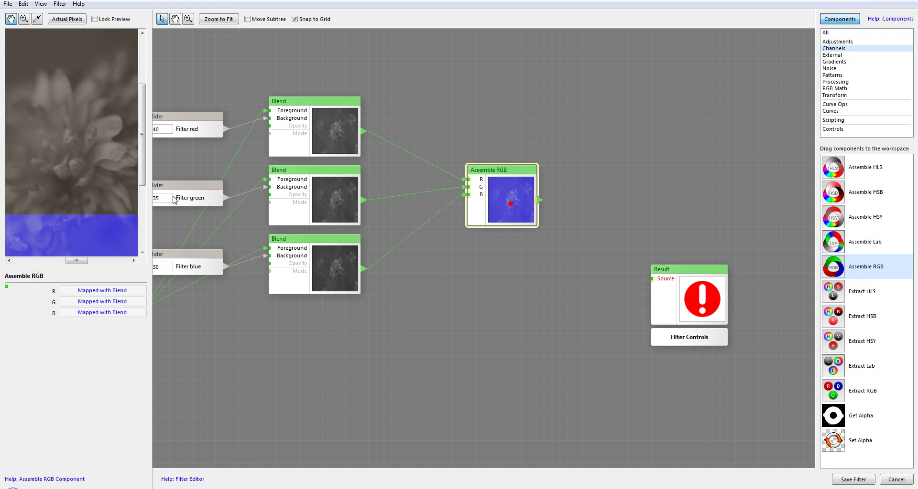
- Inspect the Assemble RGB preview and shift the component slightly up and closer to the three Blends
left_click_drag(81, 197, 96, 209)
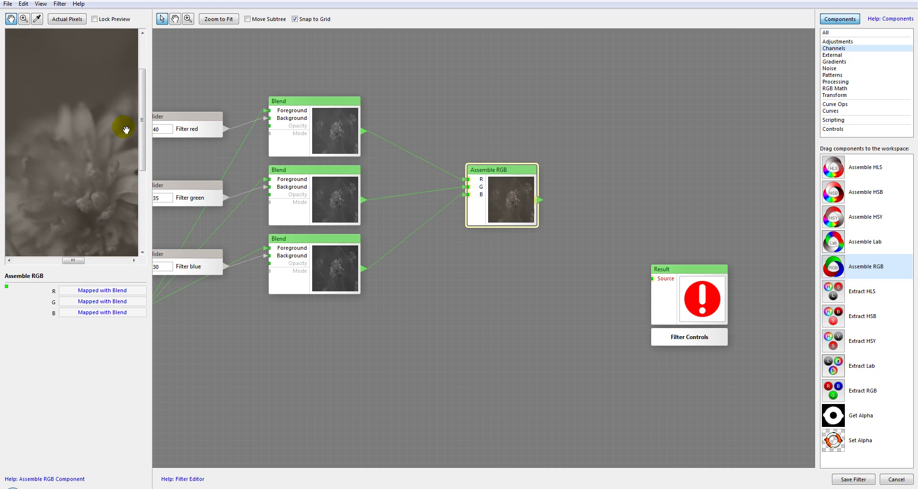
left_click_drag(147, 132, 69, 169)
left_click_drag(113, 109, 81, 153)
left_click_drag(68, 125, 40, 171)
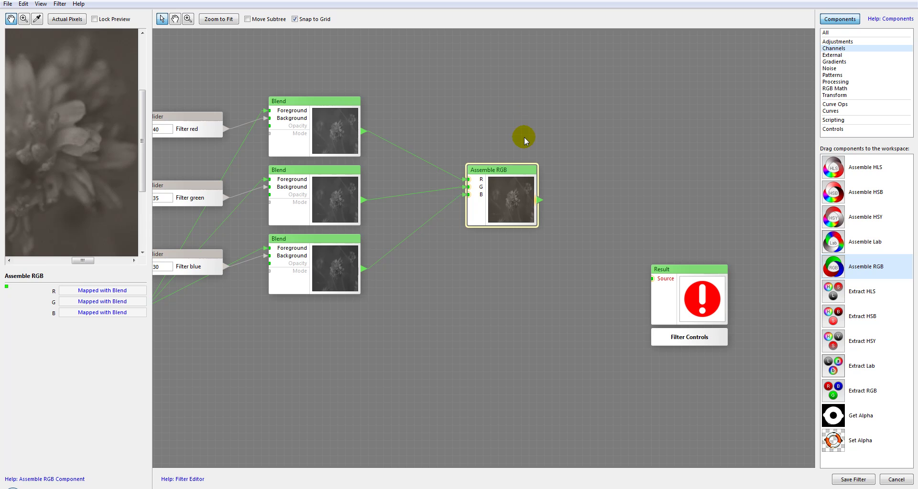
left_click_drag(509, 170, 477, 180)
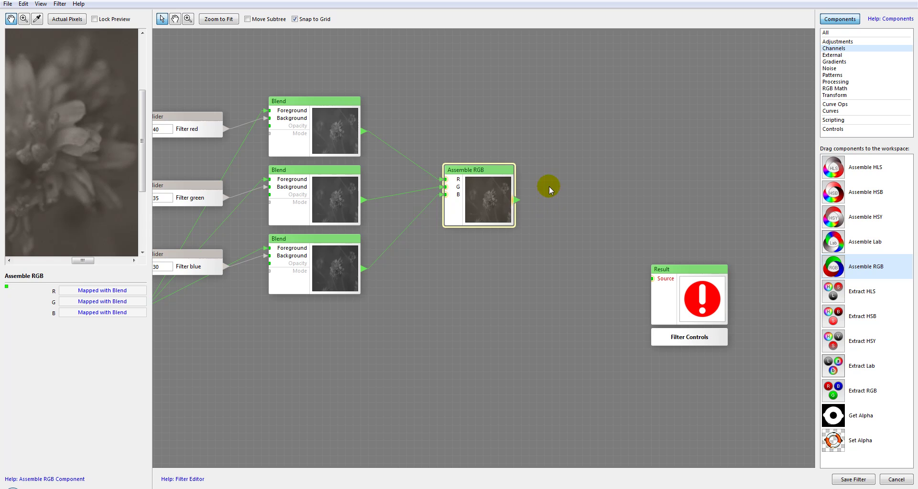
left_click_drag(497, 183, 471, 176)
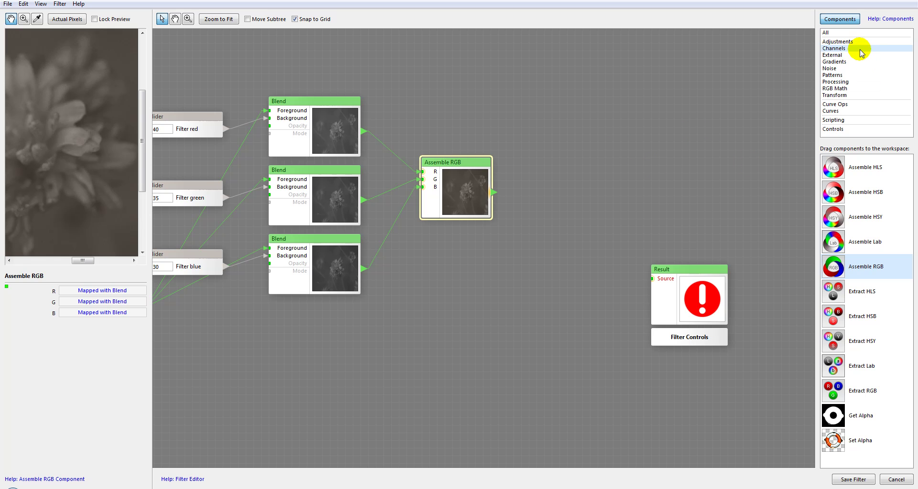
- Add a Blend between Assemble RGB and Result, move Result up and right, and connect Assemble RGB to the Blend's Background
left_click(834, 96)
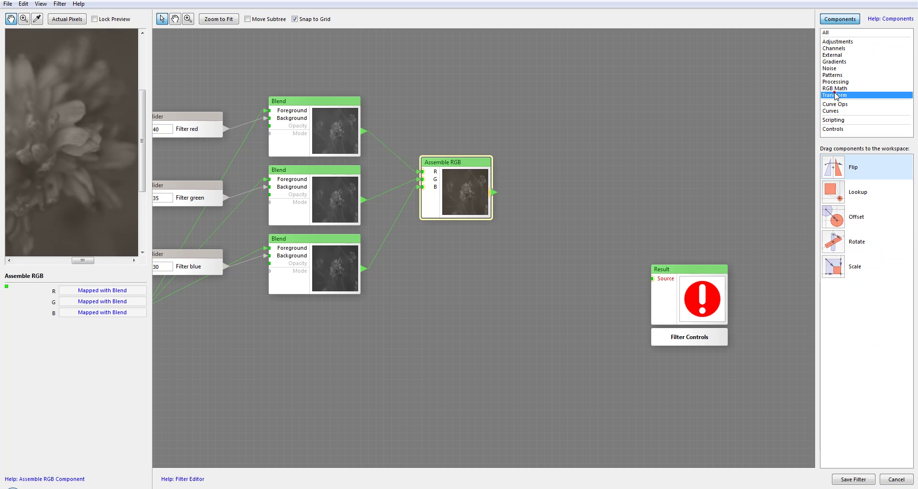
left_click_drag(834, 167, 577, 188)
left_click_drag(682, 293, 764, 200)
left_click_drag(565, 223, 579, 226)
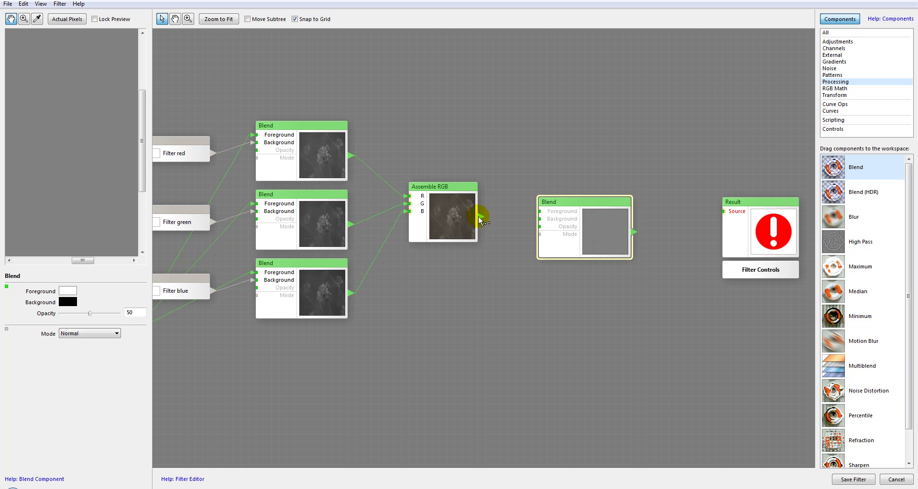
left_click_drag(533, 229, 604, 225)
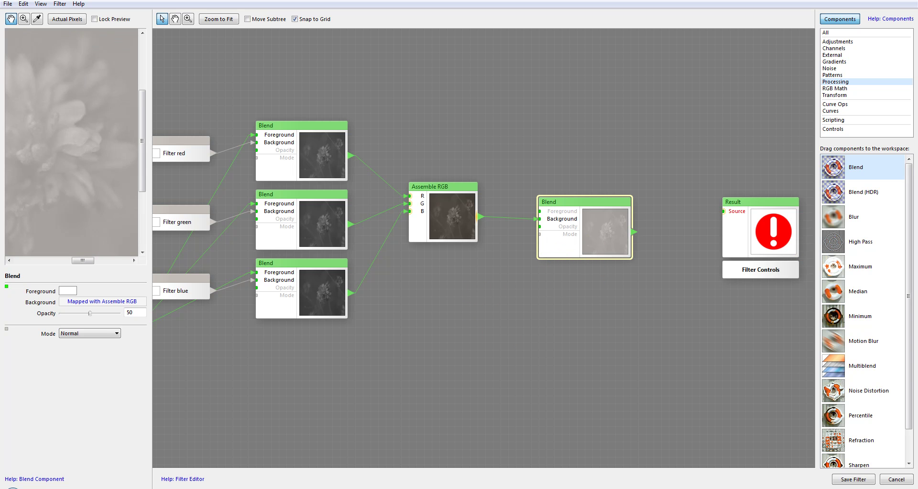
- Add an external Frame component below the newest Blend
left_click(833, 75)
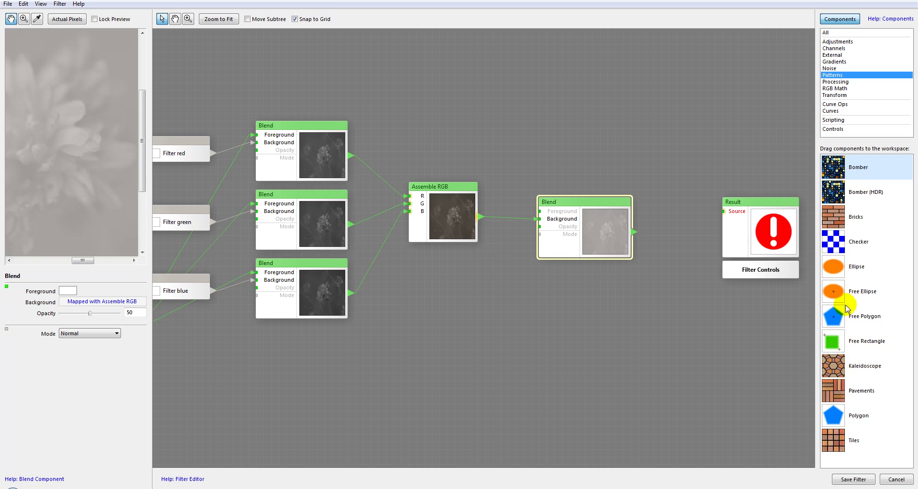
key("Down")
left_click(832, 55)
left_click(836, 192)
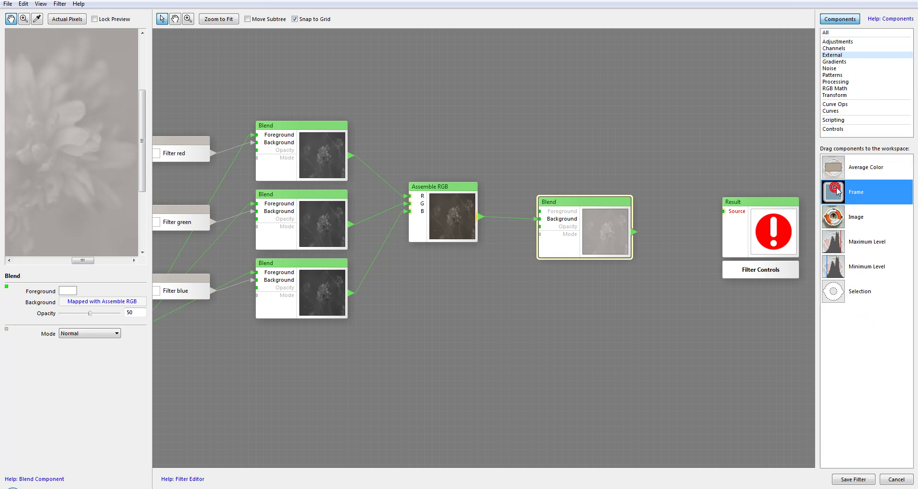
mouse_move(611, 317)
left_mouse_down()
mouse_move(629, 298)
mouse_move(604, 313)
left_mouse_up()
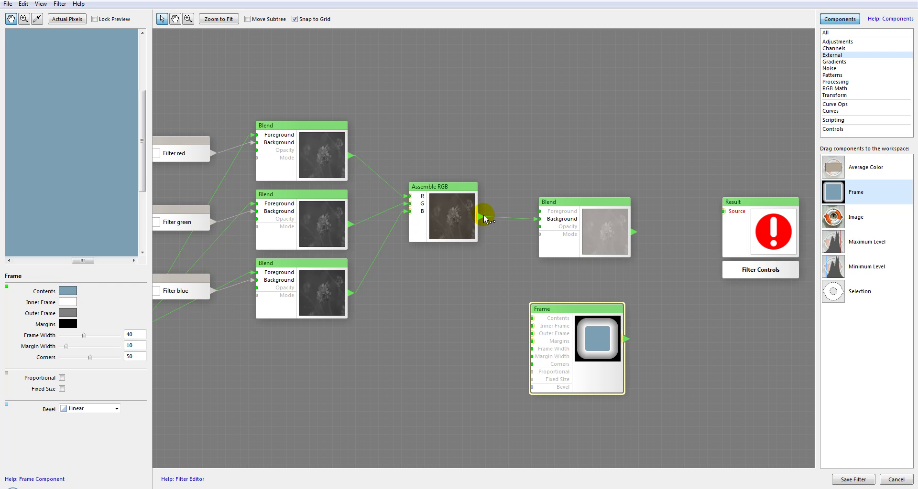
- Connect Assemble RGB to the Frame's Contents and Inner Frame inputs, and set the Outer Frame color to black
left_click_drag(576, 318, 601, 319)
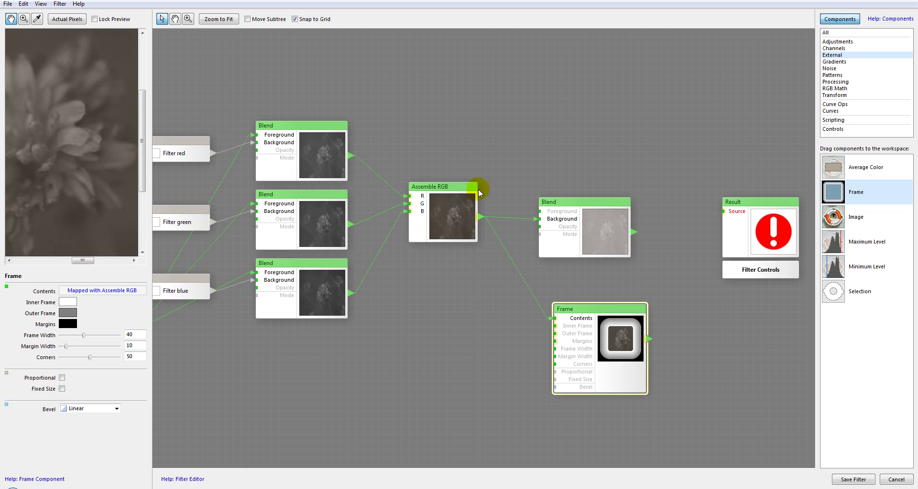
left_click_drag(497, 329, 554, 325)
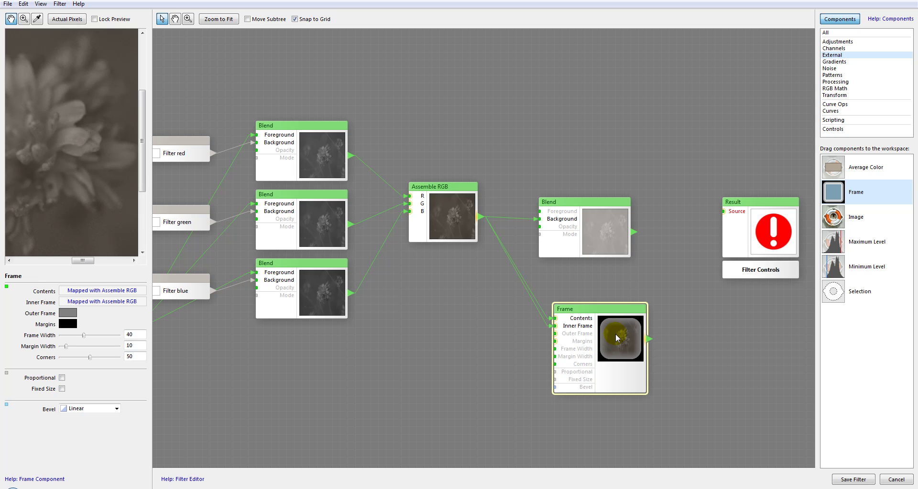
left_click(72, 317)
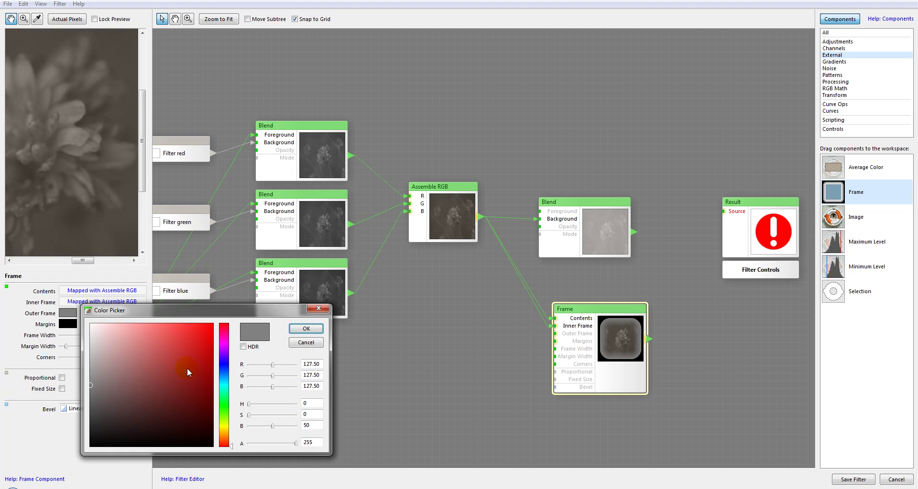
left_click(299, 333)
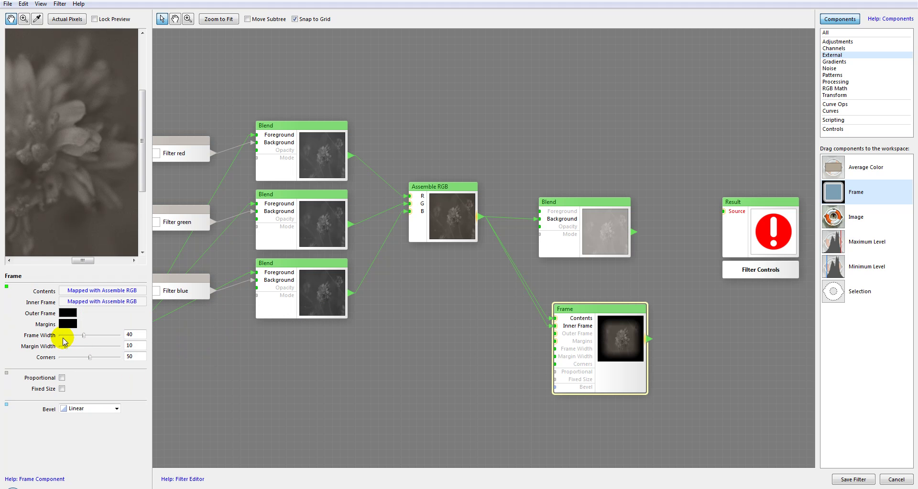
- Set the Frame's Frame Width to 71 and Margin Width to 16
left_click_drag(85, 335, 100, 336)
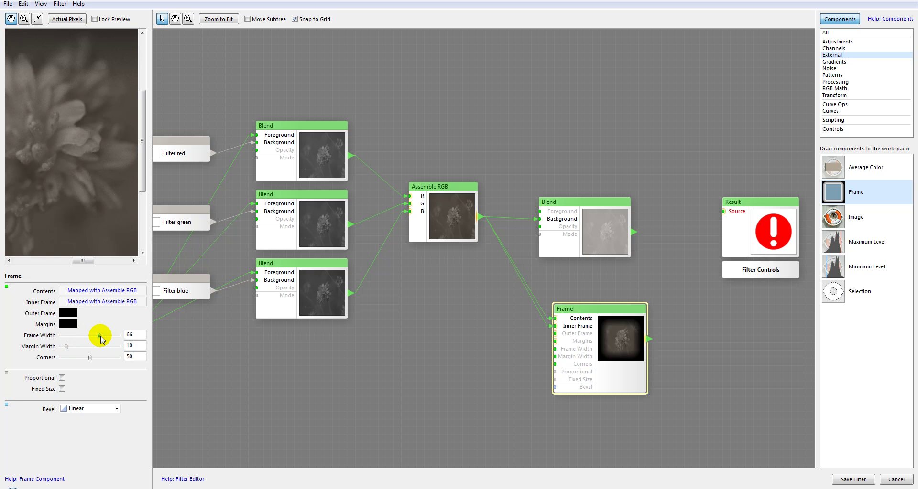
scroll(93, 192, "down", 3)
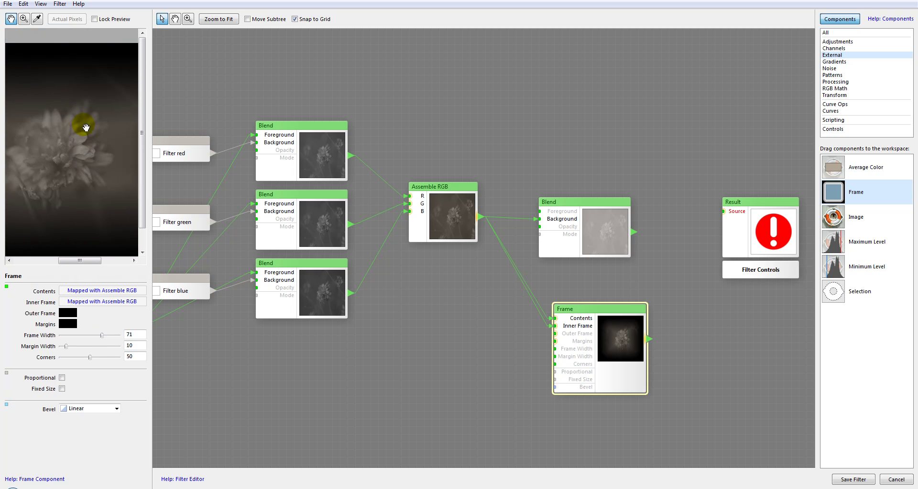
left_click_drag(86, 127, 67, 88)
left_click_drag(107, 115, 84, 164)
right_click(83, 163)
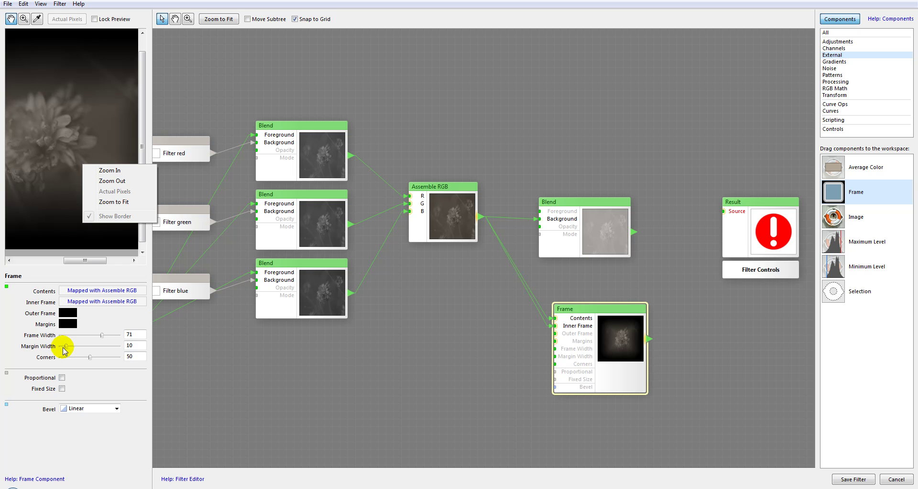
left_click_drag(64, 348, 70, 350)
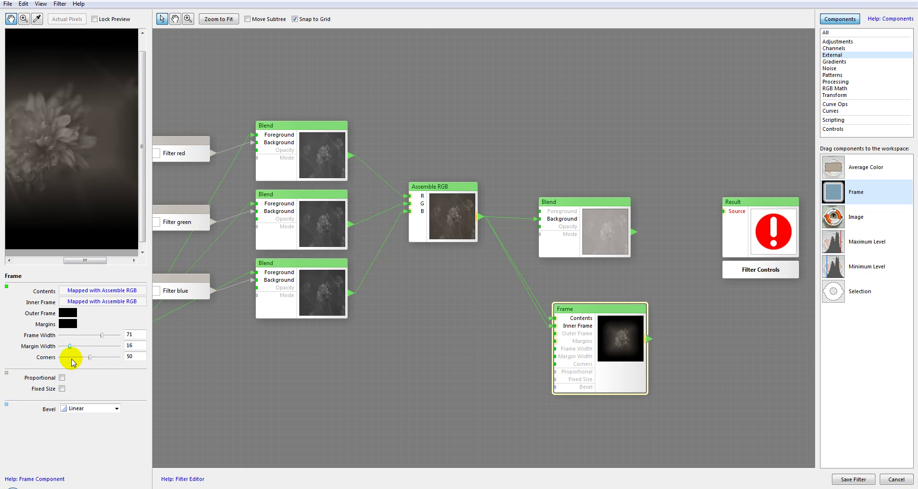
- Set the Frame's Corners to 80 and enable Proportional
left_click_drag(93, 361, 112, 363)
mouse_move(114, 139)
left_mouse_down()
mouse_move(44, 137)
mouse_move(96, 137)
mouse_move(51, 165)
mouse_move(47, 137)
left_mouse_up()
scroll(49, 166, "down", 2)
left_click_drag(97, 167, 72, 165)
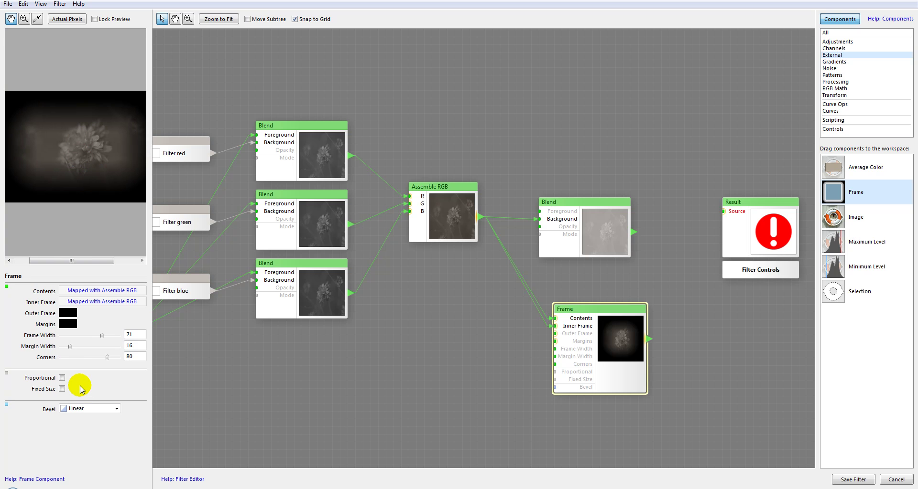
left_click(62, 378)
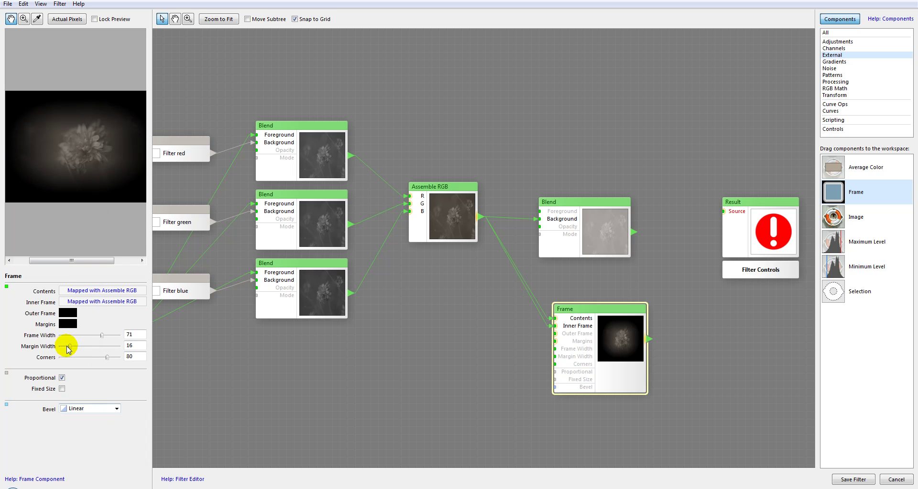
left_click_drag(92, 88, 91, 144)
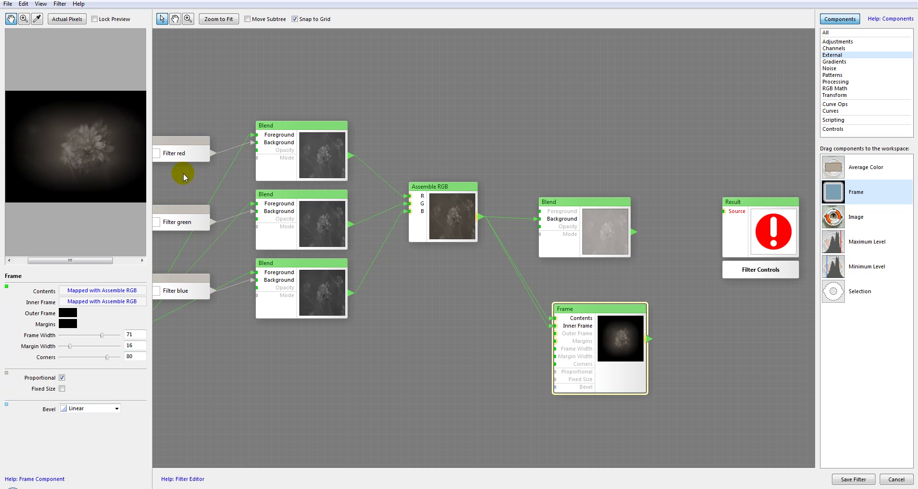
- Move the Frame to the left beneath the newest Blend, connect it to that Blend's Foreground, and preview the Blend
left_click_drag(622, 311, 546, 311)
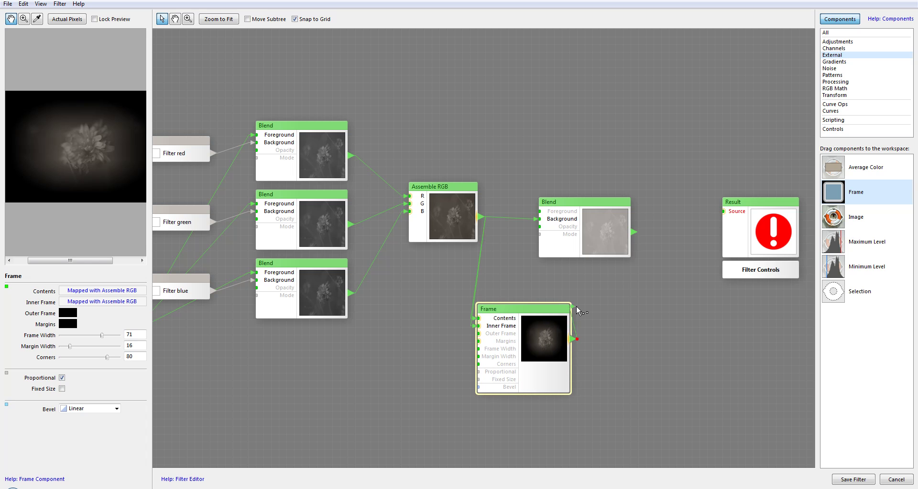
left_click_drag(524, 311, 539, 312)
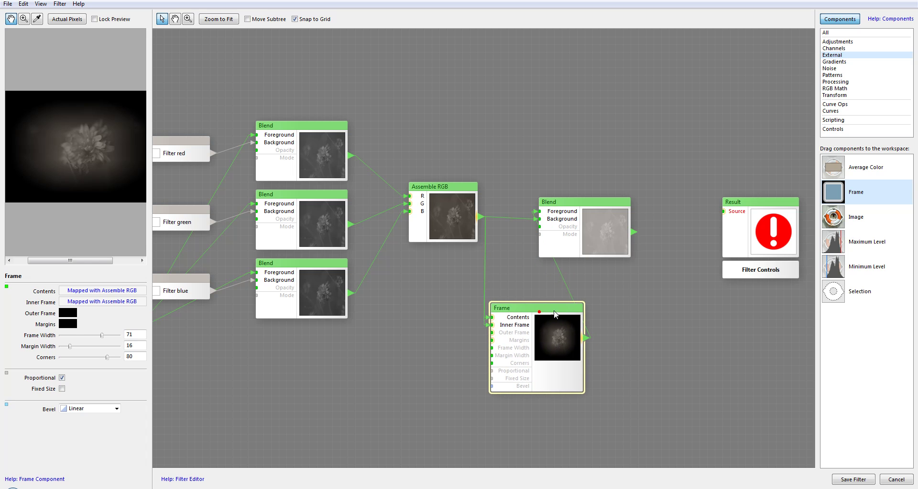
left_click(609, 220)
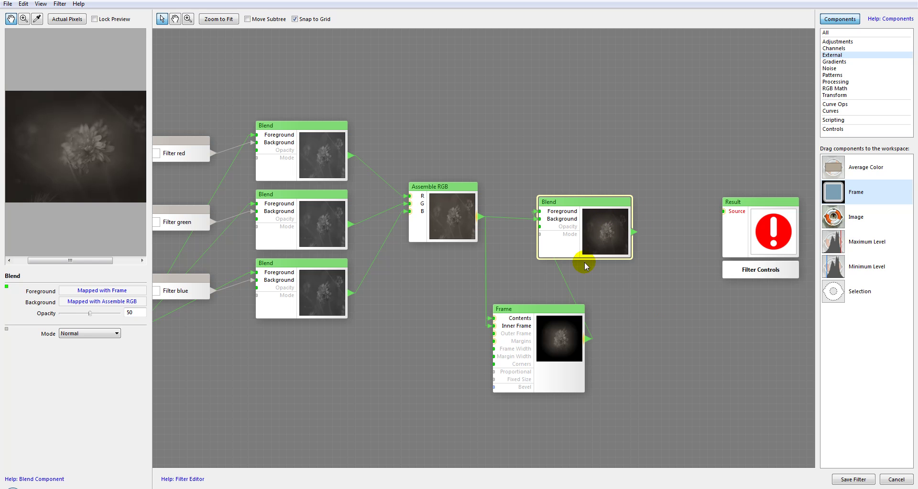
- Add a Slider named Hot spot with value 20 for the newest Blend's Opacity, and space the Slider and Frame farther apart
left_click(837, 129)
left_click_drag(835, 266, 375, 355)
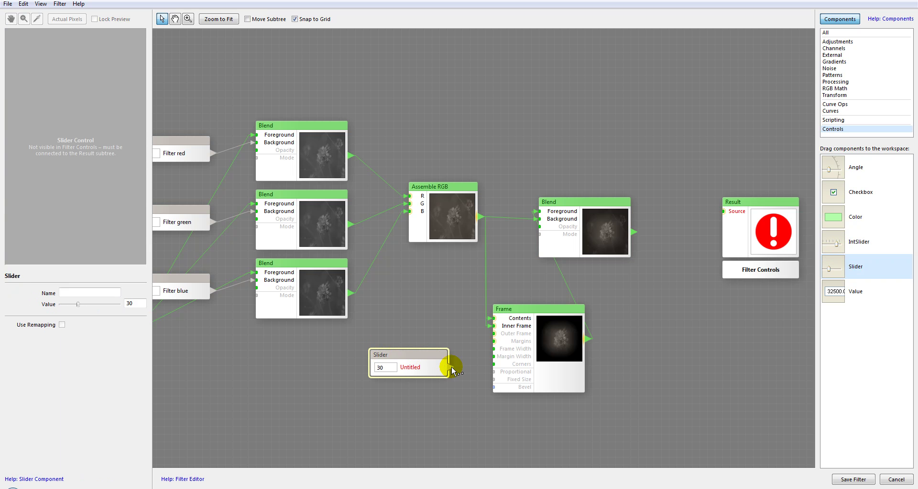
left_click_drag(459, 306, 545, 231)
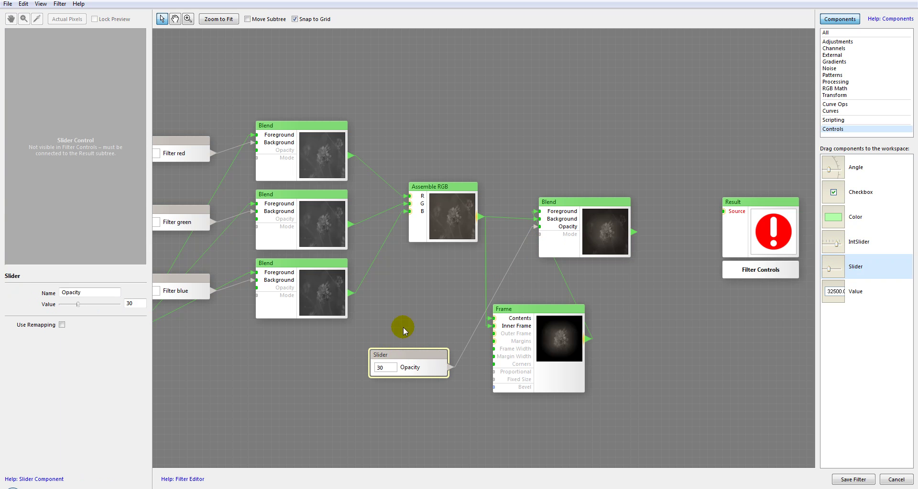
left_click(115, 293)
left_click_drag(78, 304, 77, 306)
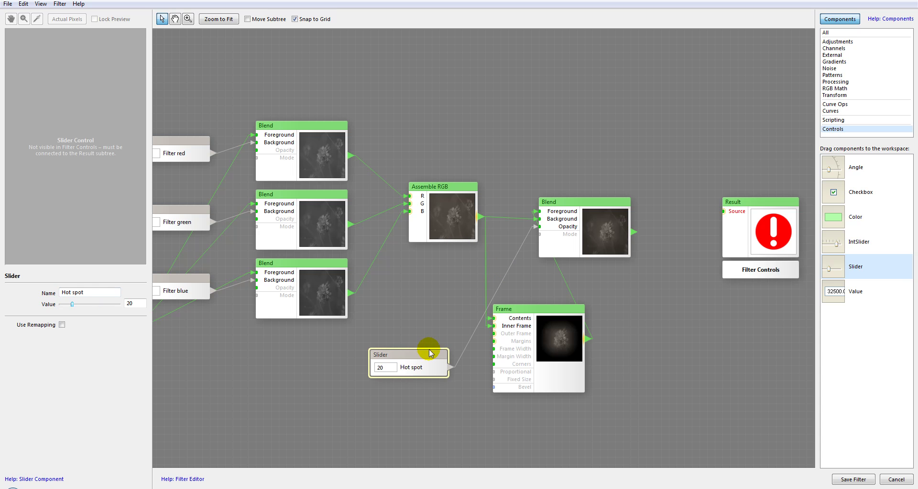
left_click_drag(429, 354, 414, 330)
left_click_drag(539, 310, 577, 309)
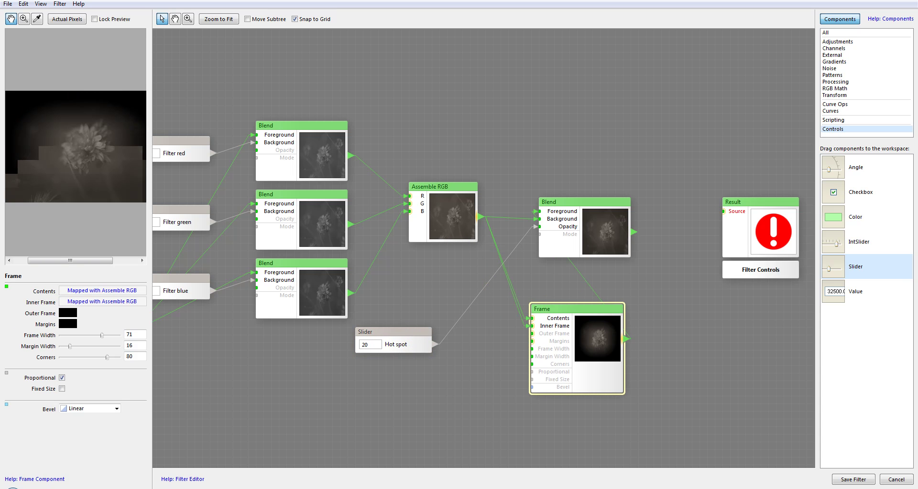
- Set the mode of the Blend fed by the Frame to Screen and inspect its preview
left_click(564, 227)
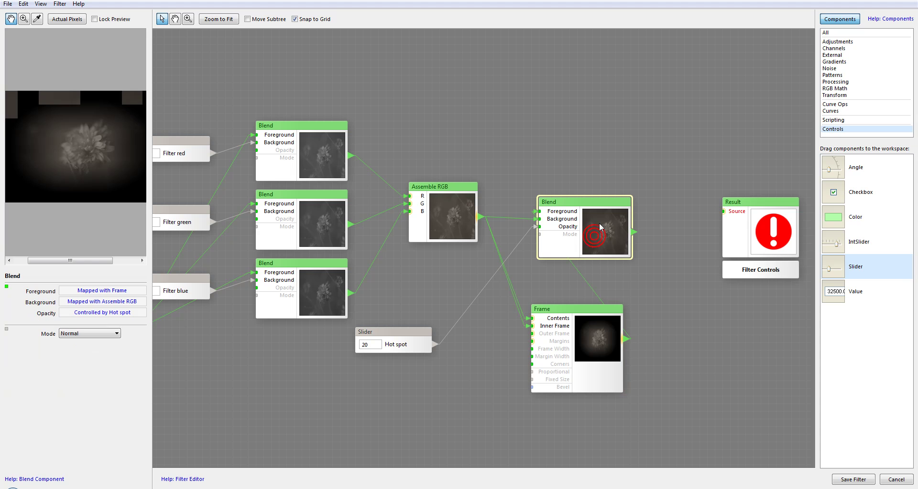
left_click(110, 334)
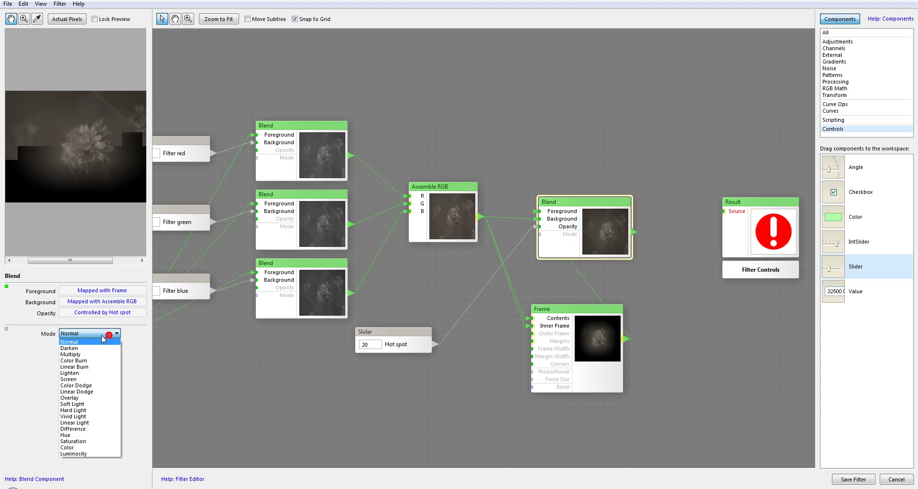
left_click(89, 379)
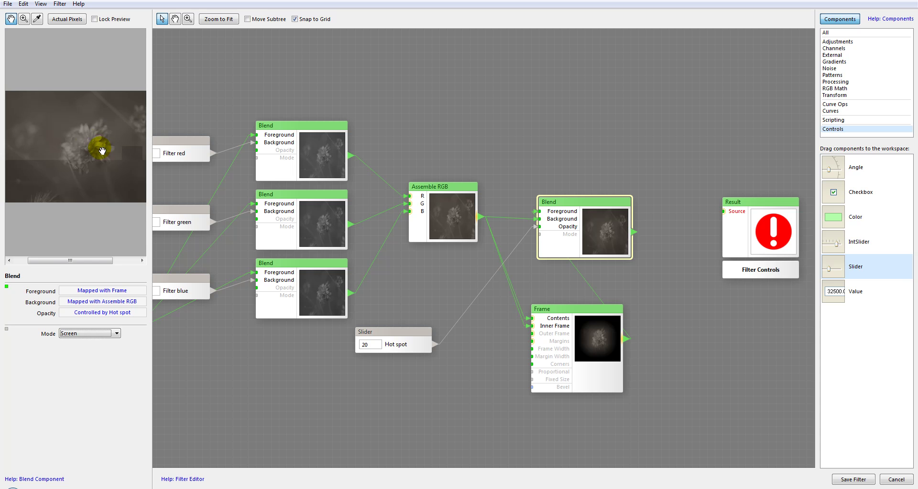
left_click_drag(85, 137, 44, 140)
left_click_drag(44, 172, 55, 143)
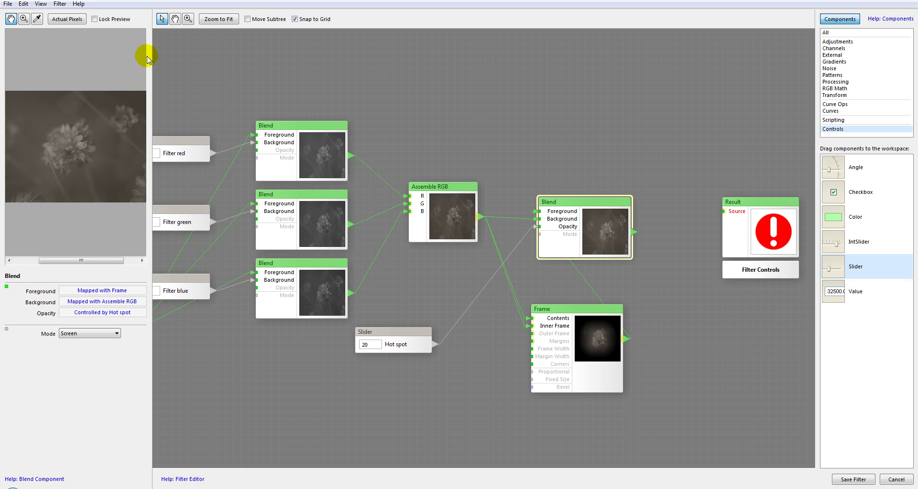
left_click_drag(77, 150, 92, 127)
- Add a Levels adjustment between the Blend and Result, spread the components apart, and connect the Blend to the Levels Source
left_click(347, 151)
left_click_drag(690, 303, 528, 291)
left_click_drag(554, 234, 670, 238)
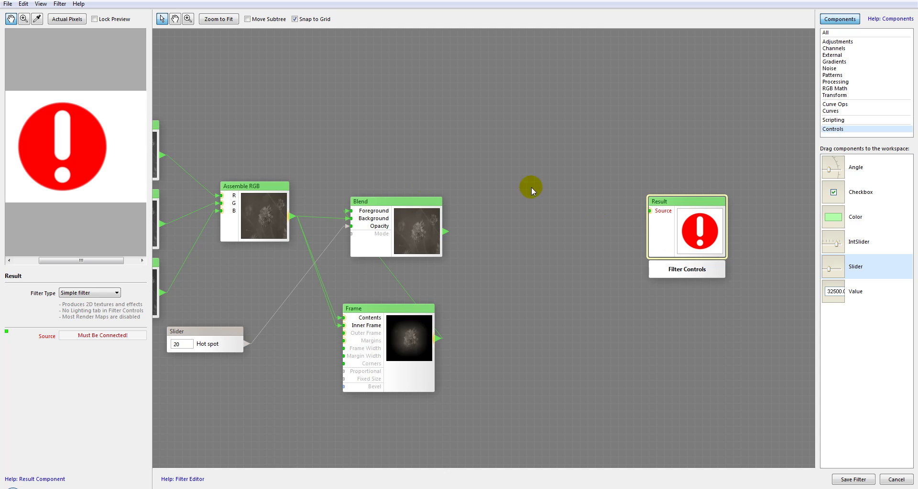
left_click_drag(407, 245, 431, 245)
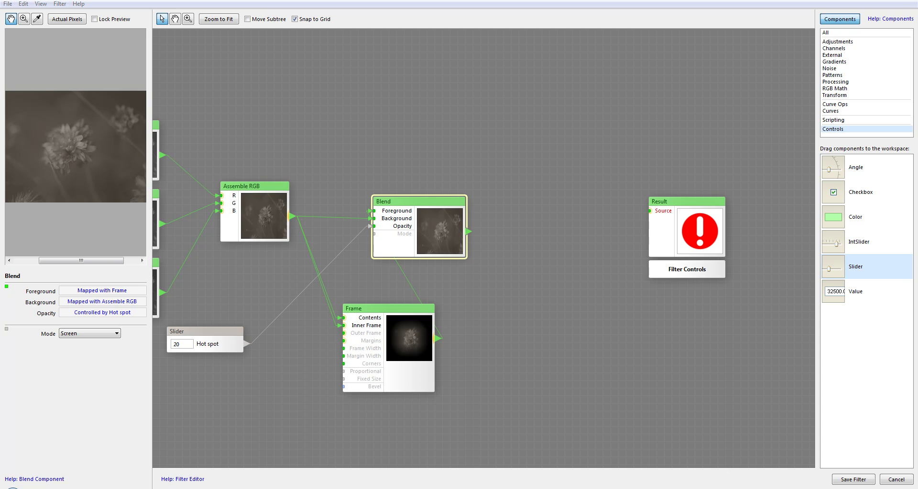
left_click(834, 43)
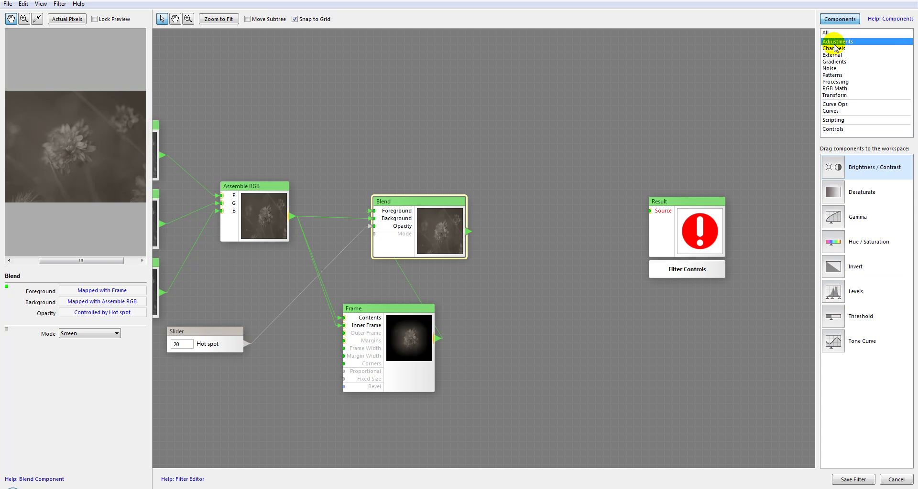
left_click_drag(835, 300, 568, 243)
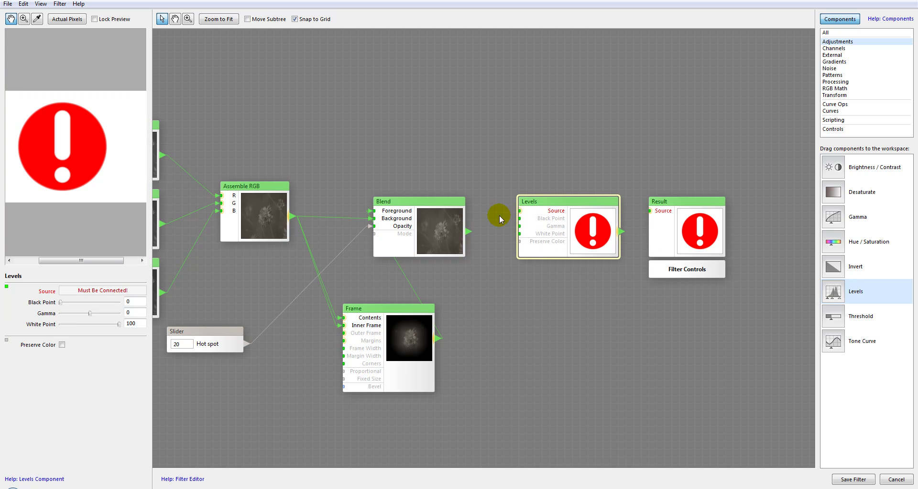
left_click_drag(681, 197, 757, 199)
mouse_move(588, 222)
left_mouse_down()
mouse_move(602, 225)
mouse_move(587, 229)
left_mouse_up()
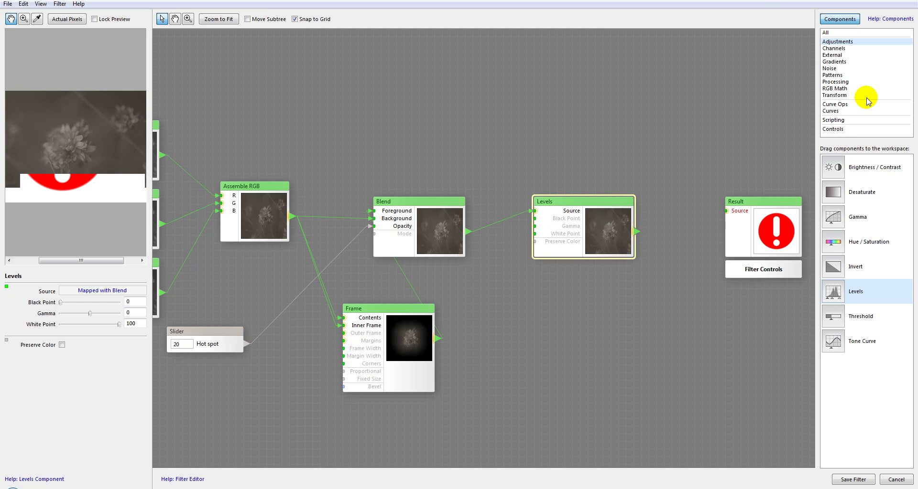
- Add two Slider controls below Levels and stack them one above the other
left_click(837, 128)
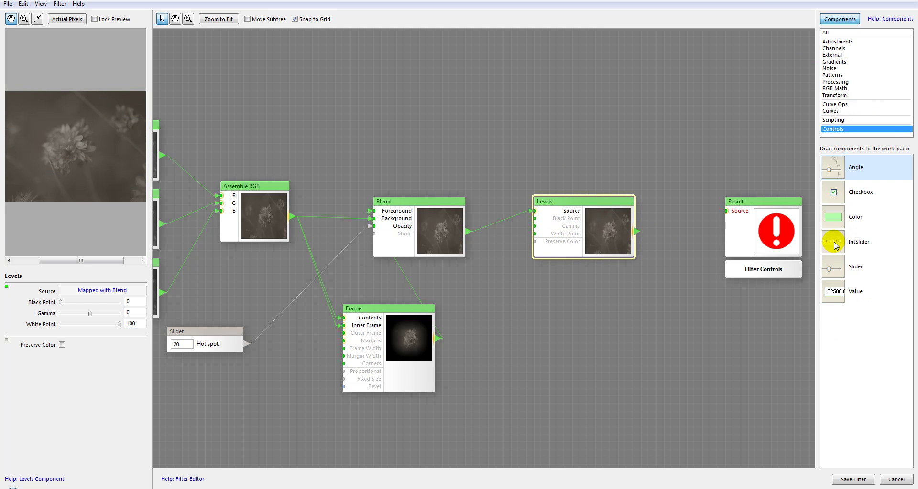
left_click_drag(834, 265, 549, 315)
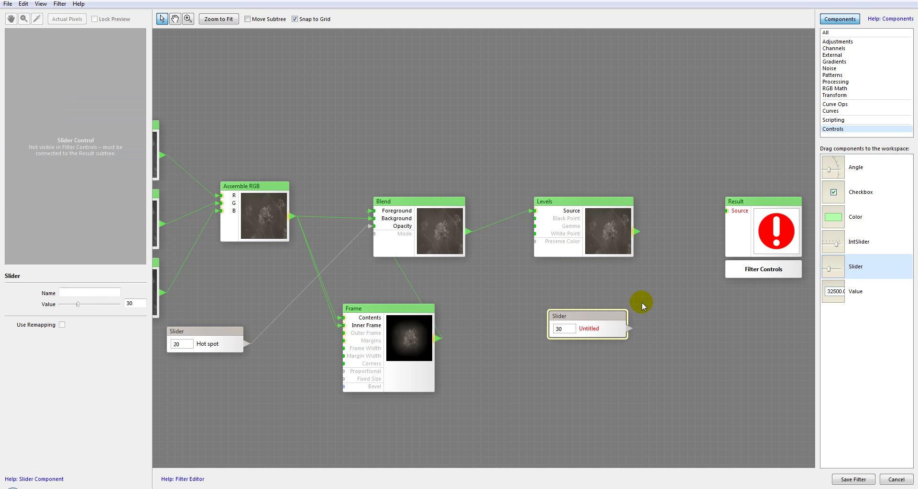
left_click_drag(837, 271, 550, 375)
left_click_drag(588, 323, 567, 325)
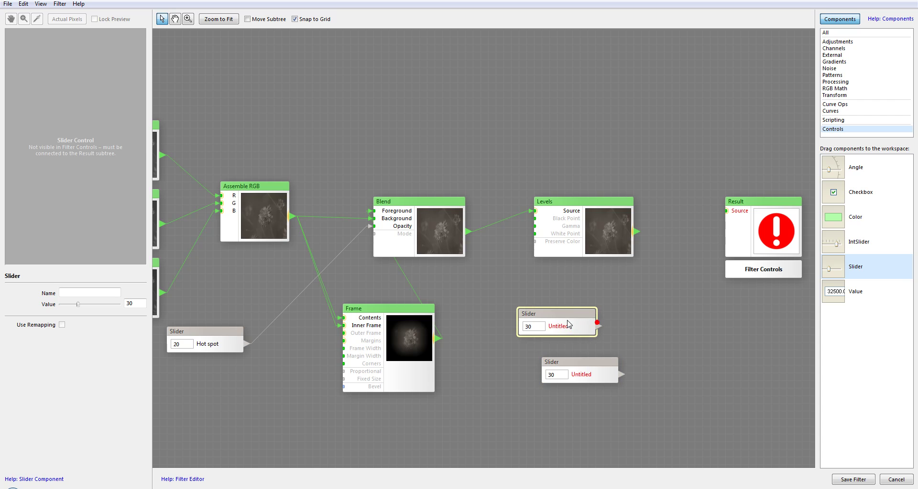
left_click_drag(574, 365, 552, 357)
- Name the upper new slider "Black point" and the lower one "White point"
left_click(568, 329)
left_click(83, 291)
type("Black")
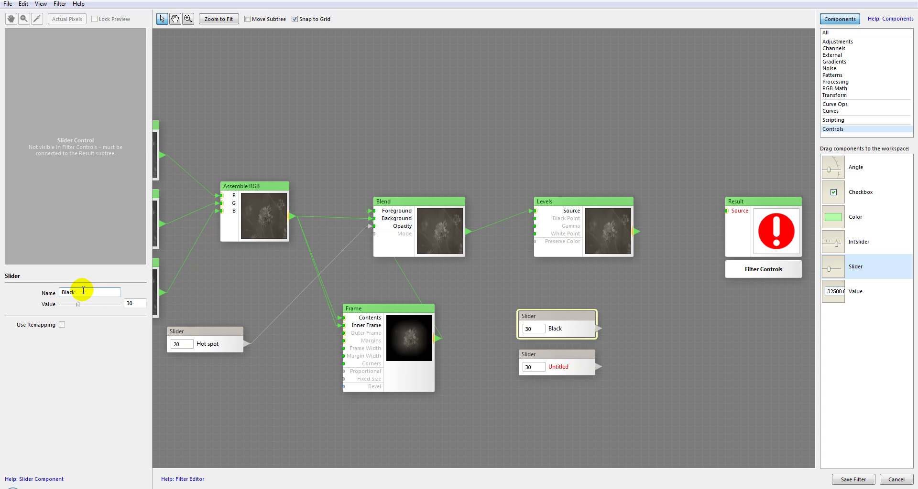
type(" point")
left_click(579, 360)
left_click(91, 292)
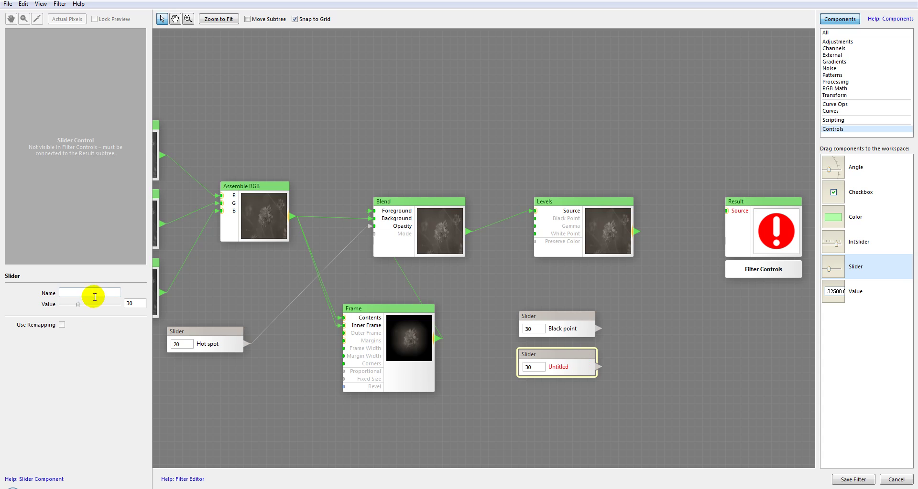
type("White point")
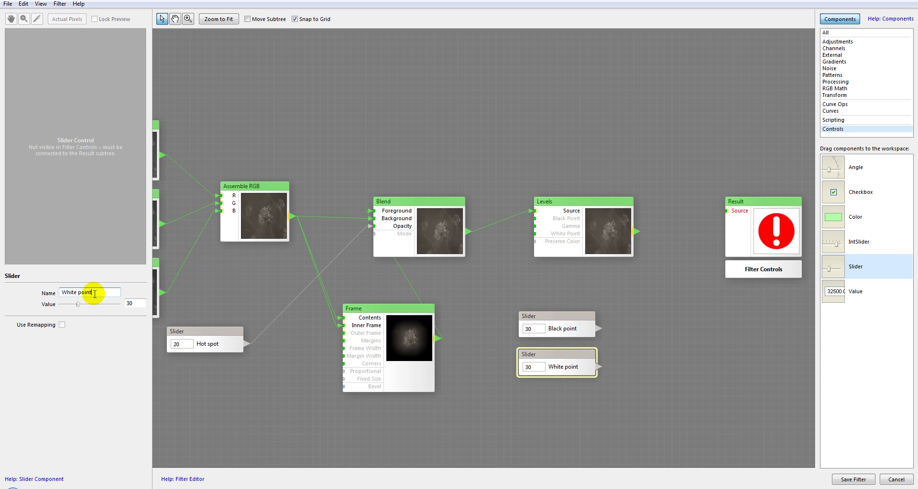
- Move the Black point slider slightly up and left, and connect it to the Levels Black Point input
left_click_drag(569, 321, 549, 315)
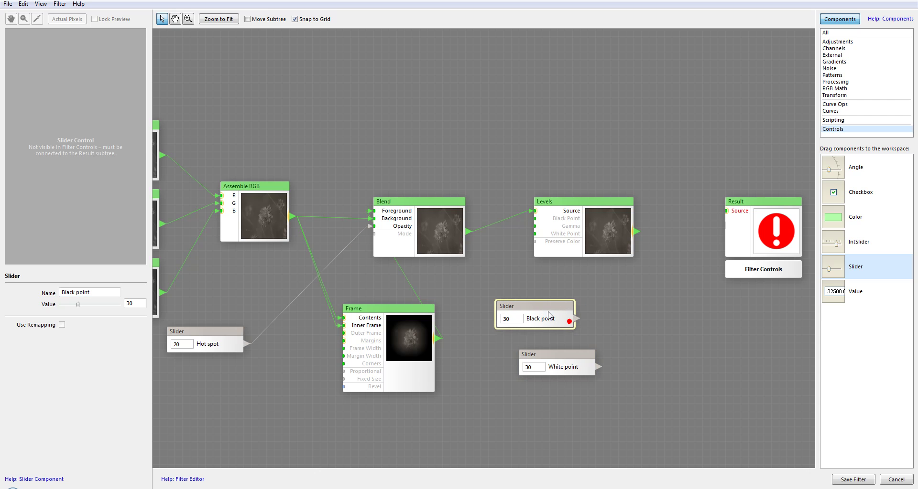
left_click_drag(495, 235, 534, 218)
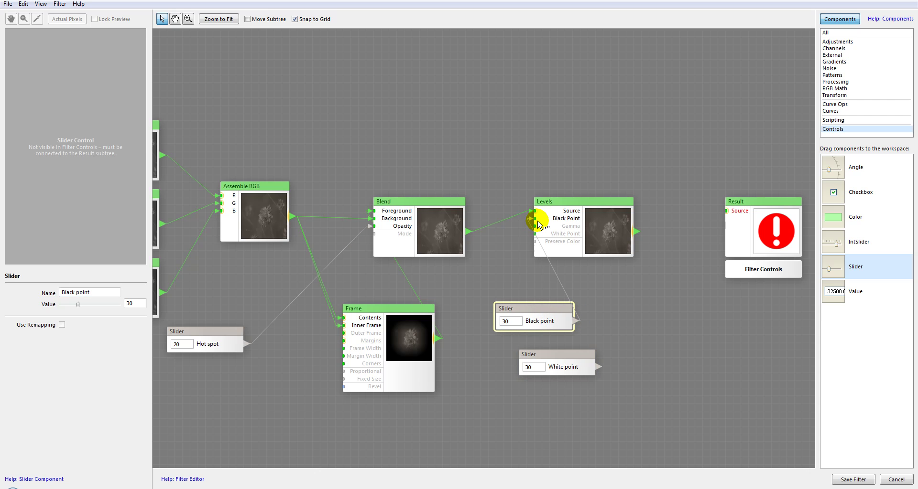
- Set the Black point slider to 23 and stack the Black point and White point sliders just beside the Frame component
left_click(133, 304)
left_click(65, 305)
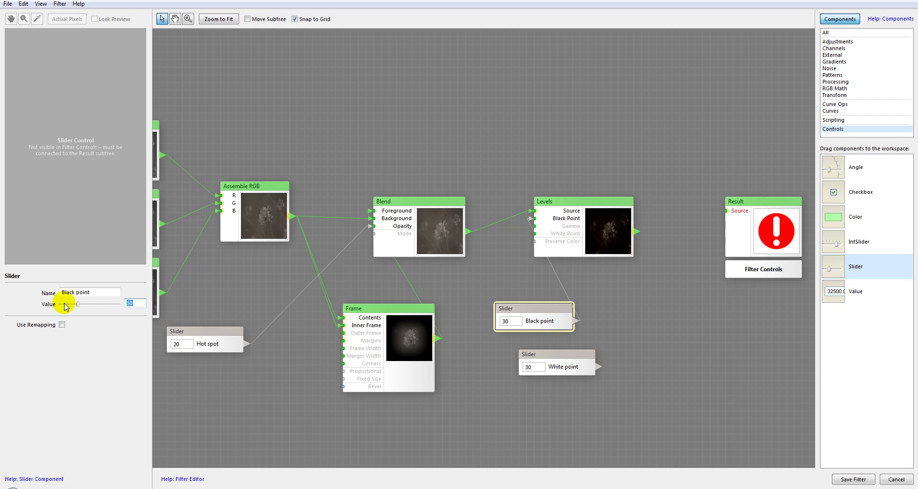
left_click_drag(572, 375, 548, 372)
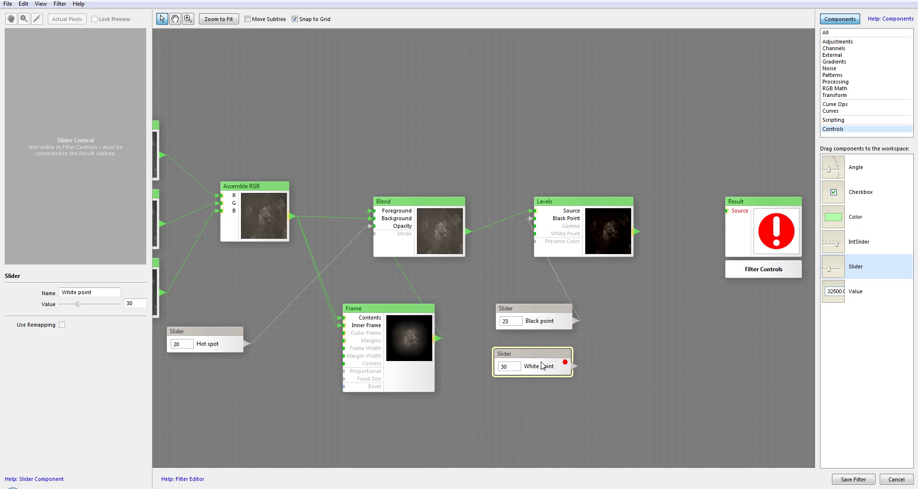
left_click_drag(544, 321, 490, 305)
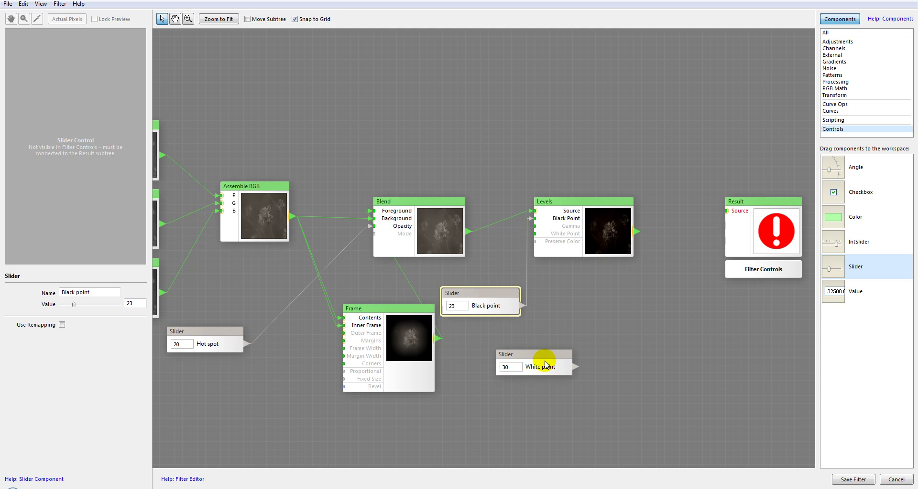
left_click_drag(545, 364, 496, 342)
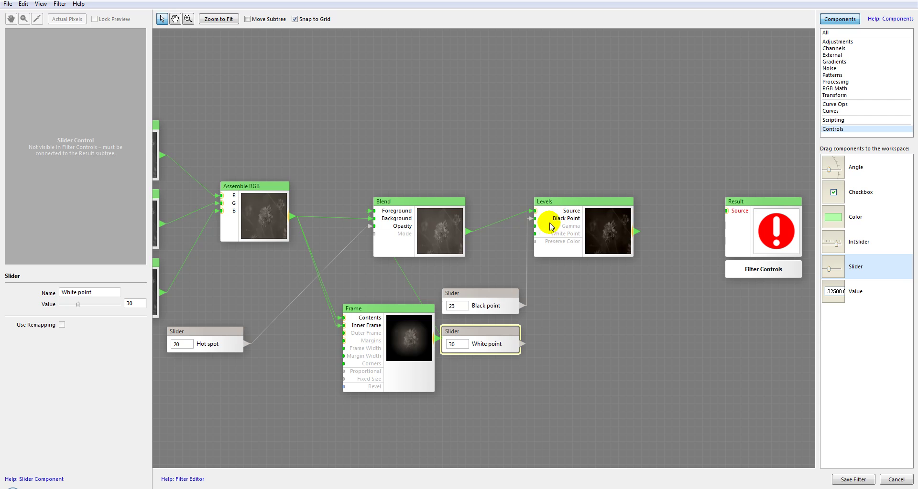
- Connect the White point slider to the Levels White Point input and set its value to 72
left_click_drag(523, 348, 544, 235)
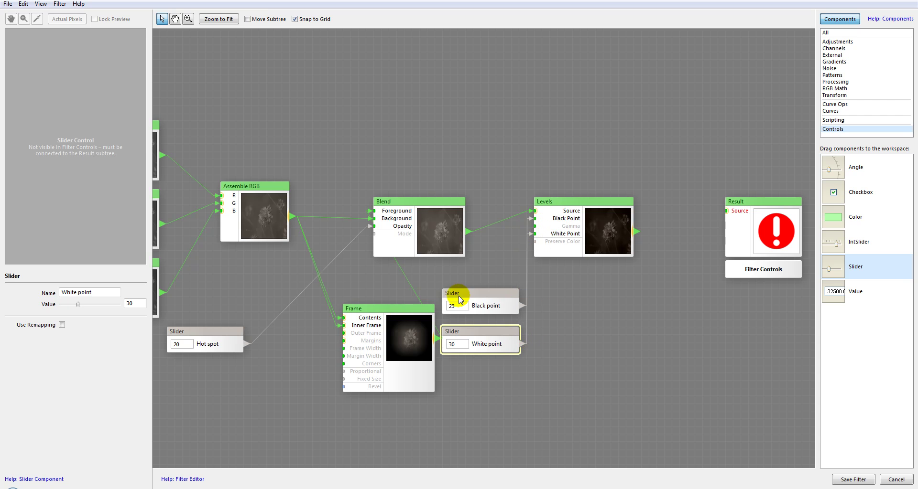
left_click(490, 344)
double_click(135, 303)
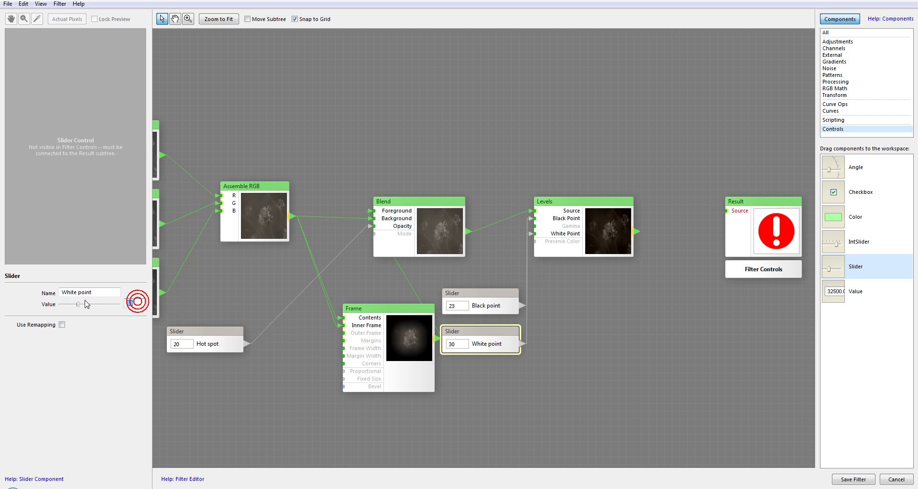
type("72")
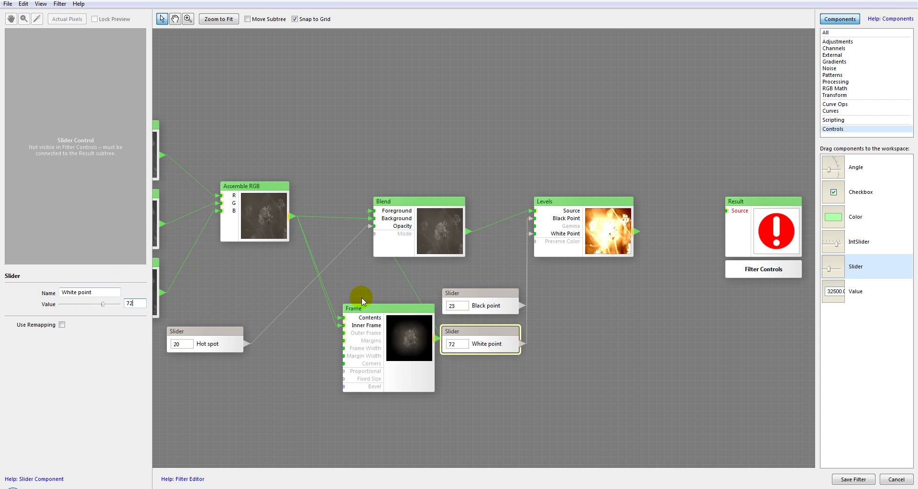
- Shift the Levels component slightly away from the sliders and examine its effect on the flower photo in the preview
left_click(592, 202)
left_click_drag(600, 210, 623, 210)
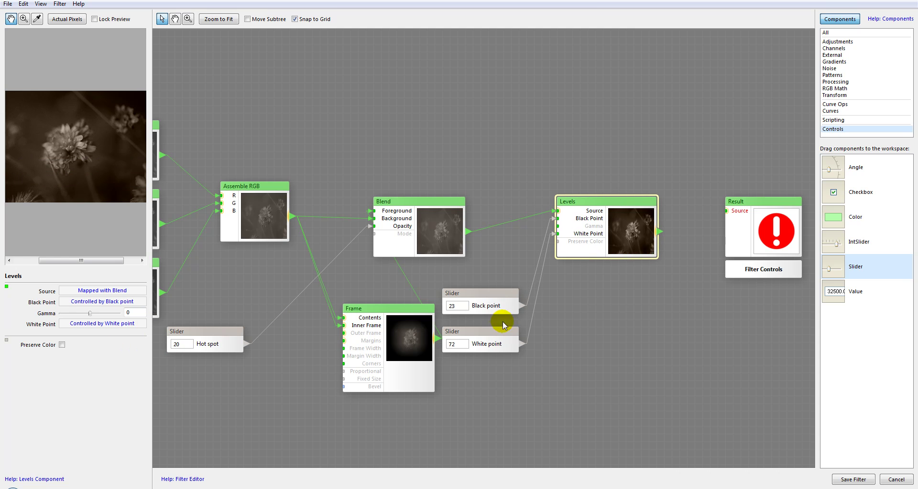
left_click(63, 345)
left_click_drag(117, 175, 78, 172)
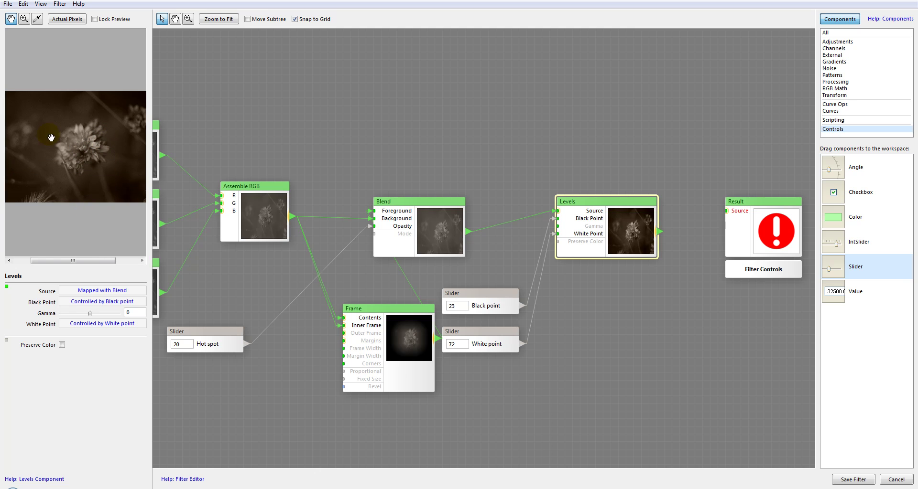
right_click(102, 177)
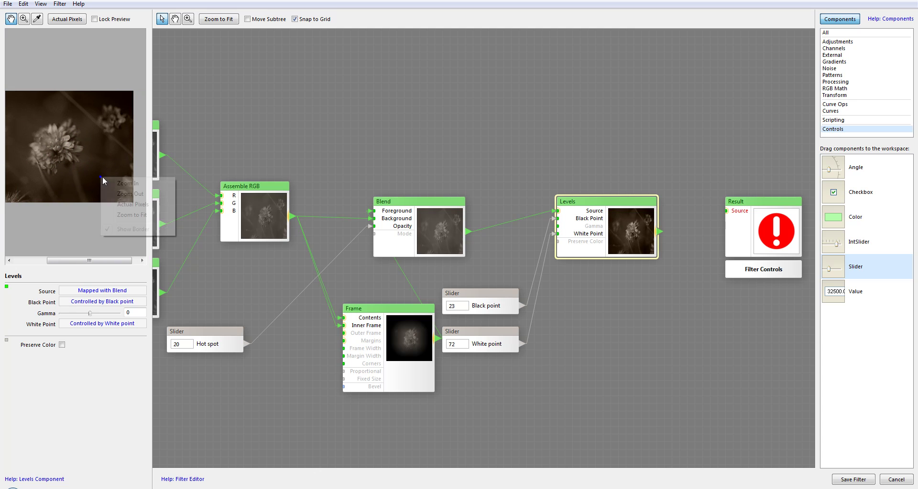
left_click(494, 298)
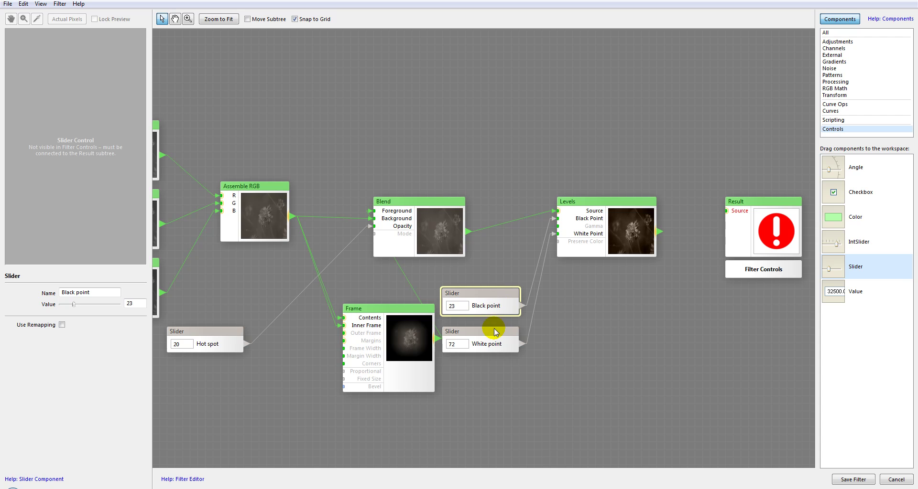
- Connect the Levels output to the Result Source and bring the Levels and Result components closer together
left_click_drag(621, 211, 588, 226)
scroll(634, 280, "right", 5)
left_click_drag(480, 252, 588, 224)
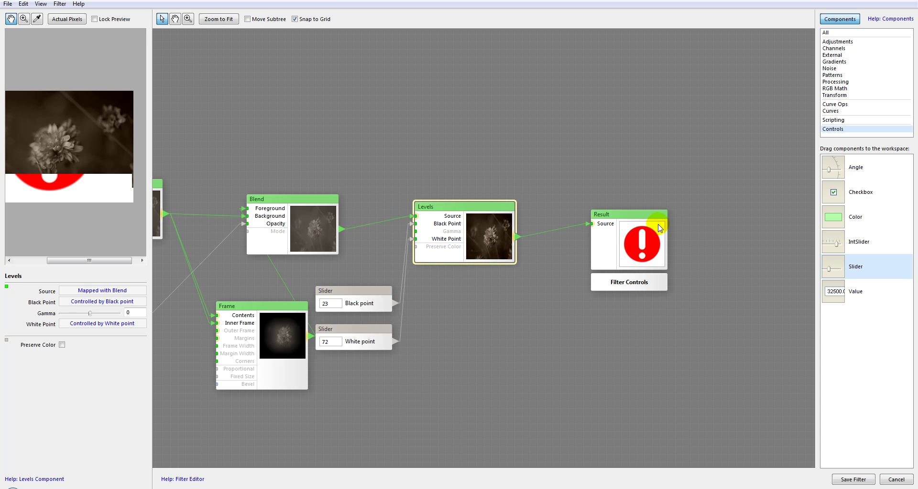
left_click_drag(482, 213, 507, 228)
left_click_drag(639, 234, 608, 233)
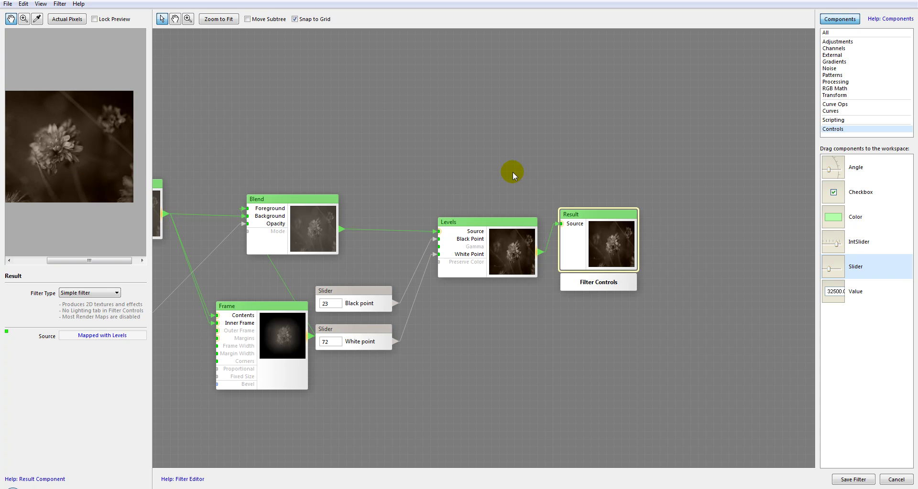
- Name the filter "Tutorial Photpaper" in the filter information
left_click(43, 5)
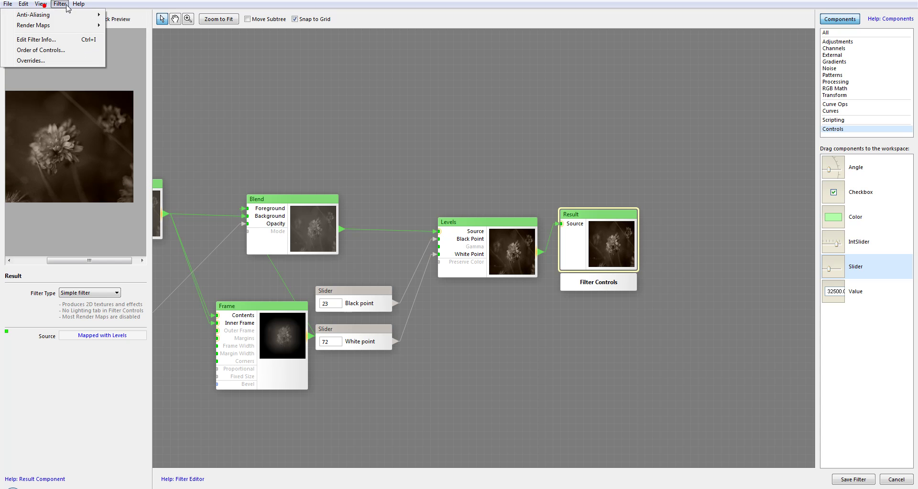
left_click(55, 40)
left_click(437, 177)
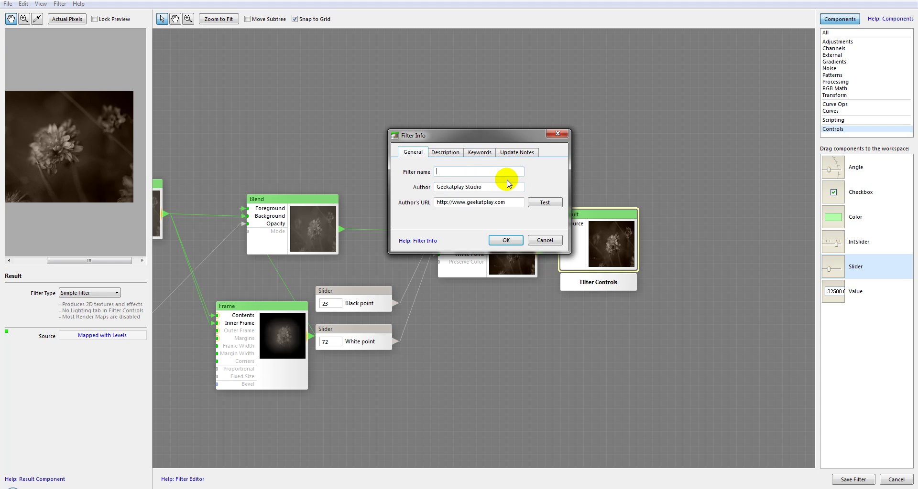
left_click(483, 171)
type("Tutorial Photpaper")
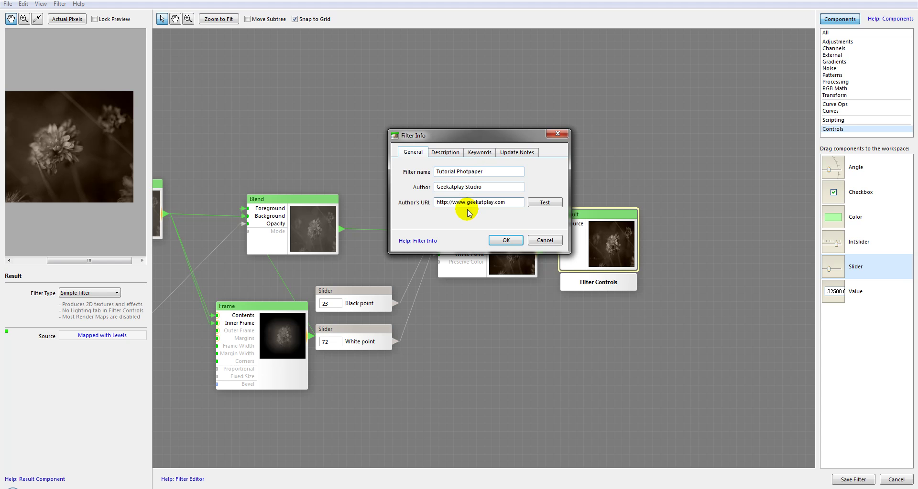
- Look over the filter's description, keywords and update notes, accept the filter information and save the filter
left_click(441, 151)
left_click(480, 179)
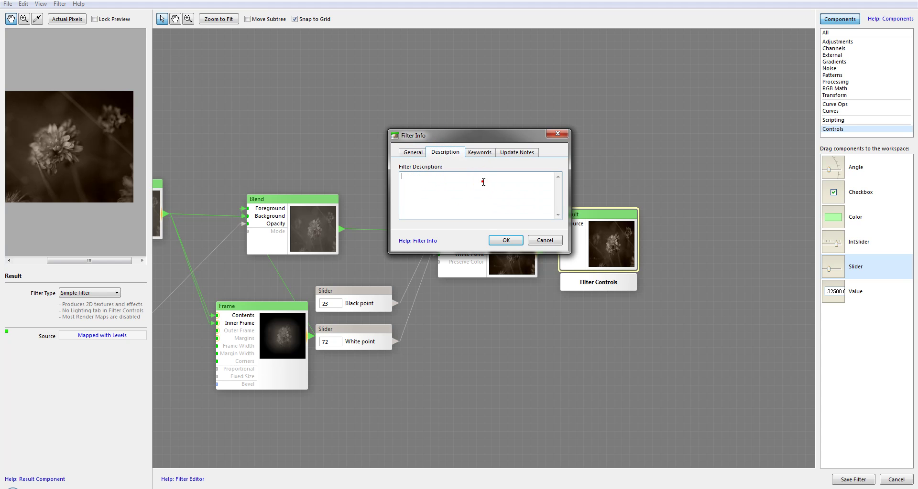
left_click(478, 152)
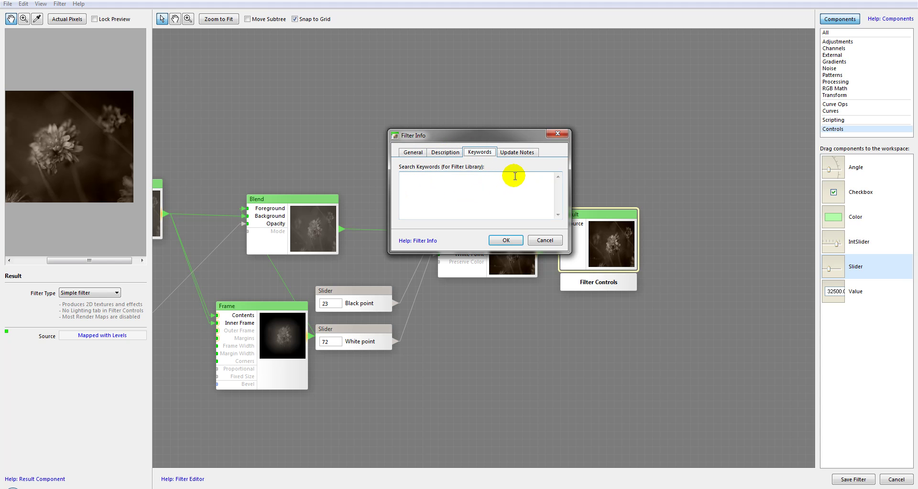
left_click(516, 152)
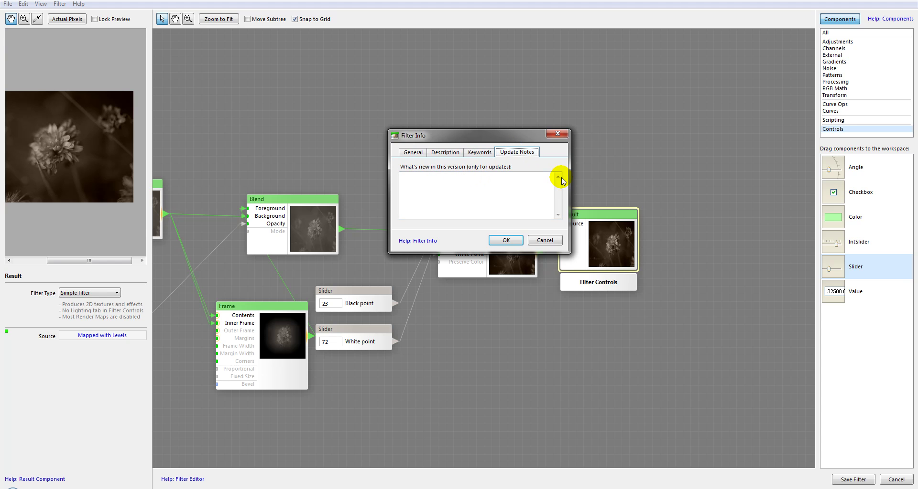
left_click(539, 187)
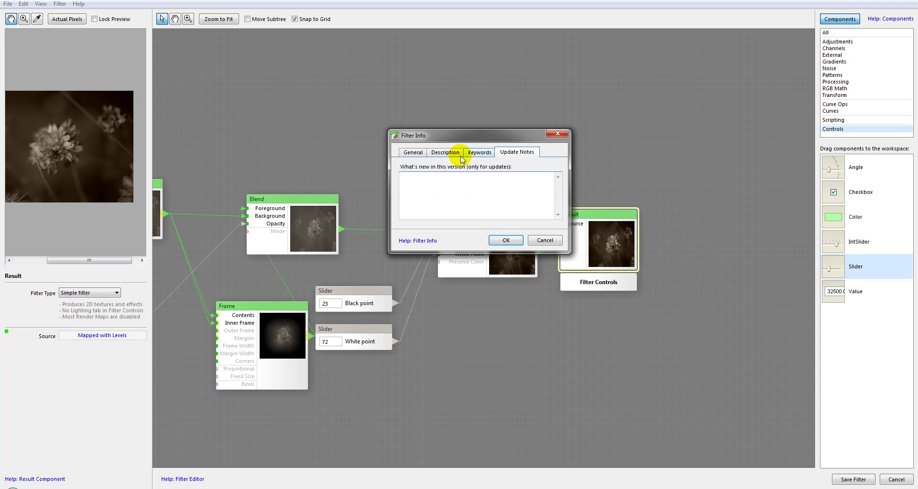
left_click(412, 152)
left_click(506, 240)
left_click(853, 479)
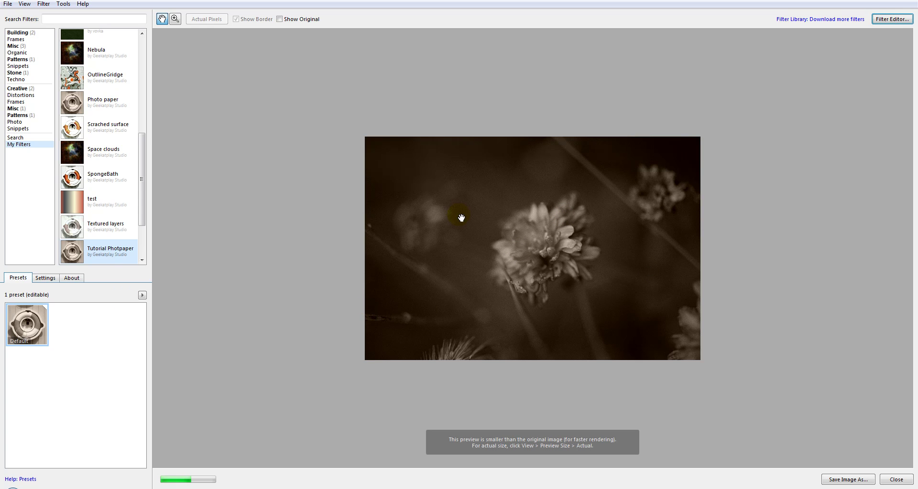
- Examine the control settings of the saved Tutorial Photpaper filter and compare them with those of the Photo paper filter
left_click(40, 280)
left_click_drag(142, 336, 139, 308)
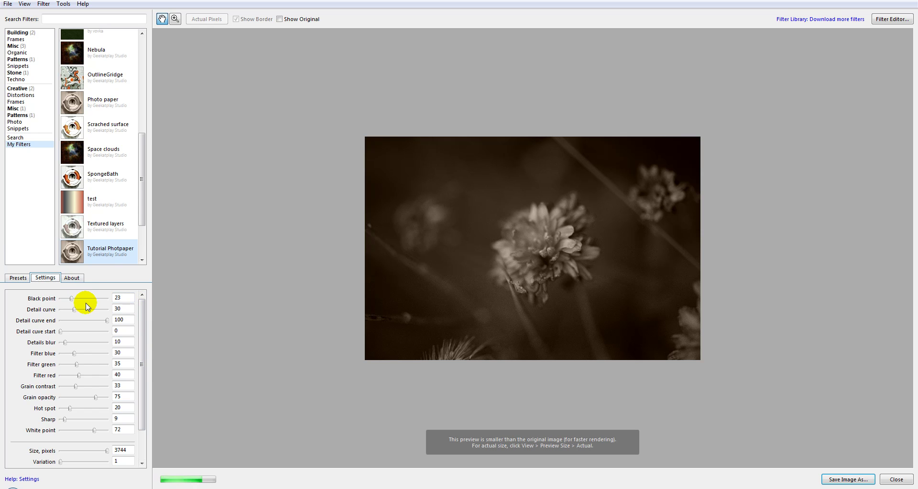
left_click(84, 106)
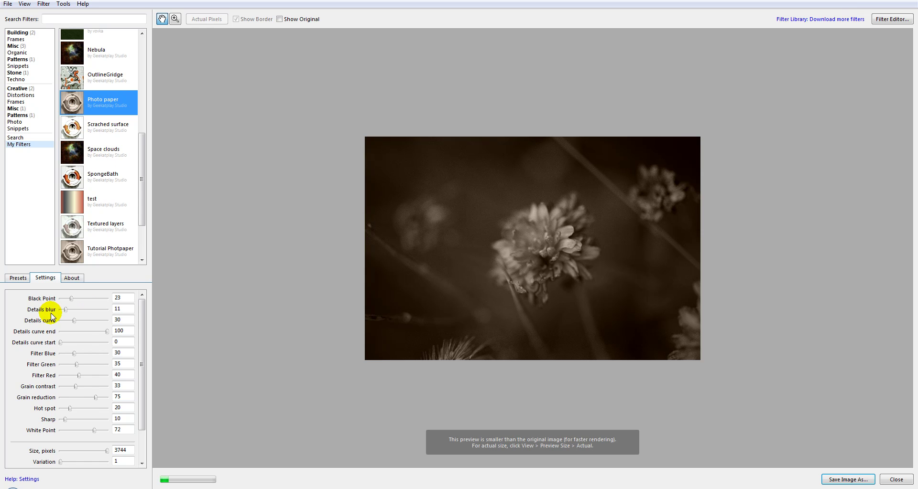
- Apply the second preset of the Photo paper filter and view the settings it uses
left_click(20, 278)
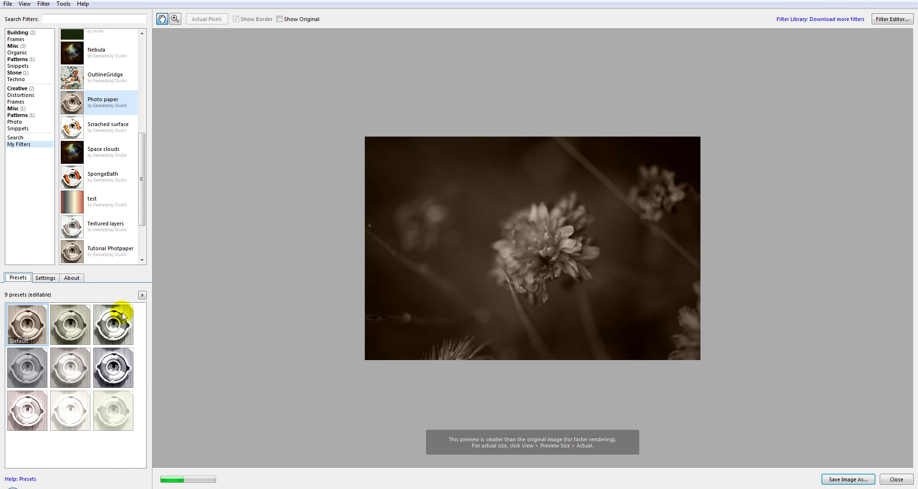
left_click(66, 323)
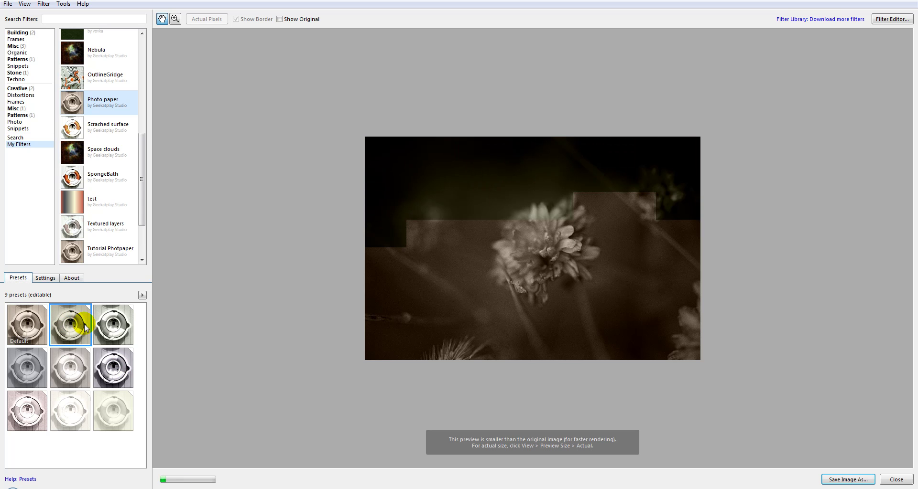
left_click(45, 277)
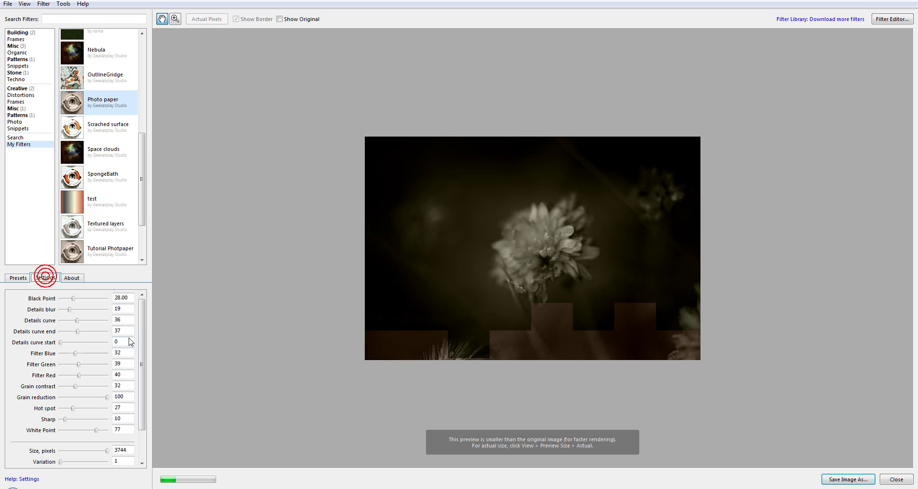
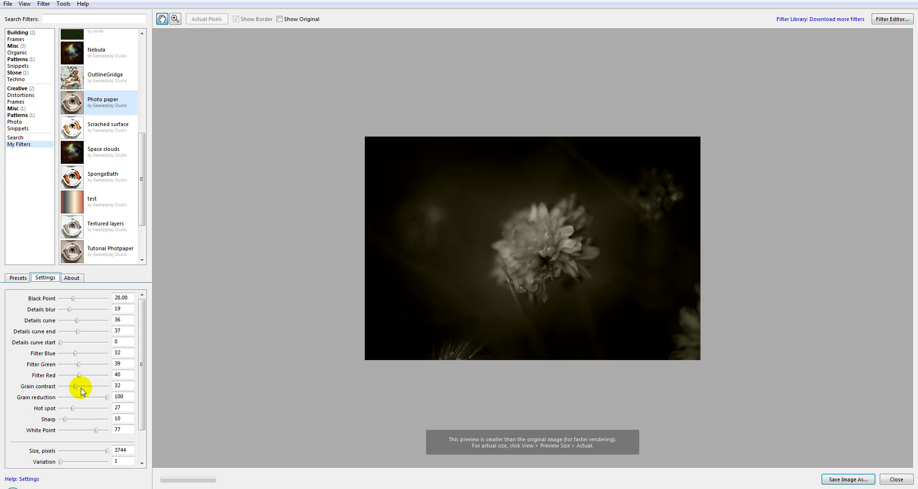
- In the Tutorial Photpaper filter, set Grain contrast to 11, Filter green to 40, Filter red to 39 and Filter blue to 34
left_click(65, 259)
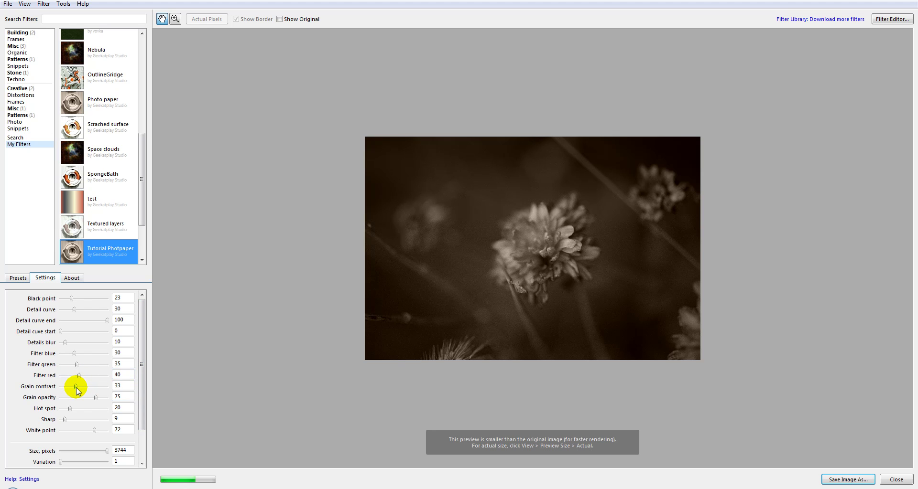
left_click_drag(76, 389, 65, 387)
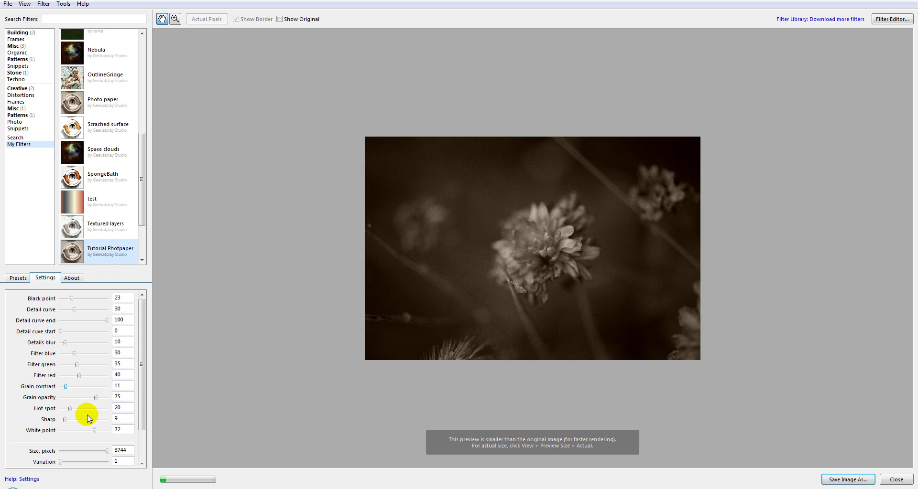
left_click_drag(79, 366, 79, 377)
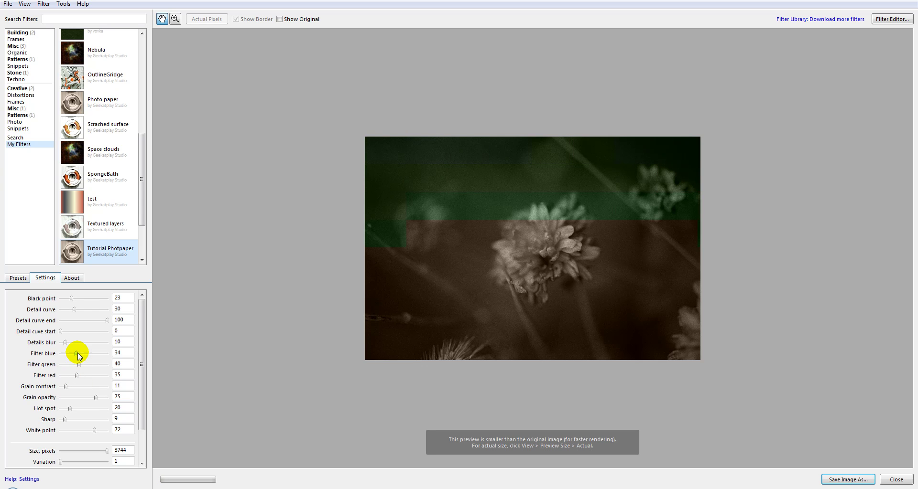
left_click_drag(77, 353, 80, 358)
left_click(77, 375)
left_click(77, 355)
left_click(76, 355)
left_click(79, 375)
left_click_drag(70, 352, 73, 355)
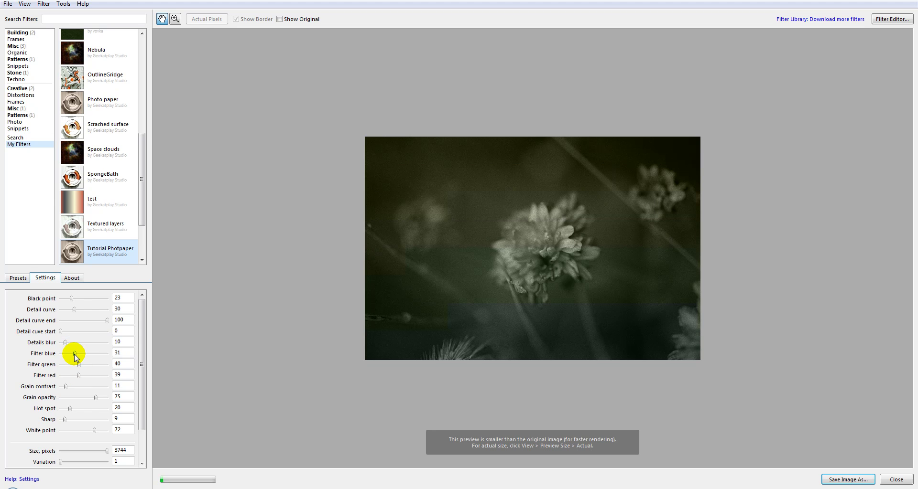
left_click(75, 355)
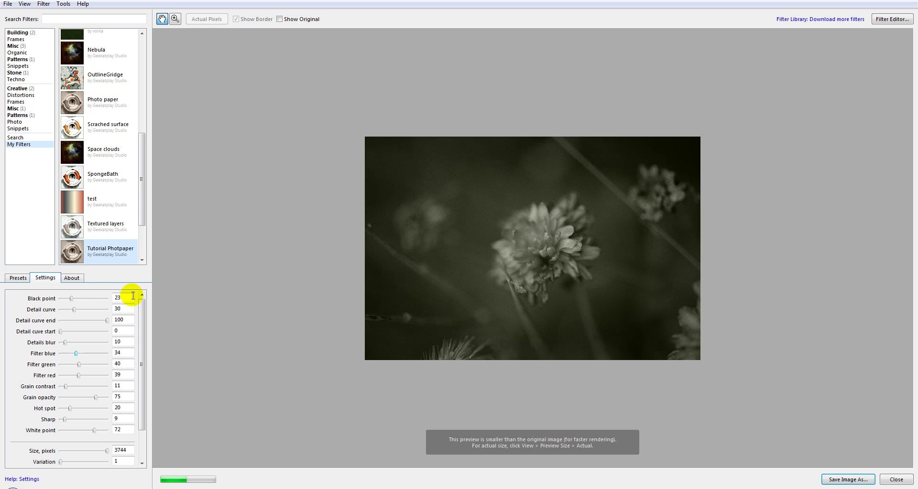
- Set Detail curve to 54 and add the current settings as a new preset of the filter
left_click(74, 310)
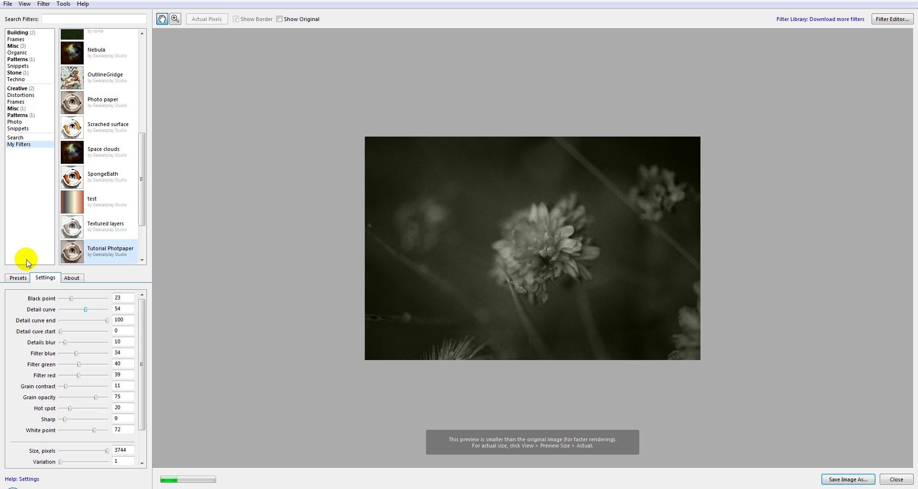
left_click(18, 278)
left_click(142, 295)
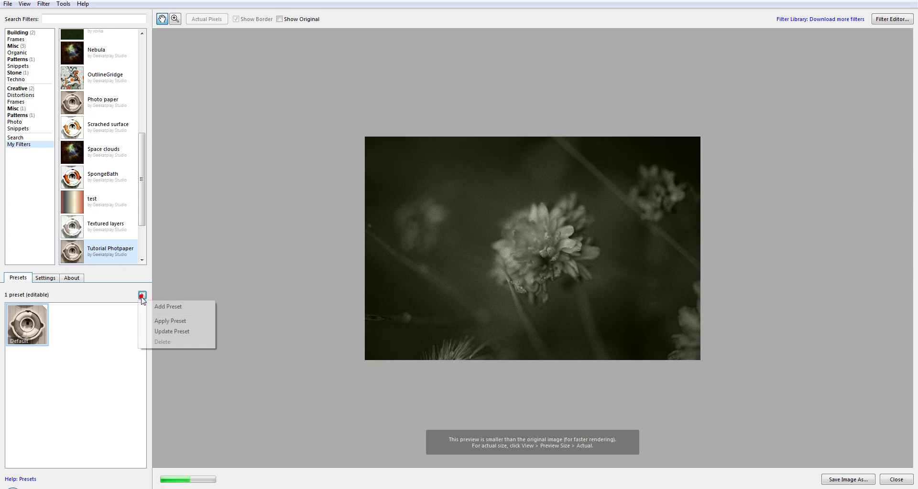
left_click(190, 309)
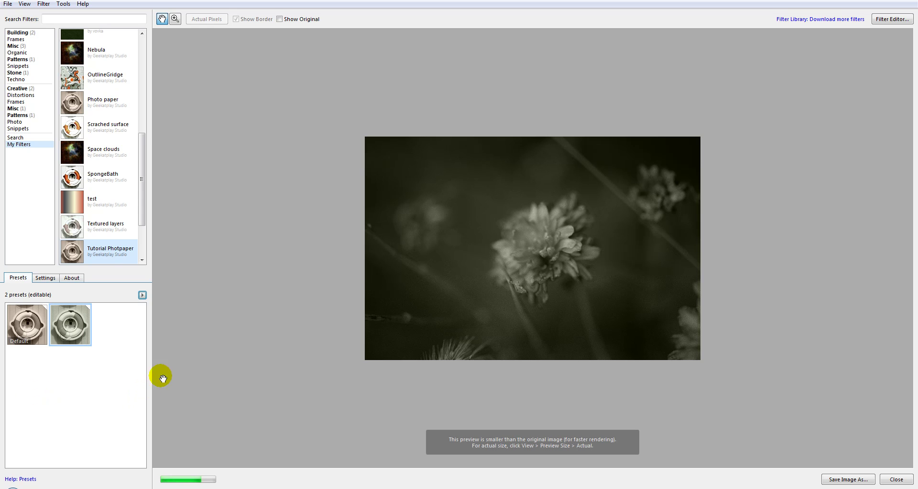
- Switch between the default and the newly added preset of the Tutorial Photpaper filter to compare their effect on the flower image
left_click(28, 325)
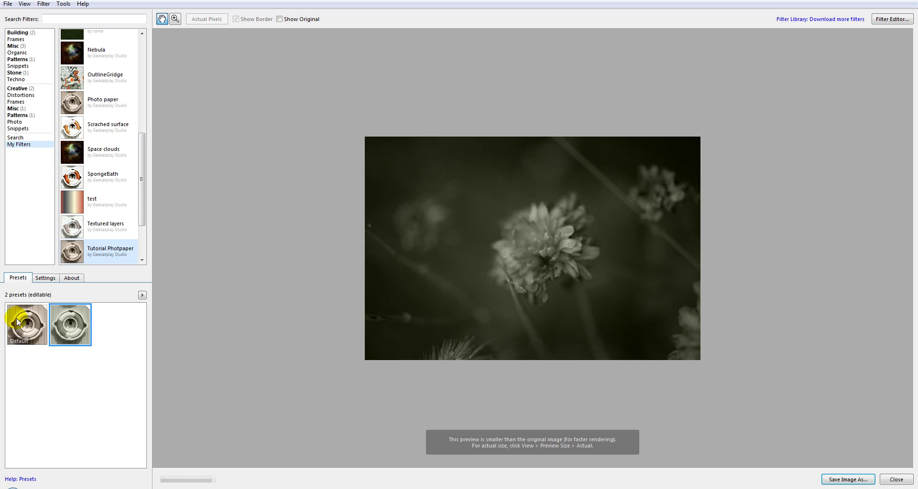
left_click(17, 321)
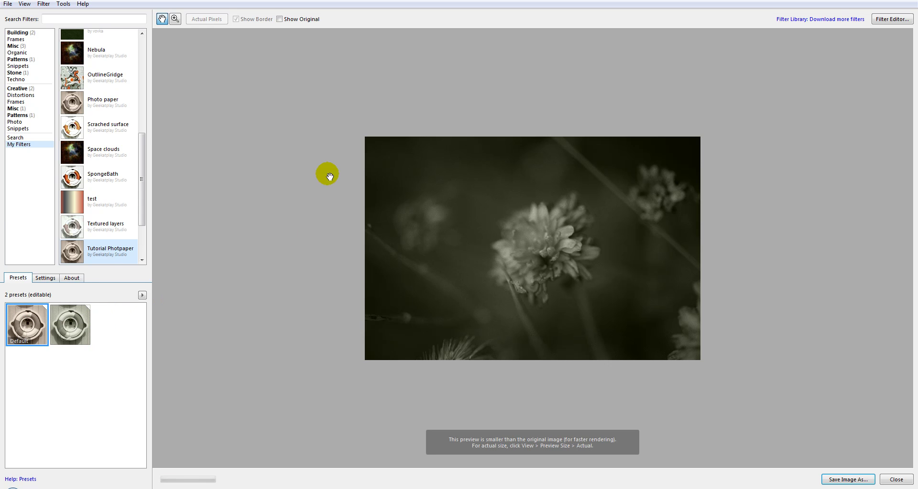
left_click(80, 326)
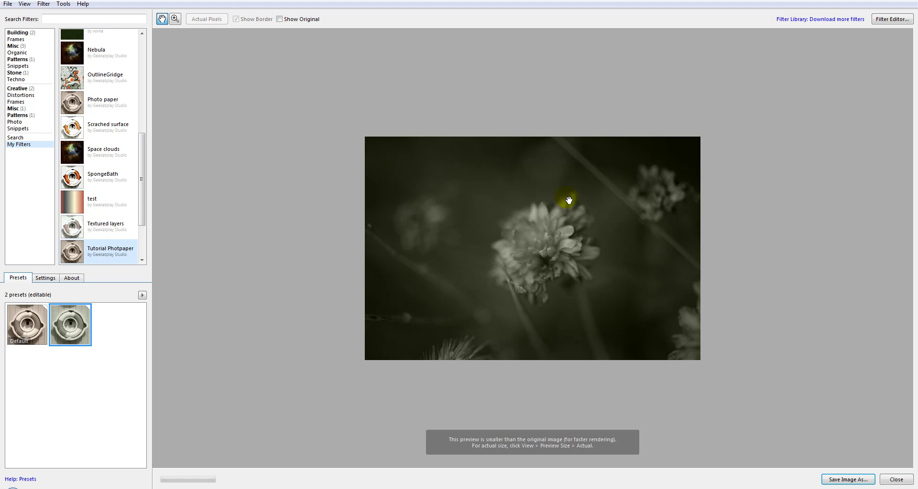
- Preview the ninth, eighth and sixth presets of the Photo paper filter on the flower image, minimizing the browser window with the filter's web page
left_click(74, 102)
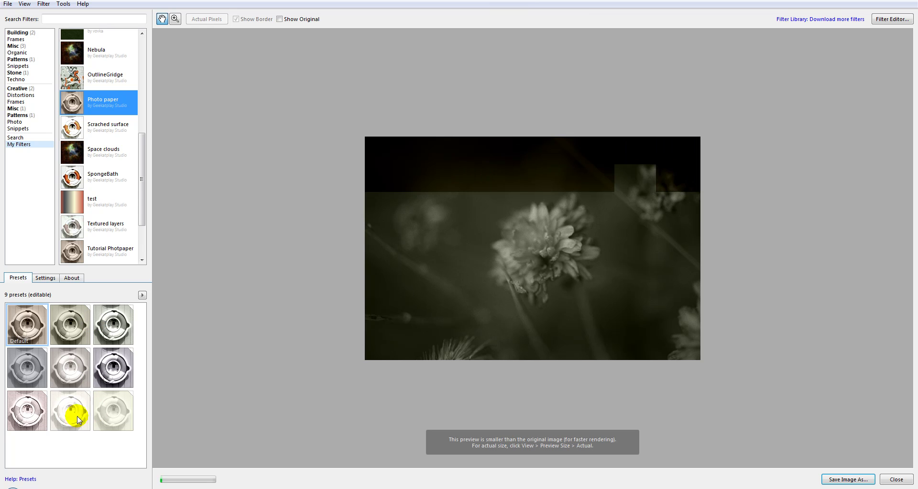
left_click(114, 410)
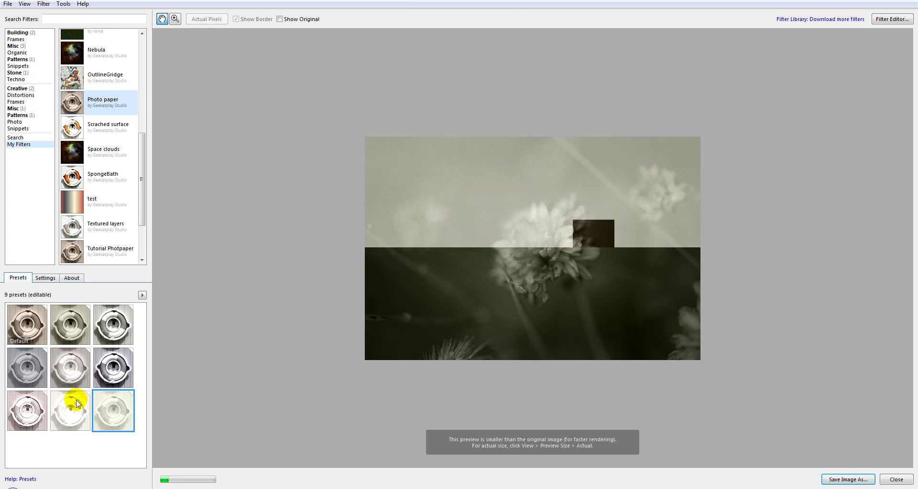
left_click(76, 401)
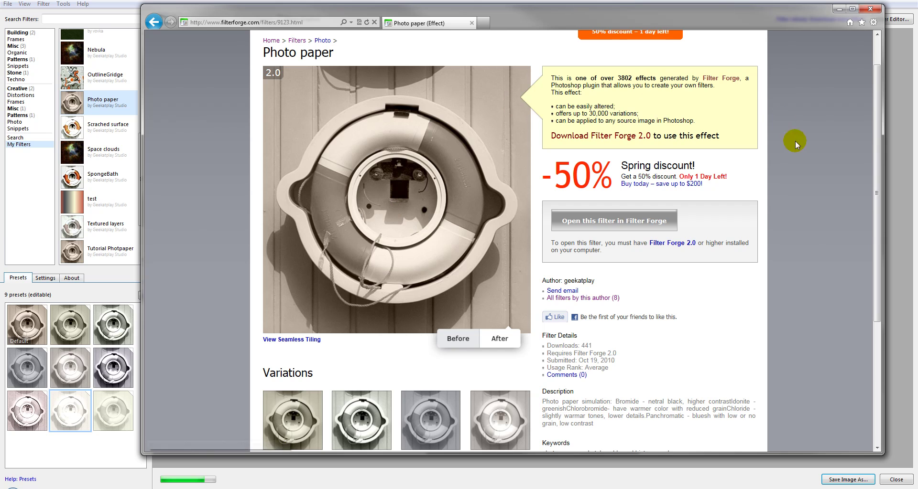
left_click(838, 9)
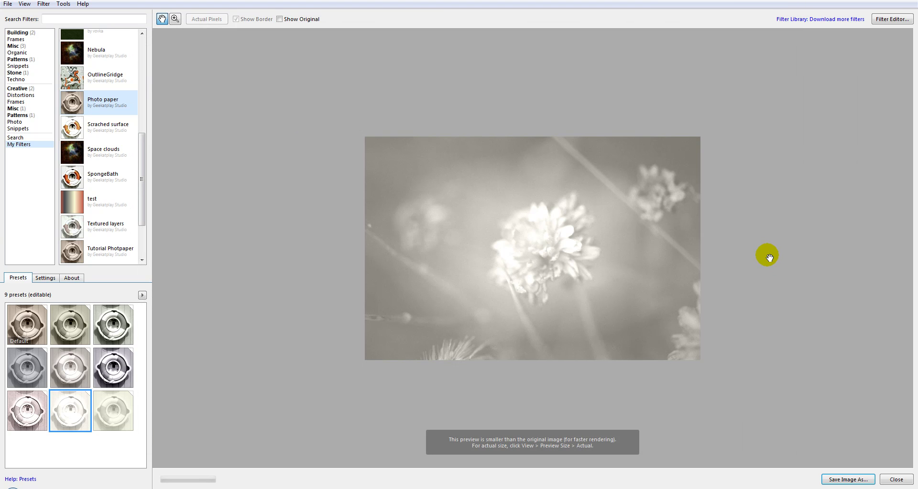
left_click(107, 372)
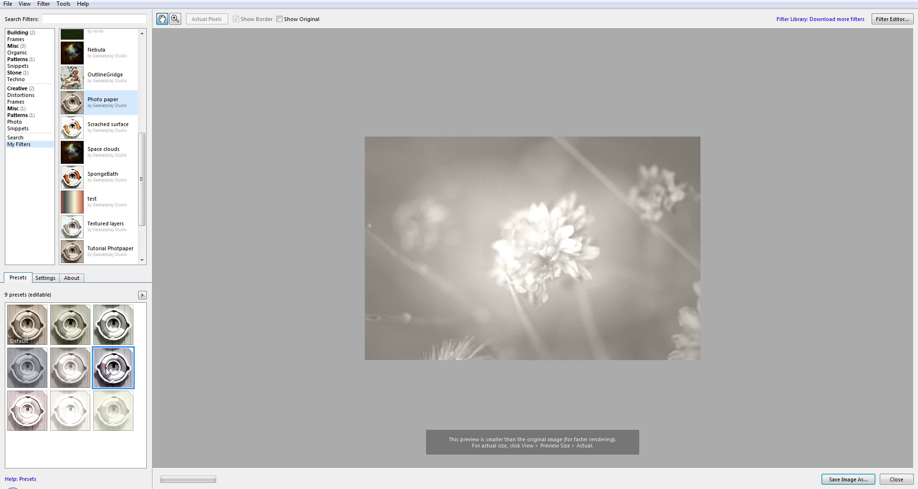
left_click(361, 225)
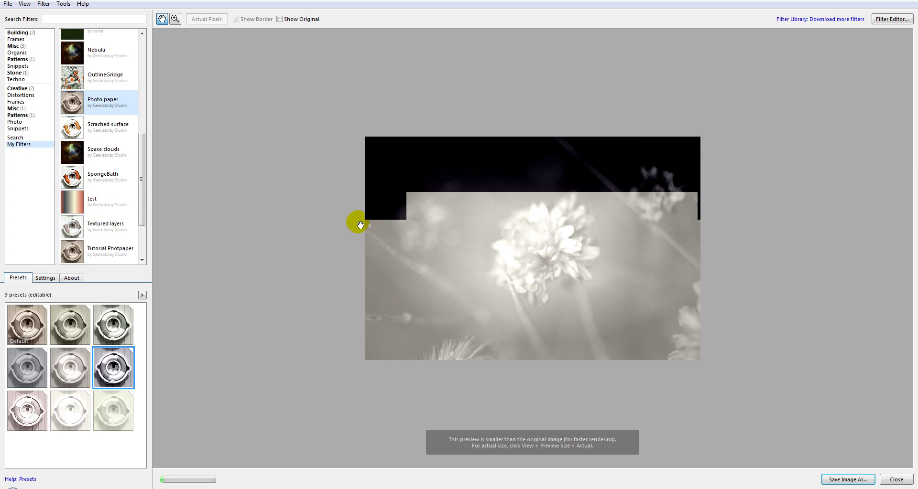